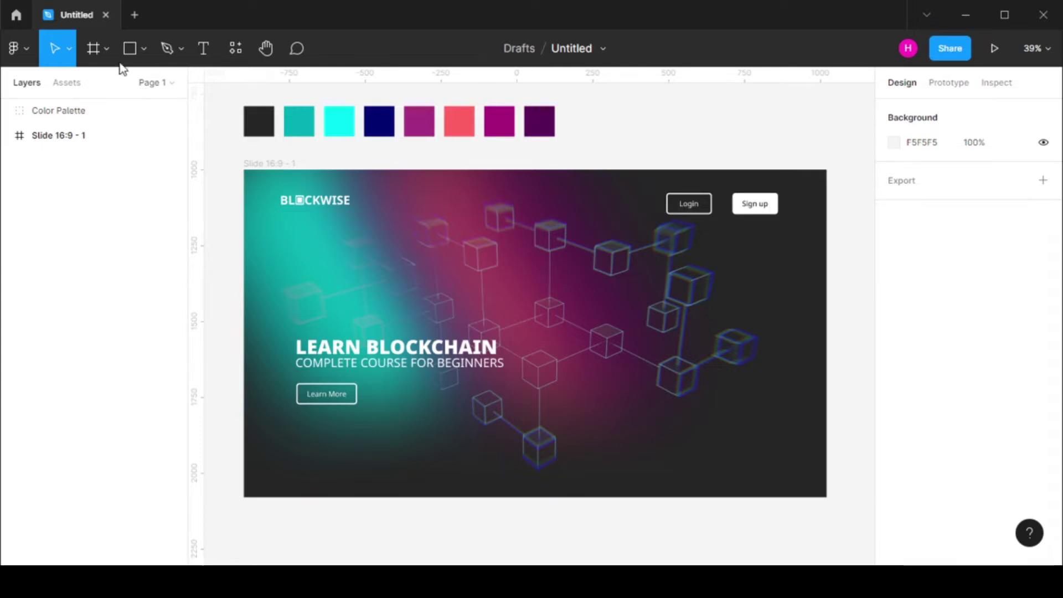
Step: Create a 16:9 presentation slide frame (1920 × 1080) and place it beside the existing slide at X 1198, Y 1000
{"action": "left_click", "coordinate": [98, 48]}
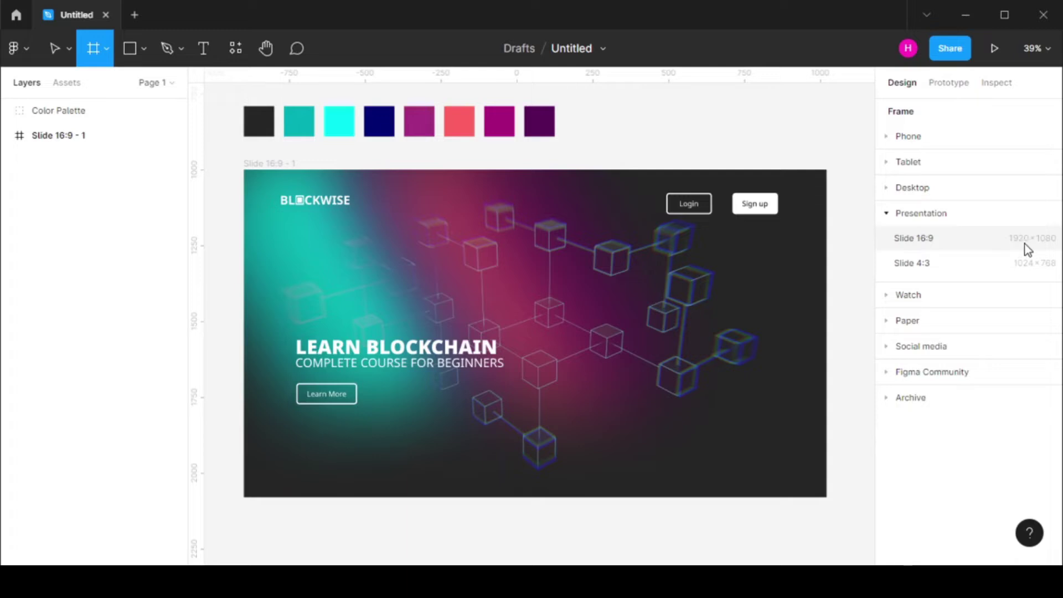
{"action": "left_click", "coordinate": [955, 239]}
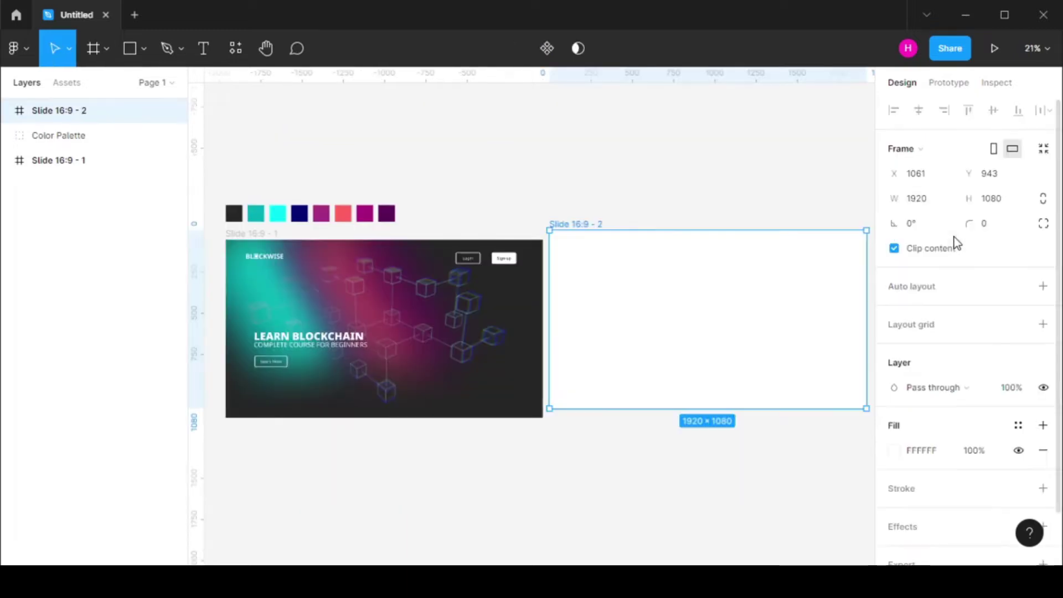
{"action": "left_click_drag", "start_coordinate": [726, 309], "coordinate": [748, 317]}
{"action": "scroll", "coordinate": [663, 562], "scroll_direction": "right", "scroll_amount": 5}
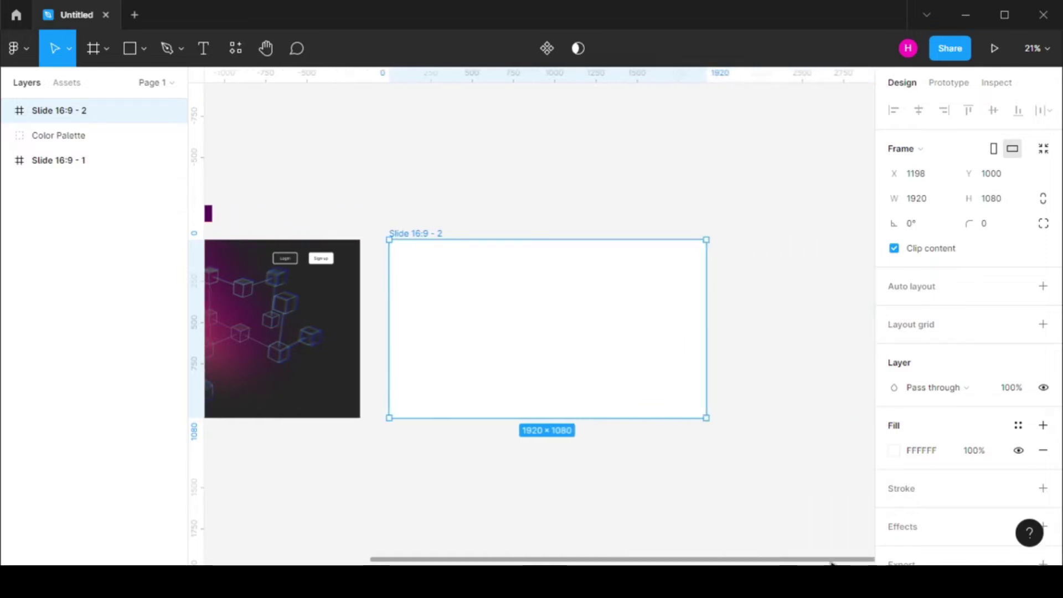
{"action": "left_click", "coordinate": [599, 517]}
{"action": "scroll", "coordinate": [590, 557], "scroll_direction": "left", "scroll_amount": 3}
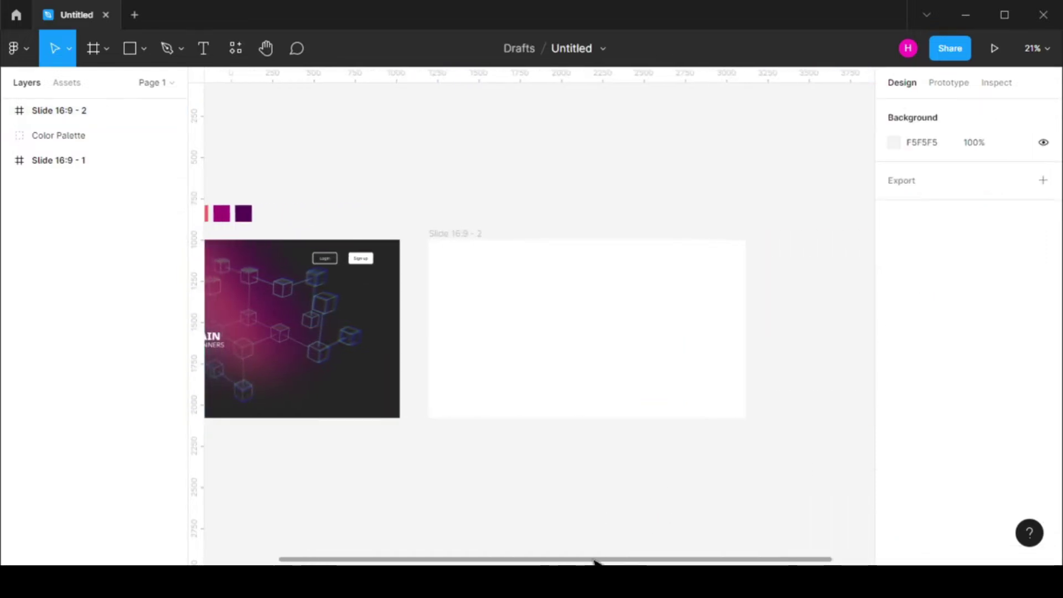
{"action": "scroll", "coordinate": [534, 301], "scroll_direction": "up", "scroll_amount": 3}
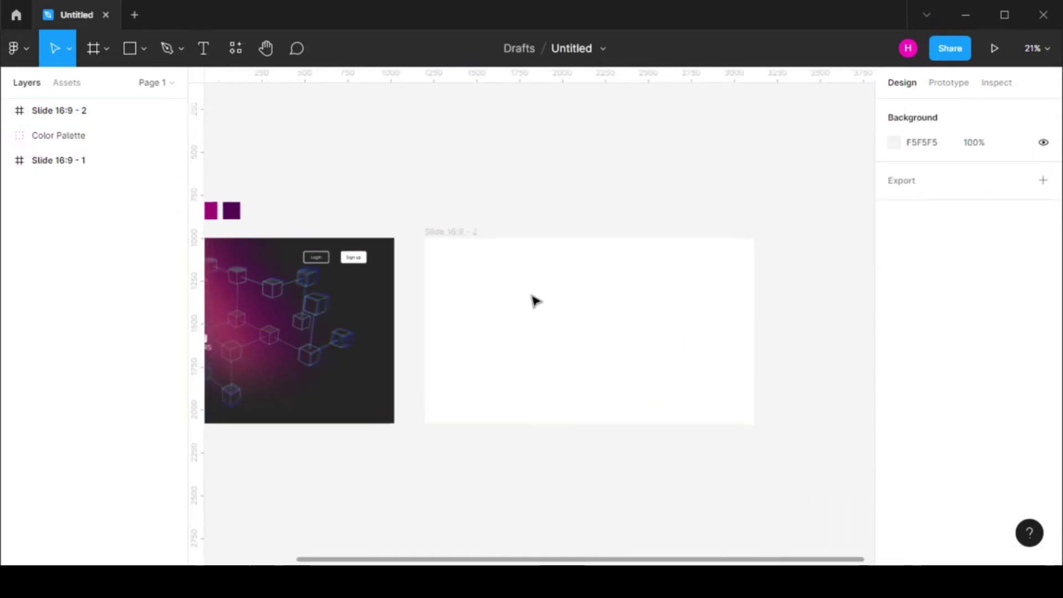
Step: Draw a 1920 × 1080 rectangle that covers the whole new slide
{"action": "left_click", "coordinate": [131, 48]}
{"action": "left_click", "coordinate": [425, 260]}
{"action": "left_click_drag", "start_coordinate": [425, 259], "coordinate": [384, 218]}
{"action": "left_click_drag", "start_coordinate": [449, 282], "coordinate": [810, 456]}
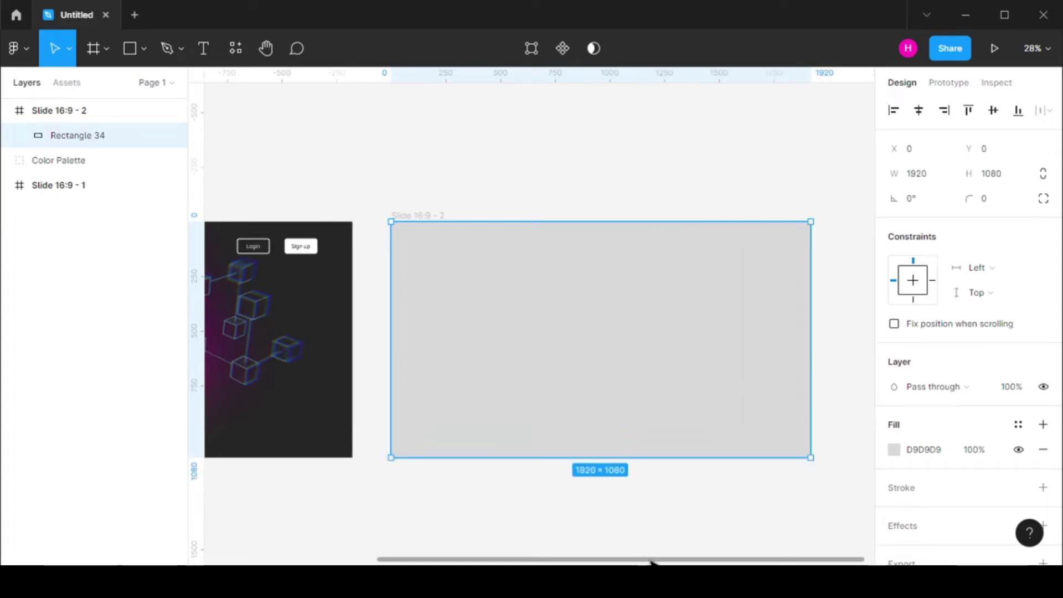
Step: Fill the background rectangle with dark grey 252525 sampled from the colour palette
{"action": "left_click_drag", "start_coordinate": [652, 561], "coordinate": [515, 561]}
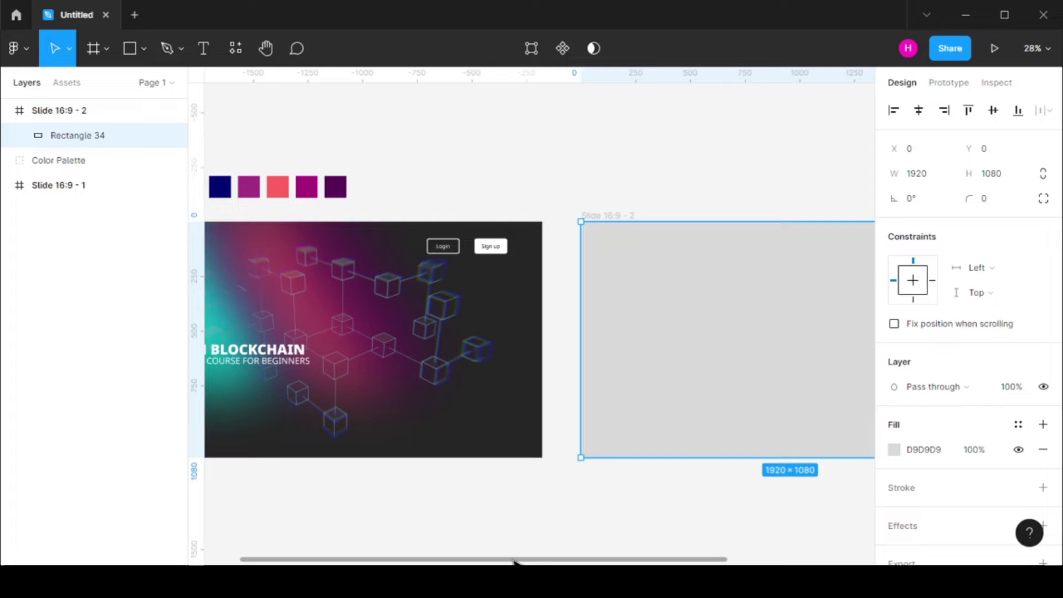
{"action": "left_click", "coordinate": [894, 450]}
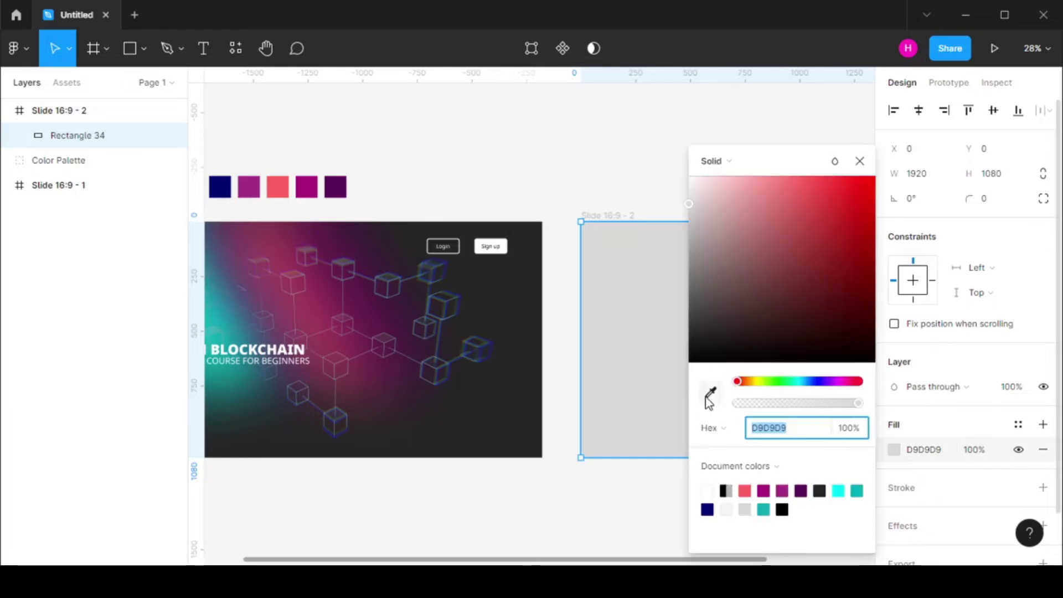
{"action": "left_click", "coordinate": [710, 393]}
{"action": "left_click_drag", "start_coordinate": [640, 561], "coordinate": [527, 561]}
{"action": "left_click", "coordinate": [282, 188]}
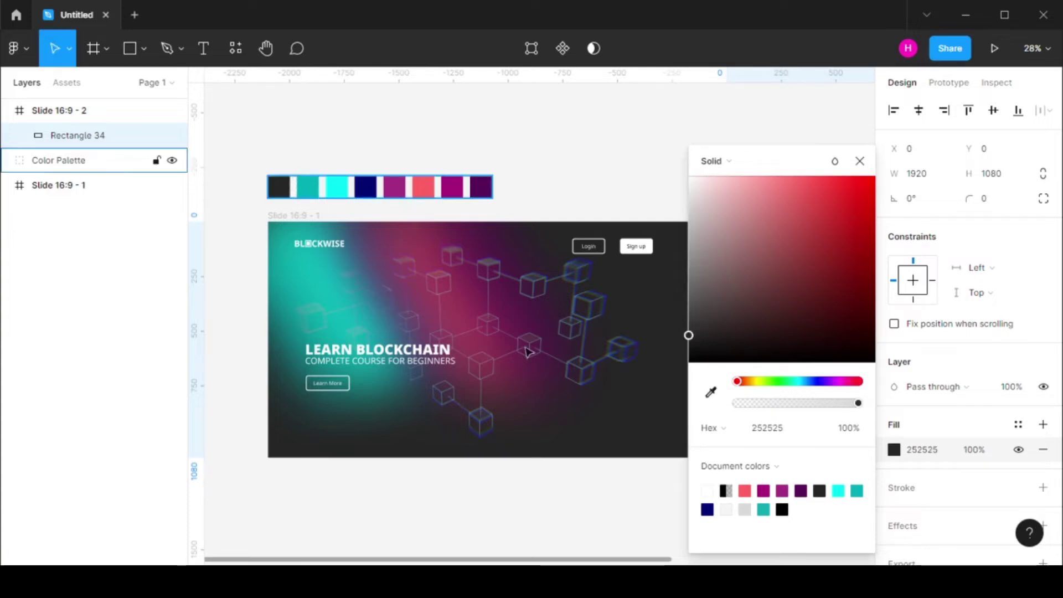
{"action": "left_click", "coordinate": [860, 161]}
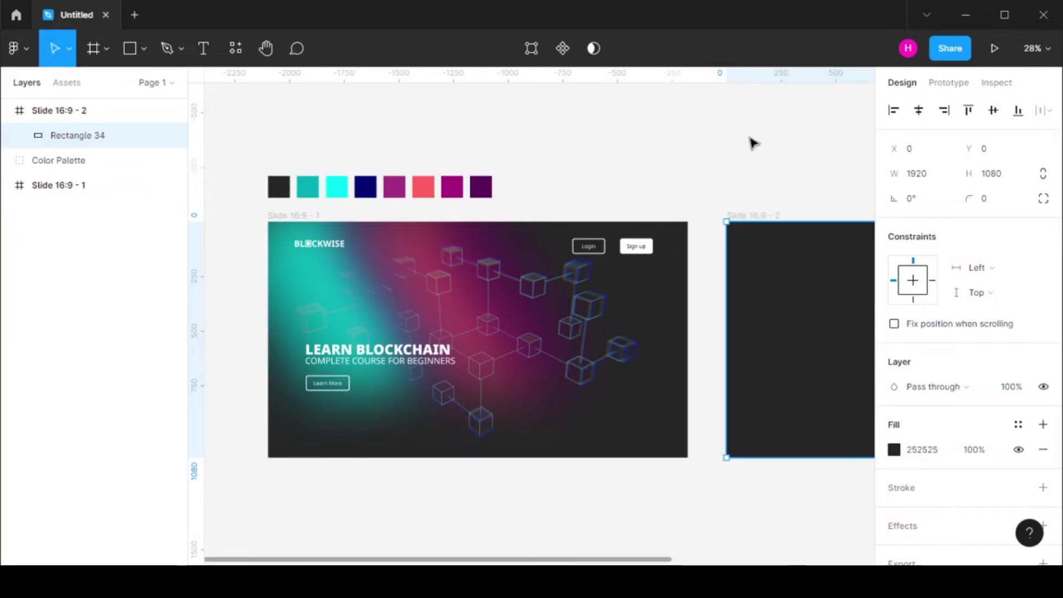
{"action": "left_click", "coordinate": [752, 142]}
Step: Examine the fill colours of the new slide frame and its background rectangle, and look over the finished reference slide
{"action": "left_click_drag", "start_coordinate": [565, 560], "coordinate": [798, 558]}
{"action": "left_click", "coordinate": [735, 431]}
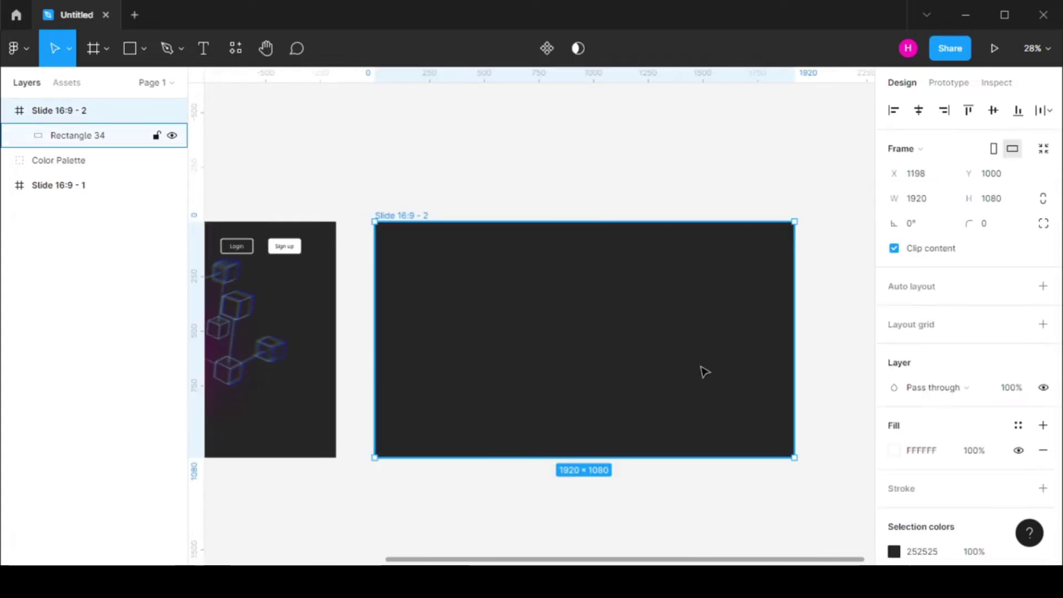
{"action": "scroll", "coordinate": [955, 410], "scroll_direction": "down", "scroll_amount": 3}
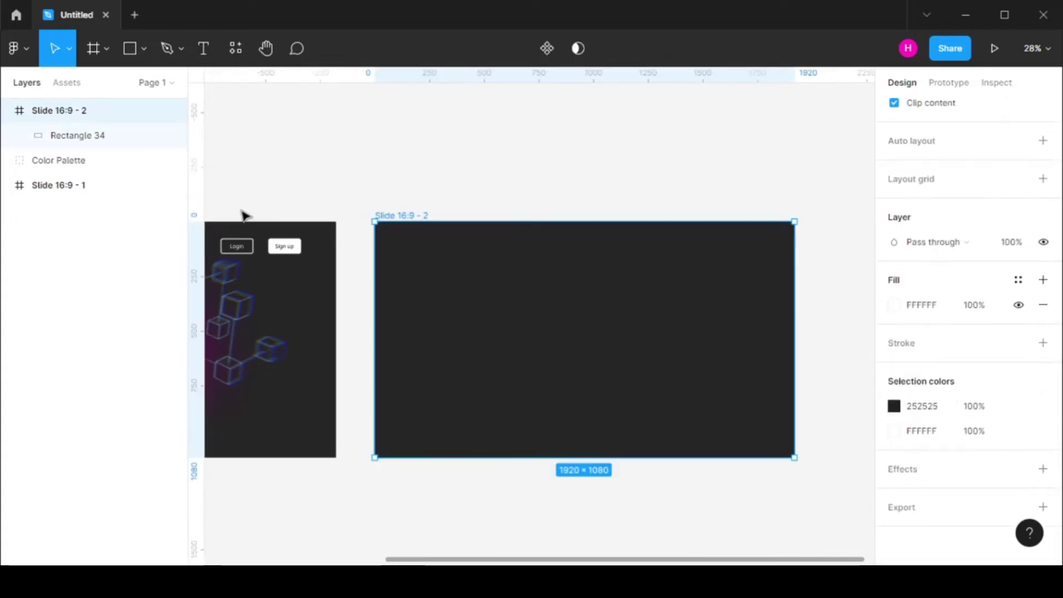
{"action": "left_click", "coordinate": [111, 138]}
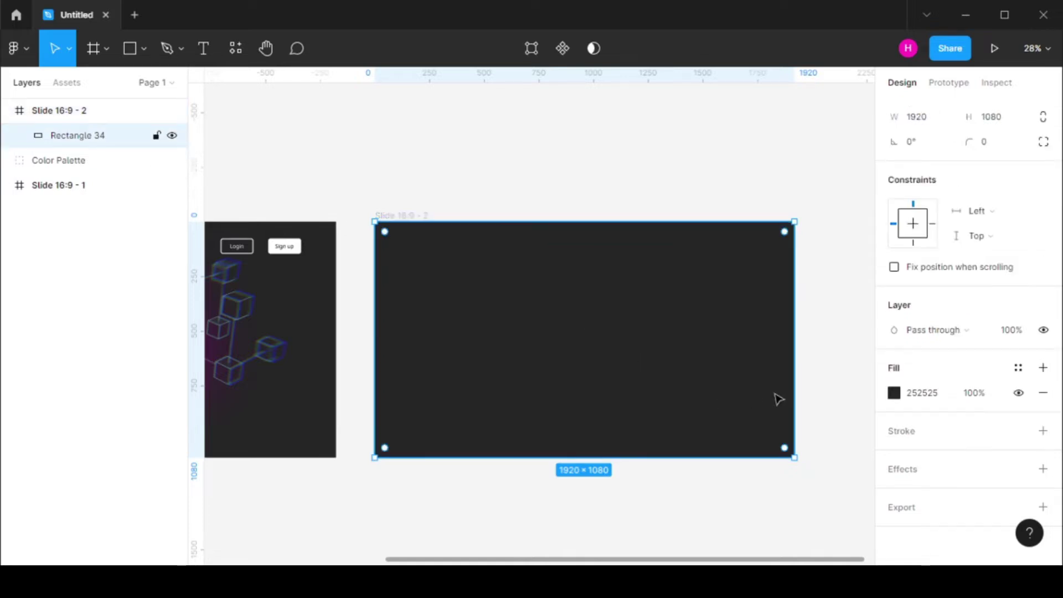
{"action": "left_click", "coordinate": [893, 393]}
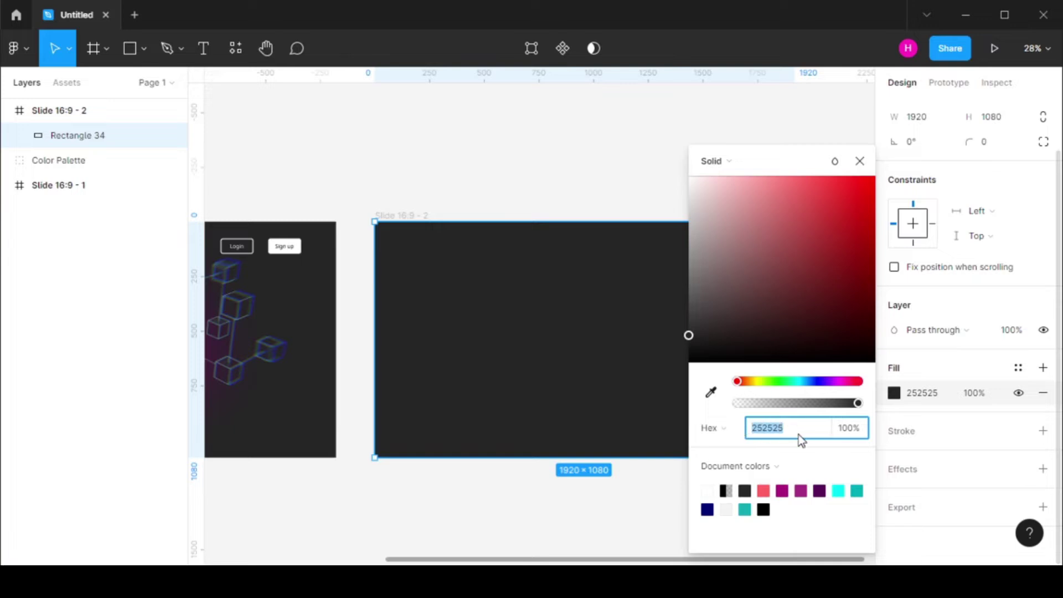
{"action": "left_click", "coordinate": [875, 162]}
{"action": "left_click", "coordinate": [860, 161]}
{"action": "left_click", "coordinate": [599, 183]}
{"action": "left_click_drag", "start_coordinate": [692, 560], "coordinate": [434, 562]}
{"action": "left_click", "coordinate": [416, 300]}
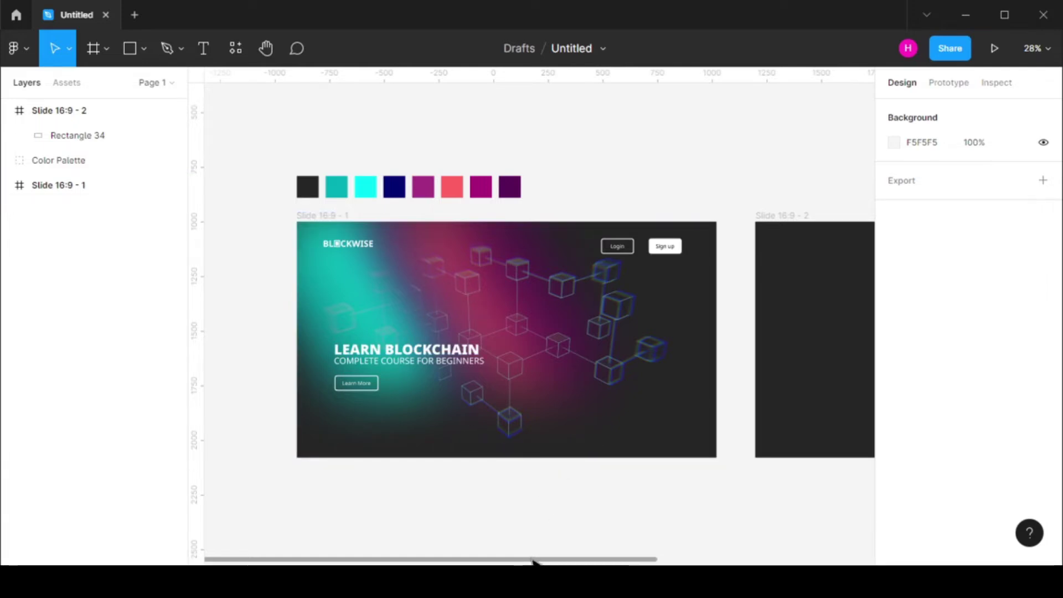
Step: Draw a narrow vertical rectangle about 100 × 809 on the left part of the new slide and rotate it to 30°
{"action": "left_click_drag", "start_coordinate": [533, 558], "coordinate": [814, 556]}
{"action": "left_click", "coordinate": [134, 49]}
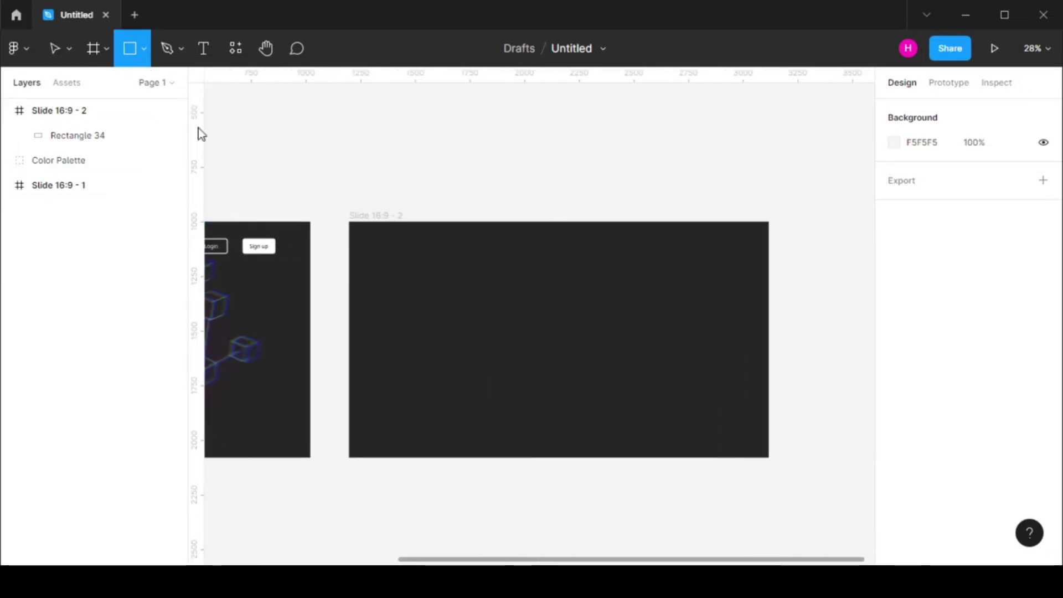
{"action": "left_click", "coordinate": [417, 292]}
{"action": "left_click_drag", "start_coordinate": [423, 302], "coordinate": [422, 456]}
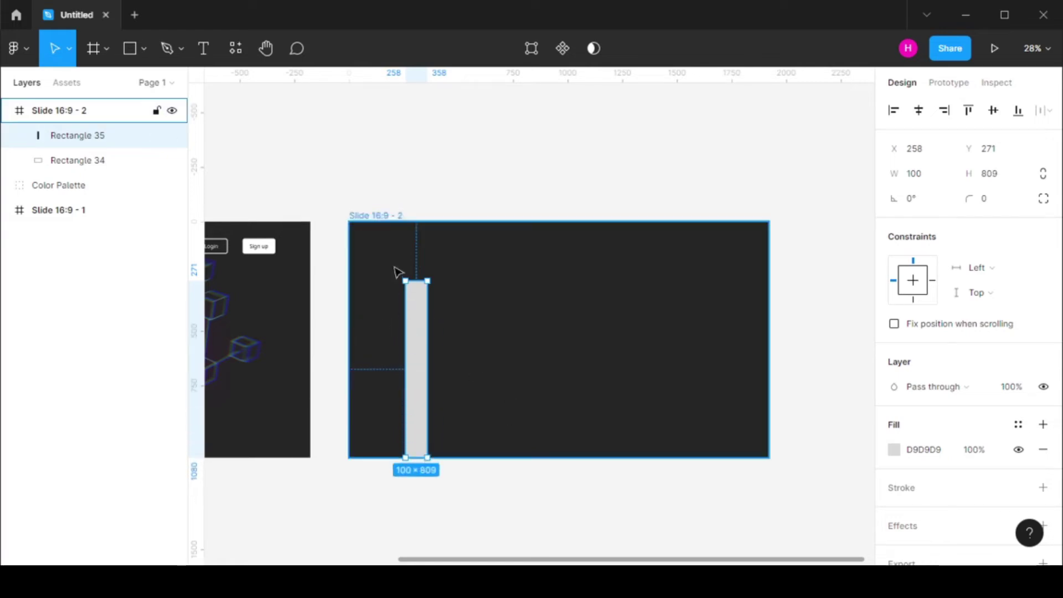
{"action": "left_click_drag", "start_coordinate": [385, 286], "coordinate": [360, 306]}
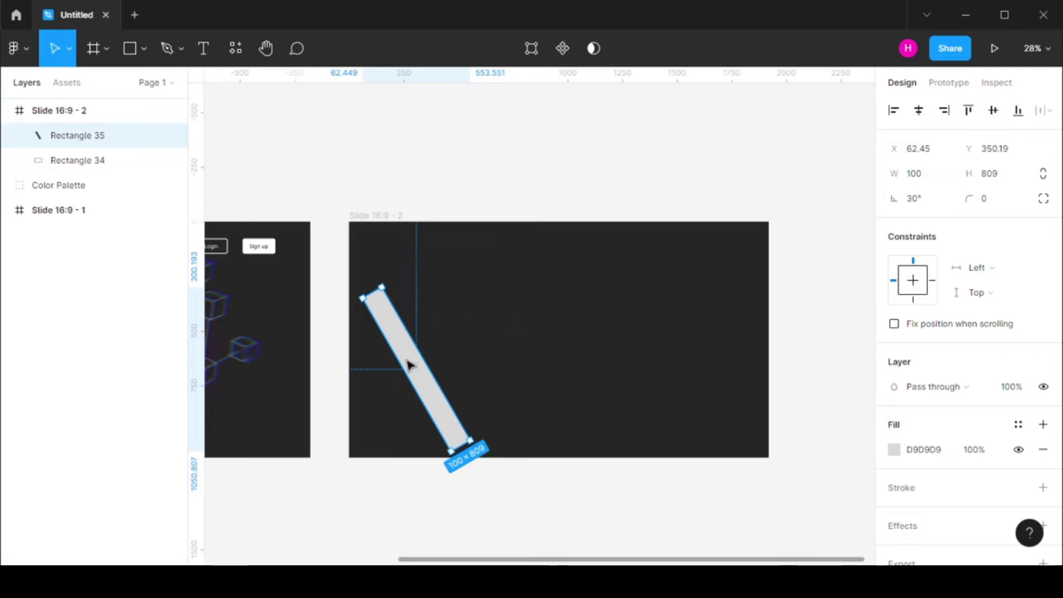
Step: Set the slanted bar's height to 1000 and position it at the new slide's upper-left corner, about X -87, Y 23
{"action": "left_click_drag", "start_coordinate": [407, 366], "coordinate": [367, 276]}
{"action": "left_click_drag", "start_coordinate": [419, 361], "coordinate": [436, 388]}
{"action": "left_click", "coordinate": [994, 176]}
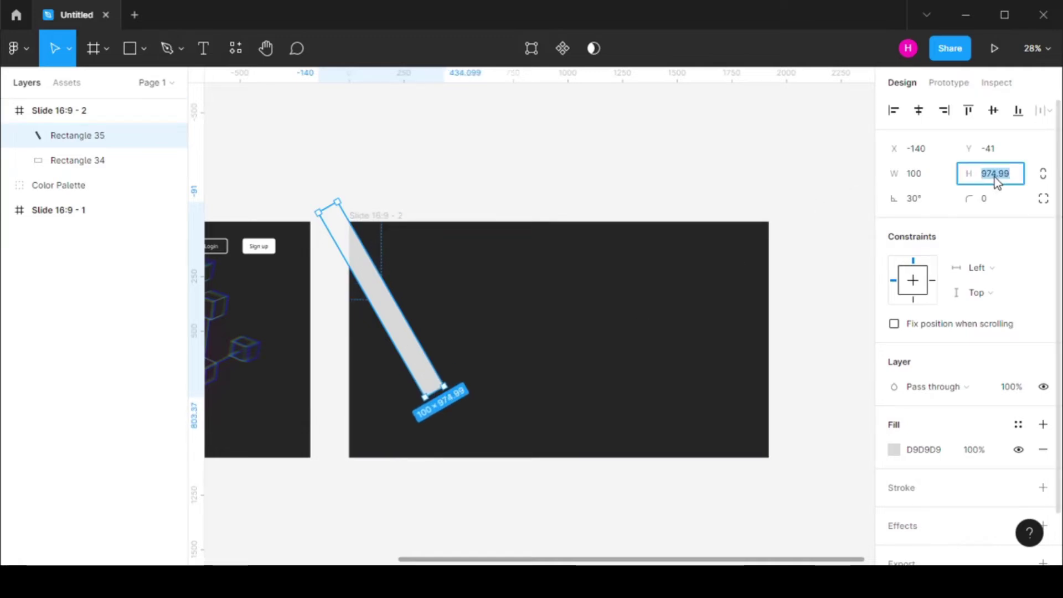
{"action": "key", "text": "Return"}
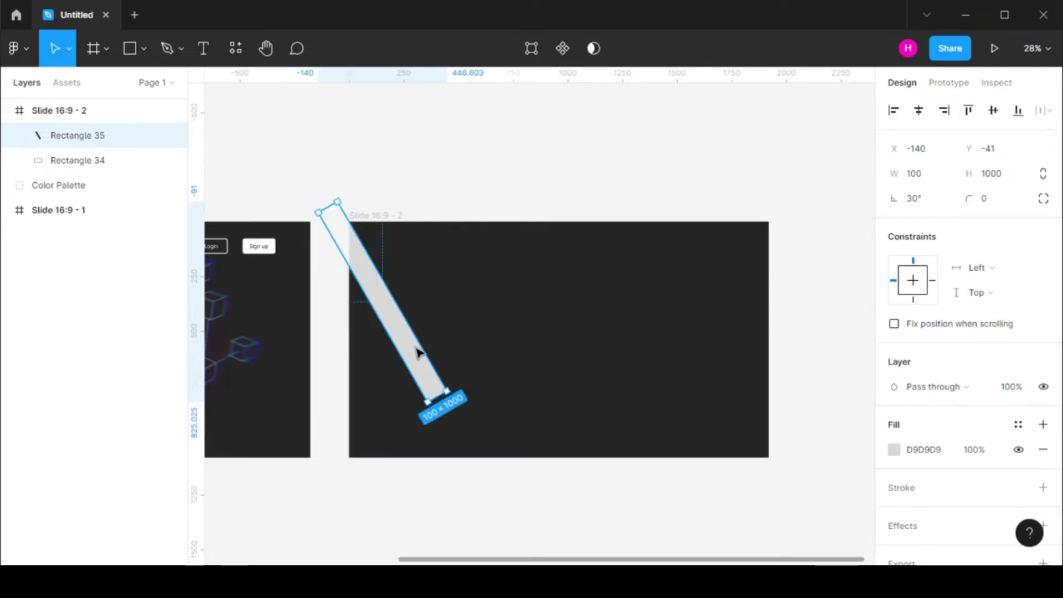
{"action": "left_click_drag", "start_coordinate": [419, 354], "coordinate": [414, 356]}
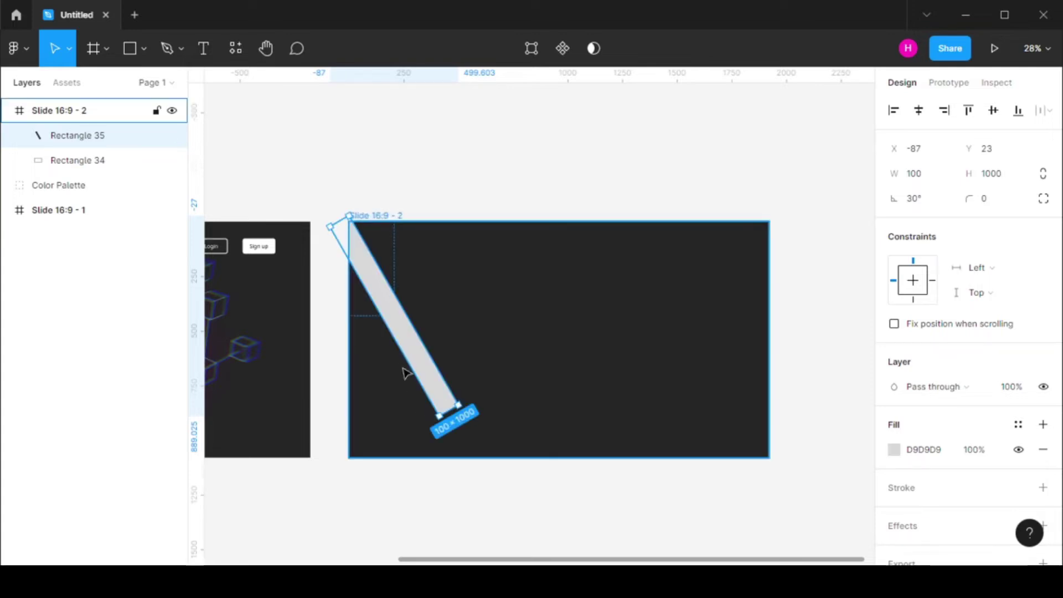
Step: Set the slanted bar's width to 130
{"action": "left_click_drag", "start_coordinate": [403, 351], "coordinate": [399, 359]}
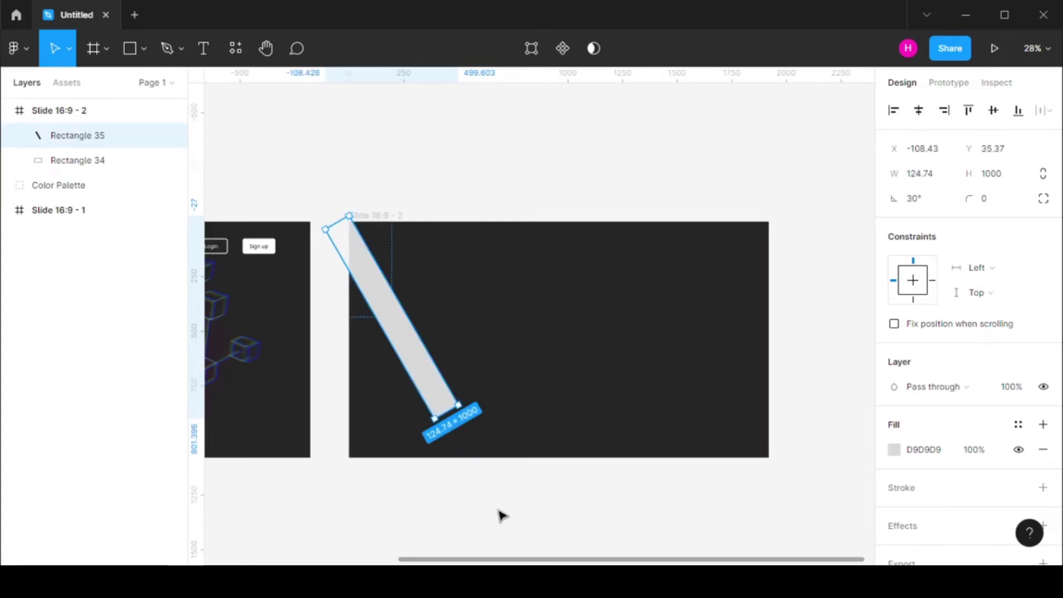
{"action": "left_click", "coordinate": [927, 174]}
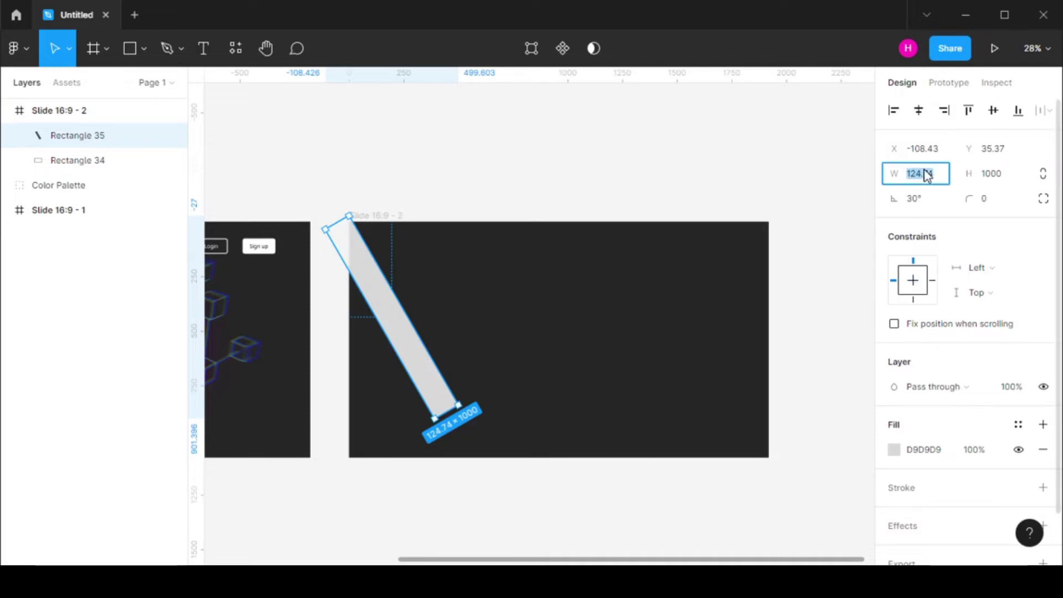
{"action": "type", "text": "130"}
{"action": "key", "text": "Return"}
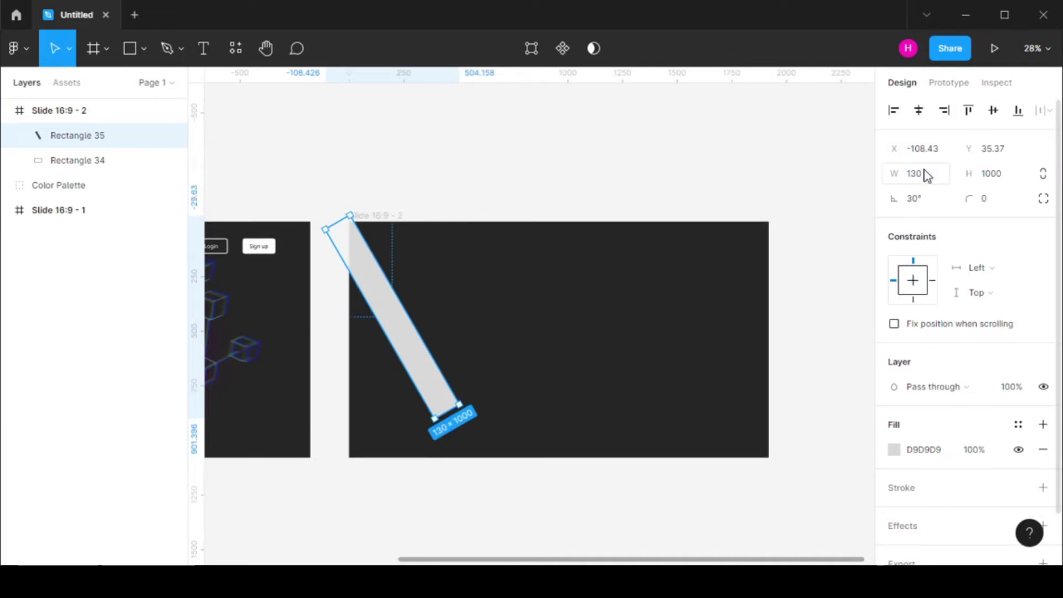
Step: Fill the slanted bar with teal 00ADB5 sampled from the colour palette
{"action": "left_click_drag", "start_coordinate": [714, 562], "coordinate": [479, 560]}
{"action": "left_click", "coordinate": [893, 450]}
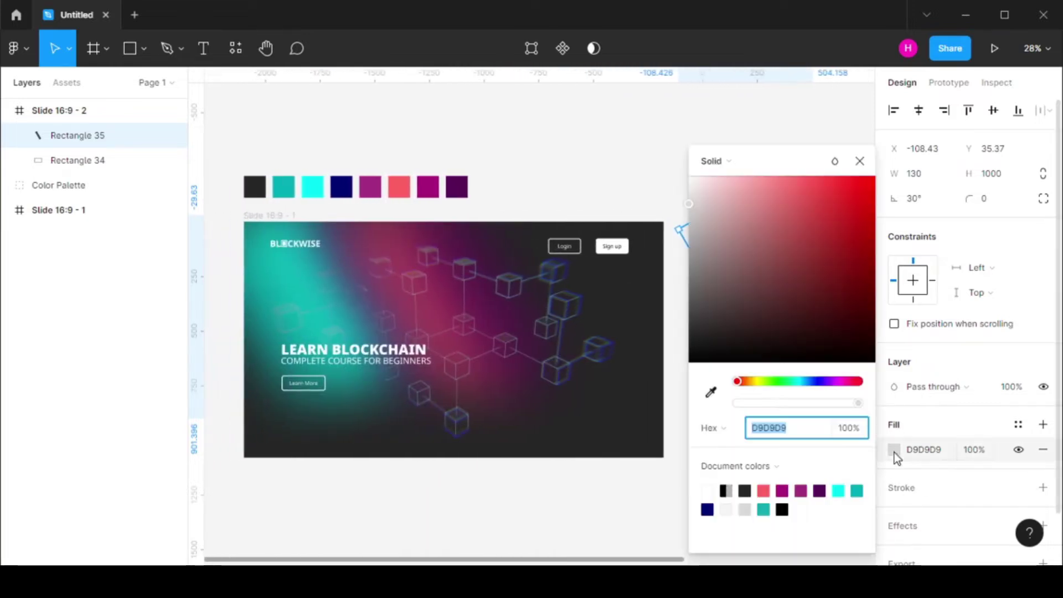
{"action": "left_click", "coordinate": [711, 392]}
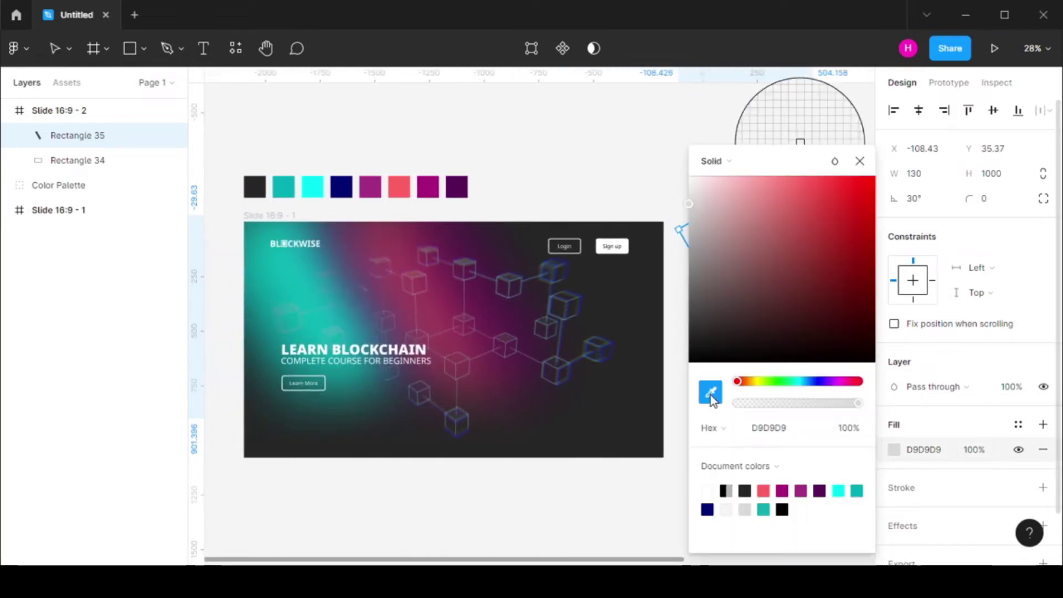
{"action": "left_click", "coordinate": [285, 182]}
{"action": "left_click", "coordinate": [859, 161]}
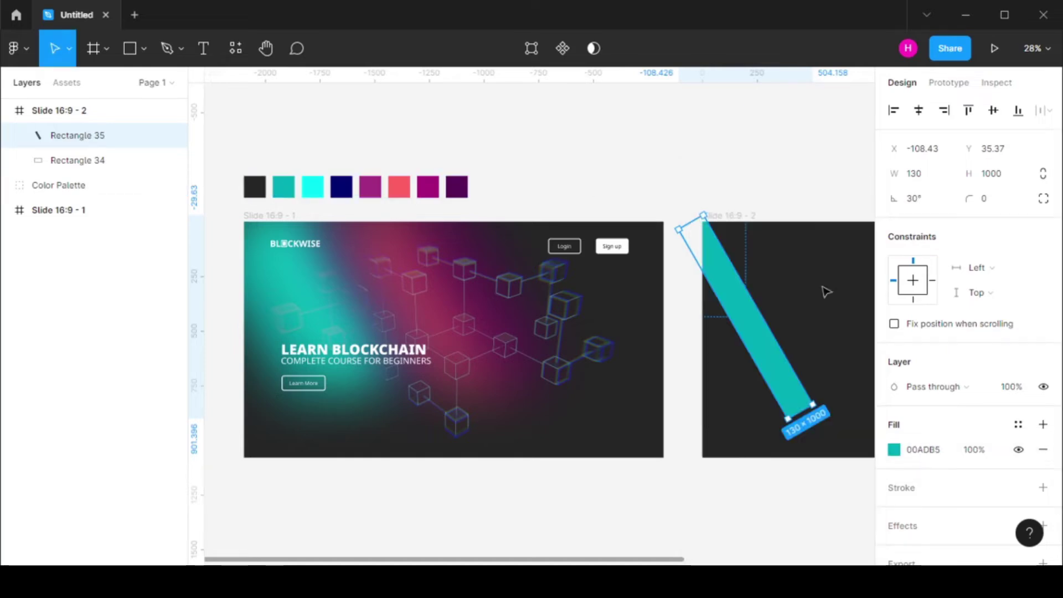
{"action": "left_click", "coordinate": [695, 507]}
Step: Duplicate the teal bar, place the copy along its right edge and enlarge it to about 169 × 1115
{"action": "left_click_drag", "start_coordinate": [656, 560], "coordinate": [861, 559]}
{"action": "left_click", "coordinate": [446, 349]}
{"action": "key", "text": "ctrl+c"}
{"action": "key", "text": "ctrl+v"}
{"action": "left_click_drag", "start_coordinate": [443, 353], "coordinate": [479, 357]}
{"action": "left_click_drag", "start_coordinate": [410, 225], "coordinate": [395, 200]}
{"action": "left_click_drag", "start_coordinate": [456, 278], "coordinate": [463, 272]}
{"action": "left_click", "coordinate": [566, 190]}
Step: Fill the second slanted bar with bright cyan 00FFF5 sampled from the colour palette
{"action": "left_click", "coordinate": [485, 328]}
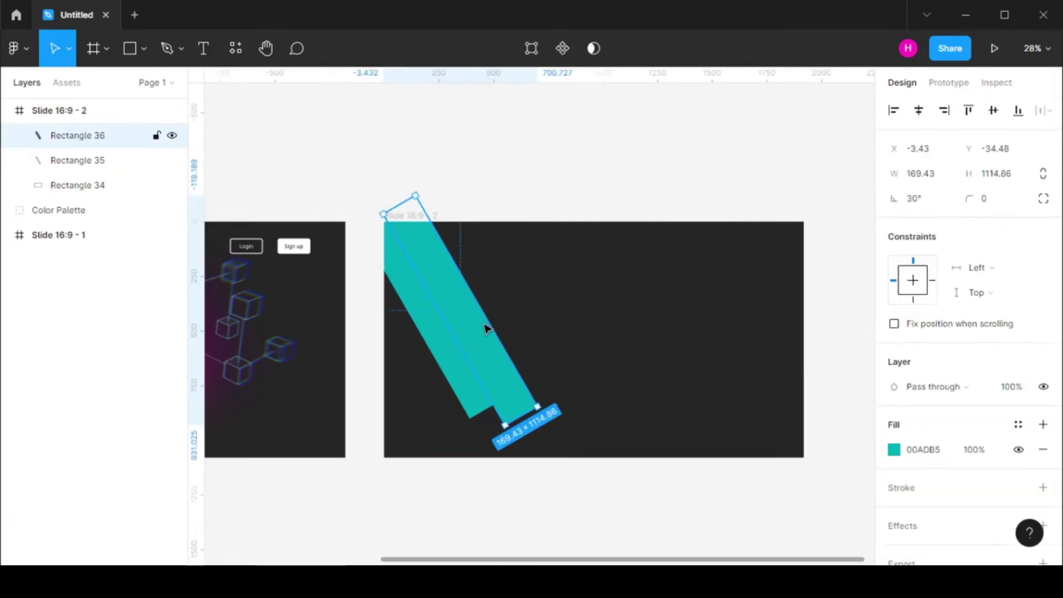
{"action": "key", "text": "i"}
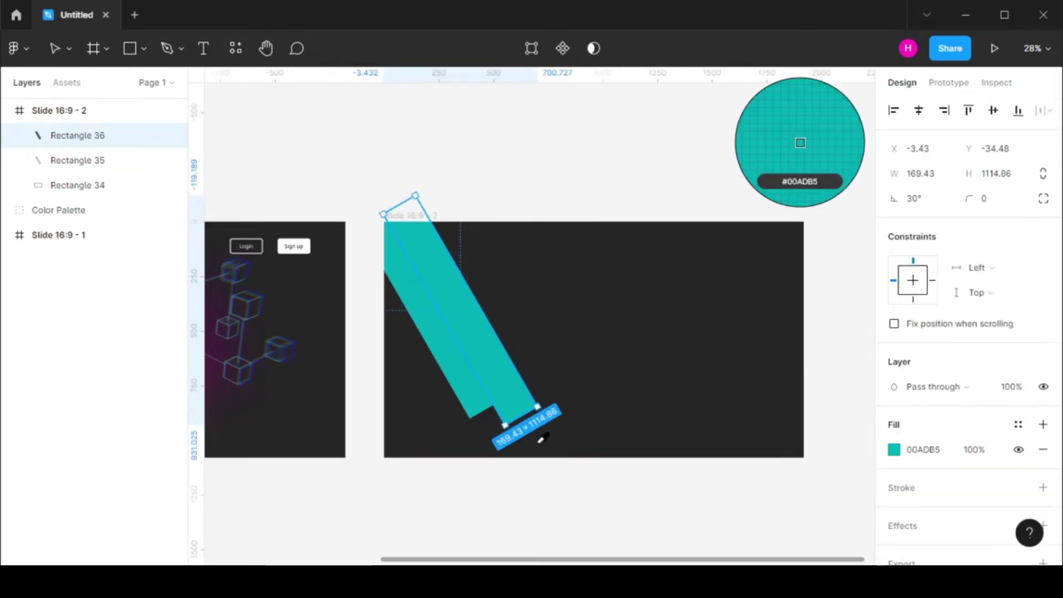
{"action": "left_click_drag", "start_coordinate": [597, 562], "coordinate": [372, 563]}
{"action": "left_click", "coordinate": [310, 179]}
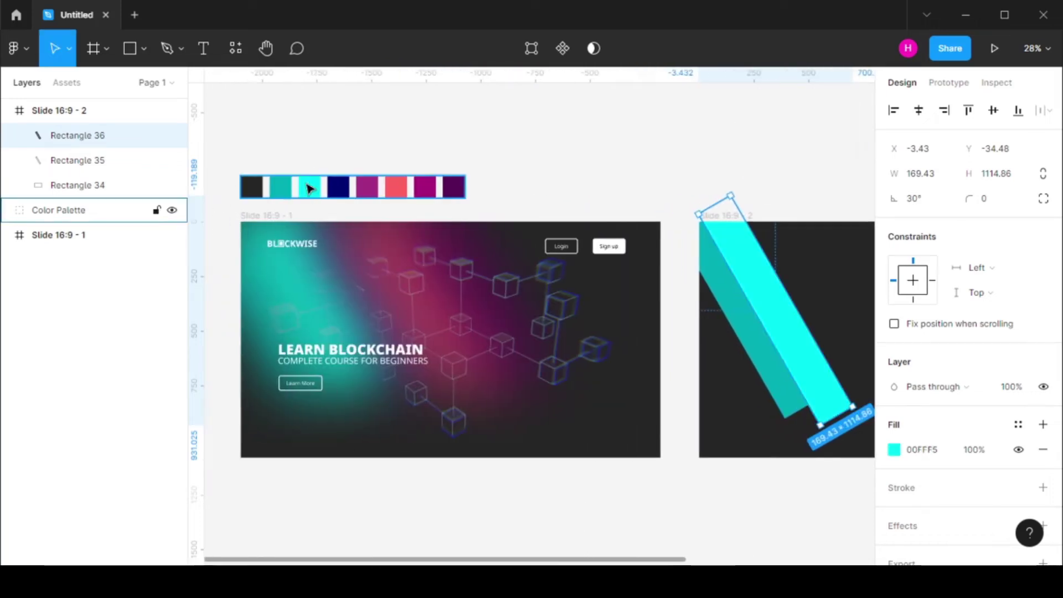
{"action": "left_click", "coordinate": [571, 515]}
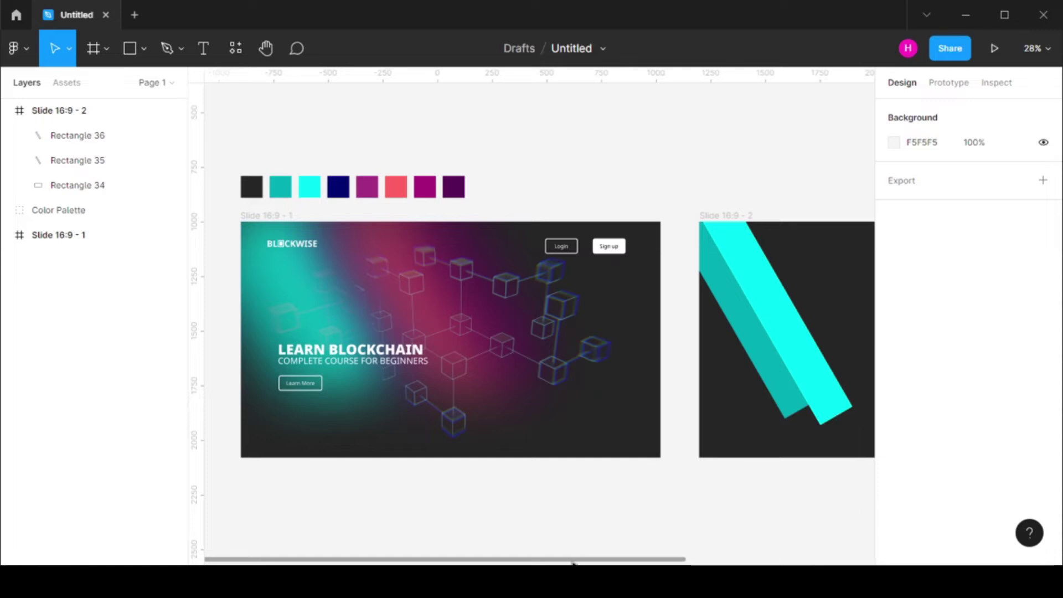
Step: Paste another copy of the slanted bar and place it along the cyan bar's right side at about X 171, Y -64
{"action": "left_click_drag", "start_coordinate": [576, 562], "coordinate": [666, 549]}
{"action": "left_click", "coordinate": [674, 344]}
{"action": "key", "text": "ctrl+v"}
{"action": "left_click_drag", "start_coordinate": [671, 344], "coordinate": [707, 339]}
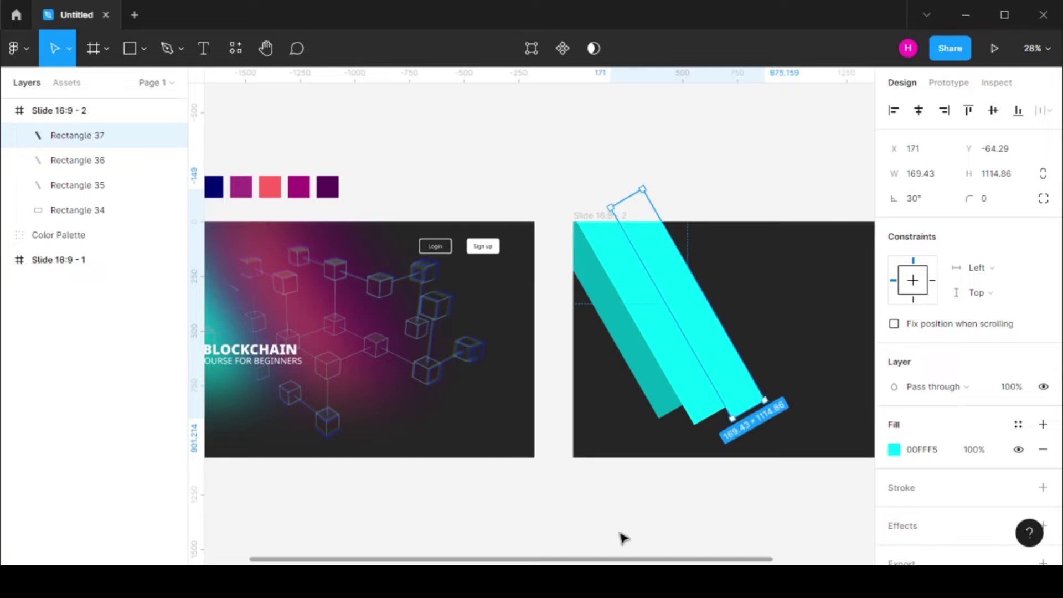
Step: Recolour the third slanted bar with the palette's dark blue
{"action": "left_click_drag", "start_coordinate": [612, 559], "coordinate": [555, 559]}
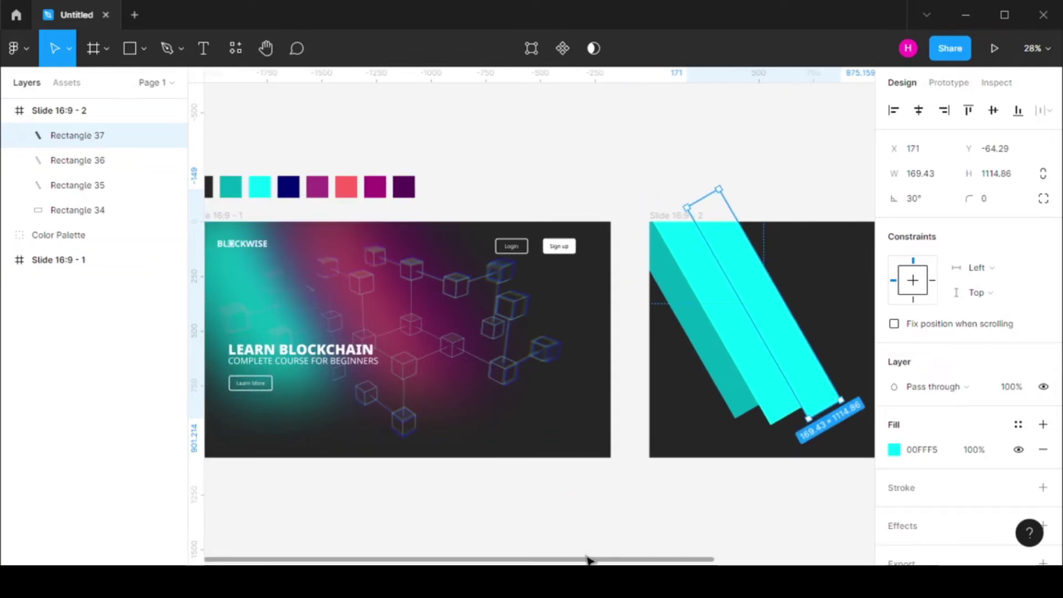
{"action": "left_click_drag", "start_coordinate": [588, 559], "coordinate": [621, 562]}
{"action": "left_click_drag", "start_coordinate": [742, 309], "coordinate": [762, 355]}
{"action": "key", "text": "i"}
{"action": "left_click", "coordinate": [243, 187]}
{"action": "left_click", "coordinate": [482, 165]}
Step: Duplicate the dark blue bar, offset the copy to its right and fill it with the palette's purple
{"action": "left_click", "coordinate": [743, 346]}
{"action": "key", "text": "ctrl+c"}
{"action": "key", "text": "ctrl+v"}
{"action": "left_click_drag", "start_coordinate": [763, 334], "coordinate": [778, 299]}
{"action": "key", "text": "i"}
{"action": "left_click", "coordinate": [272, 187]}
{"action": "left_click", "coordinate": [492, 166]}
Step: Duplicate the purple bar, offset the copy to its right and fill it with the palette's coral
{"action": "left_click", "coordinate": [754, 318]}
{"action": "key", "text": "ctrl+c"}
{"action": "key", "text": "ctrl+v"}
{"action": "left_click_drag", "start_coordinate": [790, 294], "coordinate": [796, 249]}
{"action": "key", "text": "i"}
{"action": "left_click", "coordinate": [301, 186]}
Step: Add another slanted bar to the right of the coral one and fill it with magenta A91079 from the palette
{"action": "key", "text": "ctrl+c"}
{"action": "key", "text": "ctrl+z"}
{"action": "key", "text": "ctrl+v"}
{"action": "key", "text": "i"}
{"action": "left_click", "coordinate": [329, 186]}
{"action": "left_click", "coordinate": [736, 504]}
{"action": "left_click_drag", "start_coordinate": [697, 559], "coordinate": [858, 559]}
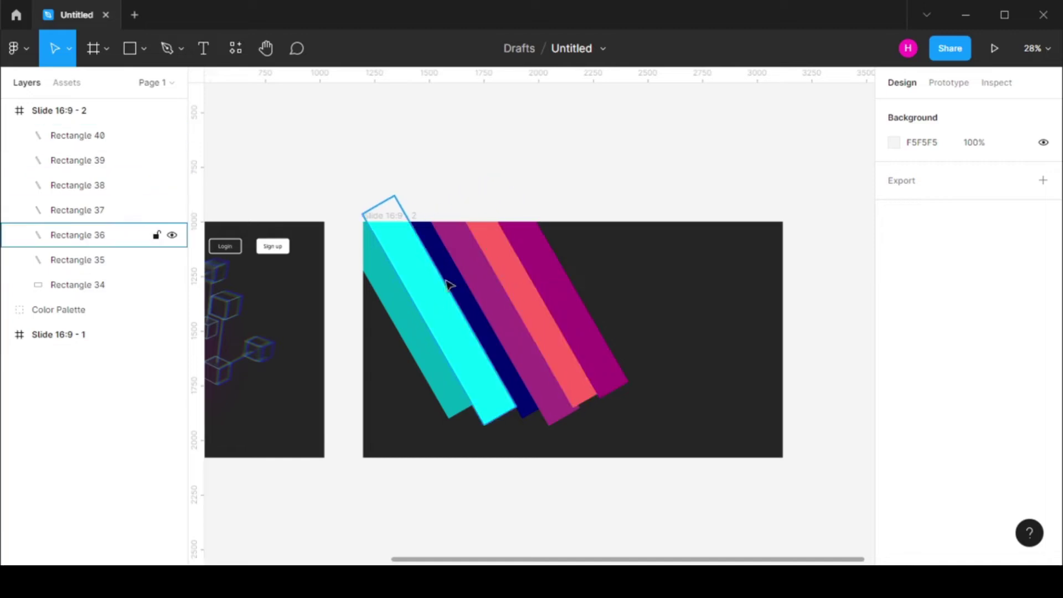
{"action": "left_click", "coordinate": [111, 138]}
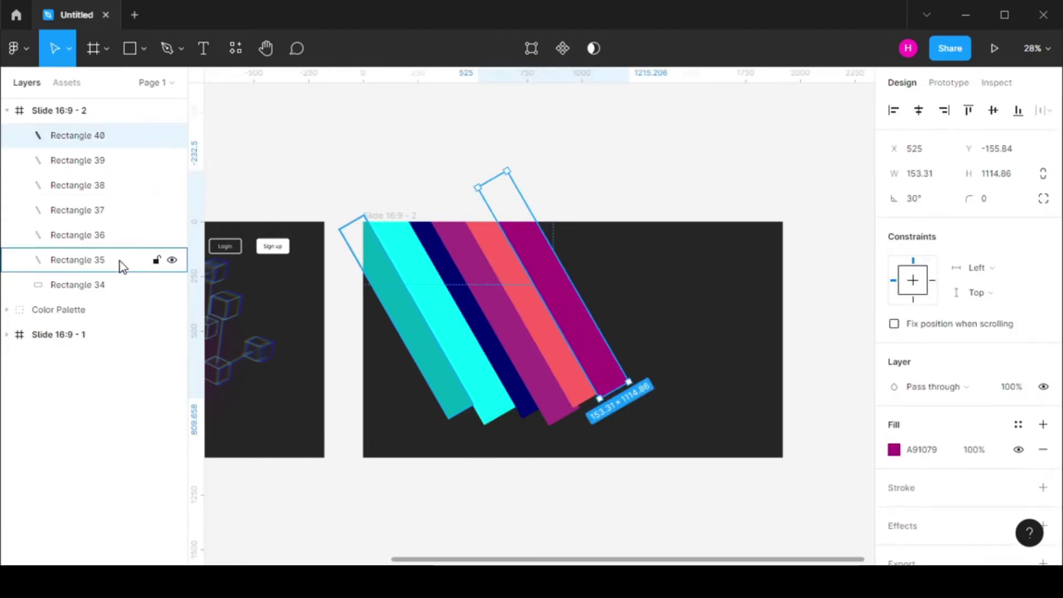
{"action": "left_click", "coordinate": [112, 286], "text": "shift"}
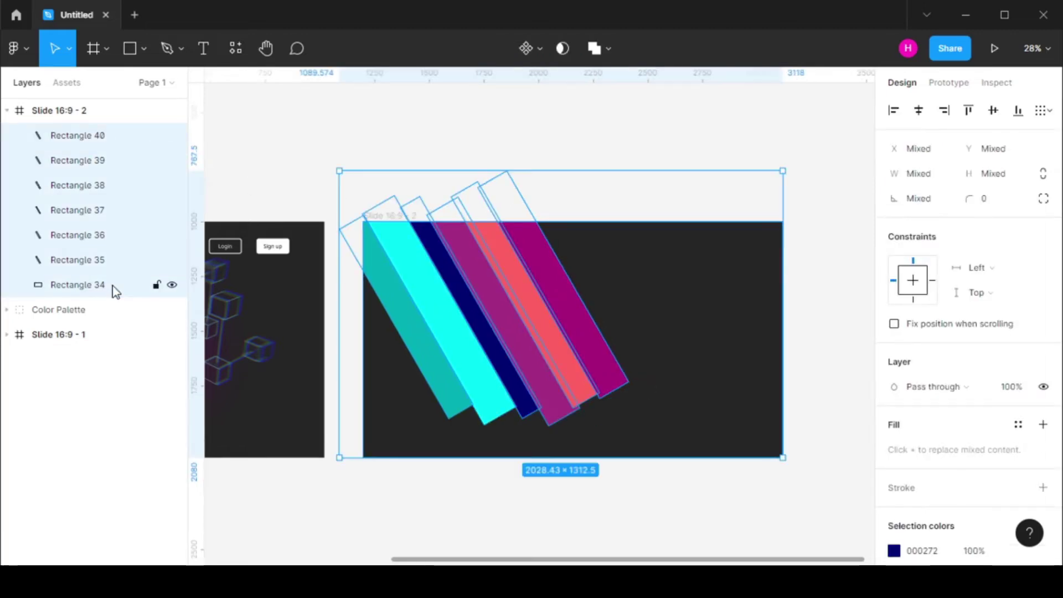
{"action": "left_click", "coordinate": [678, 509]}
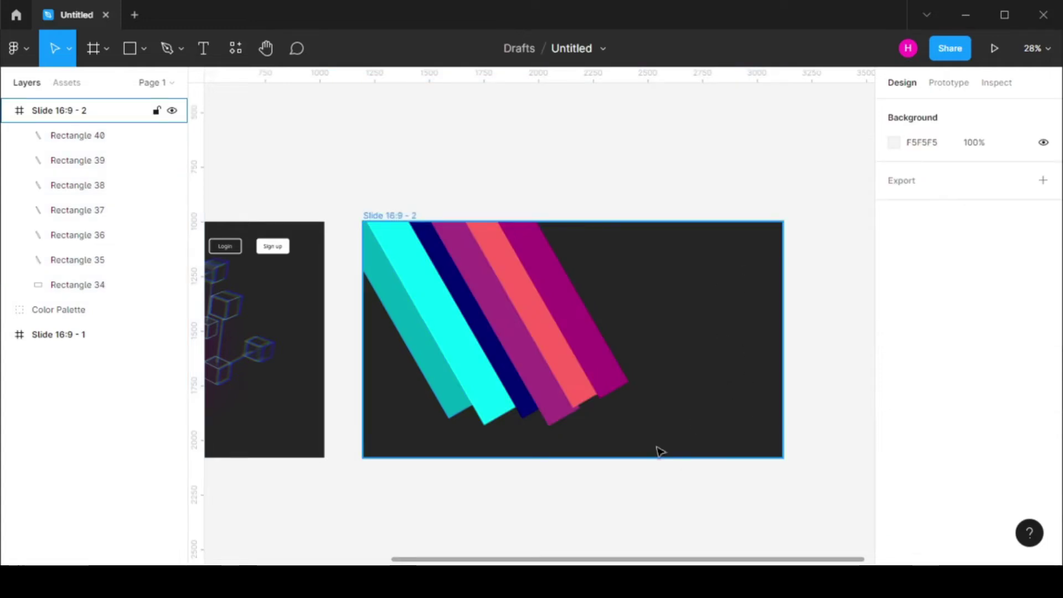
{"action": "left_click", "coordinate": [48, 289]}
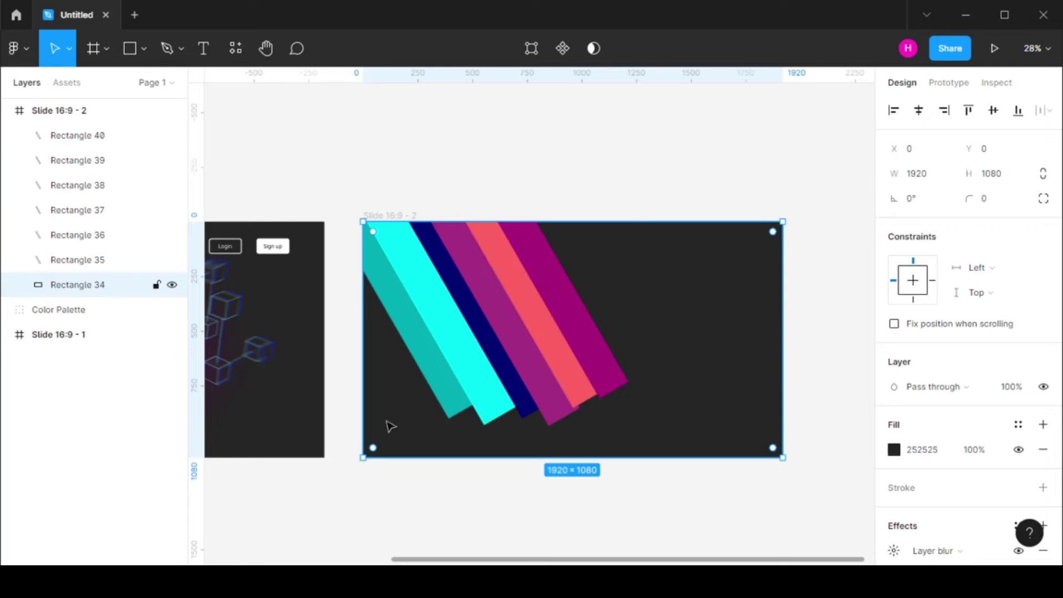
Step: Set the layer blur of all six slanted bars to 300, leaving the dark background rectangle out of the selection
{"action": "left_click", "coordinate": [99, 261]}
{"action": "left_click", "coordinate": [102, 133], "text": "shift"}
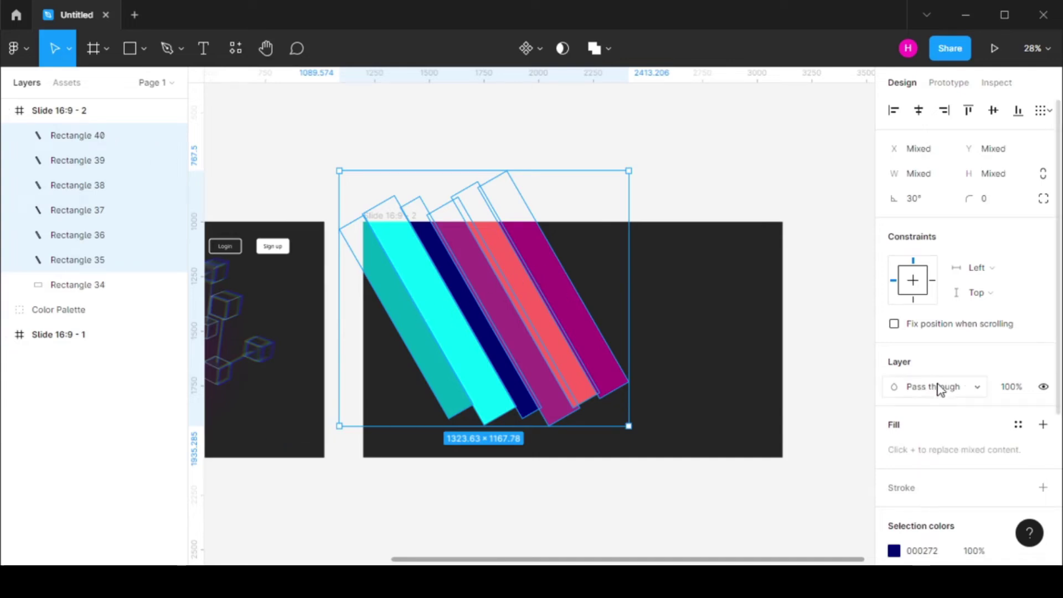
{"action": "scroll", "coordinate": [954, 393], "scroll_direction": "down", "scroll_amount": 4}
{"action": "left_click_drag", "start_coordinate": [538, 558], "coordinate": [519, 560]}
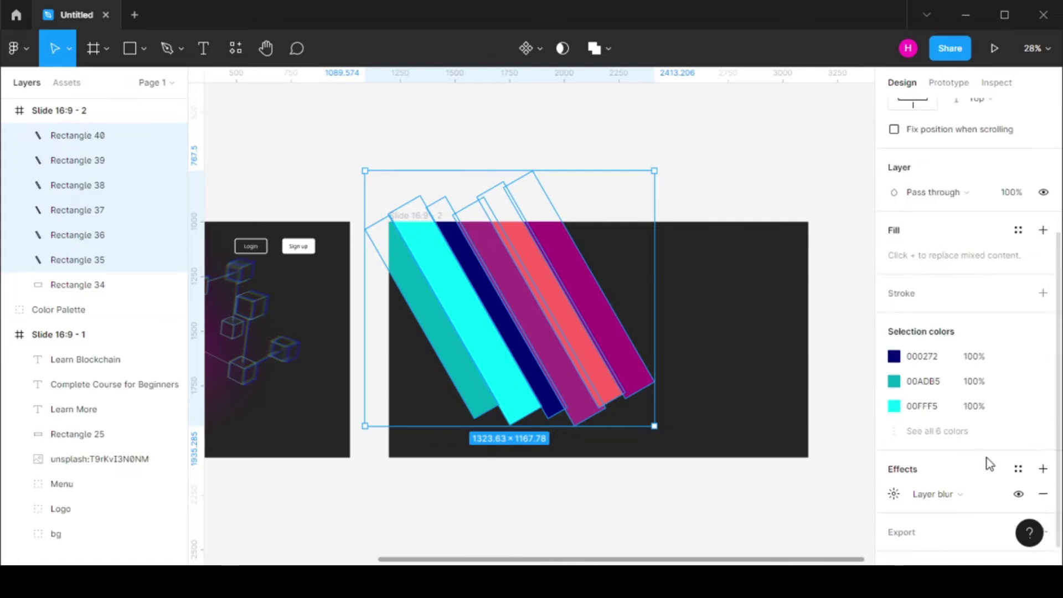
{"action": "scroll", "coordinate": [940, 471], "scroll_direction": "down", "scroll_amount": 1}
{"action": "left_click", "coordinate": [894, 469]}
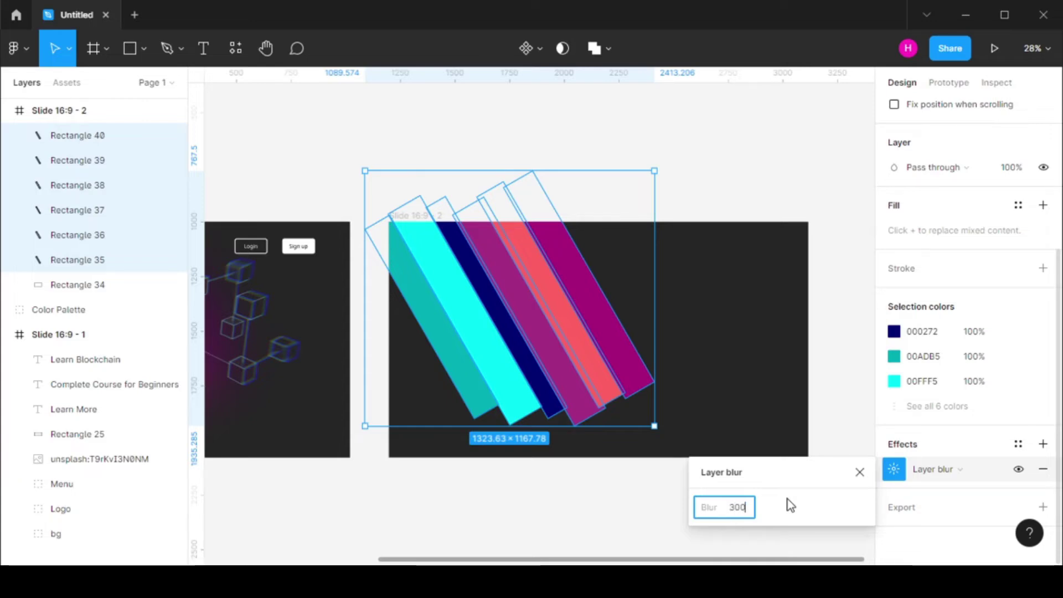
{"action": "type", "text": "300"}
{"action": "key", "text": "Return"}
{"action": "left_click", "coordinate": [860, 472]}
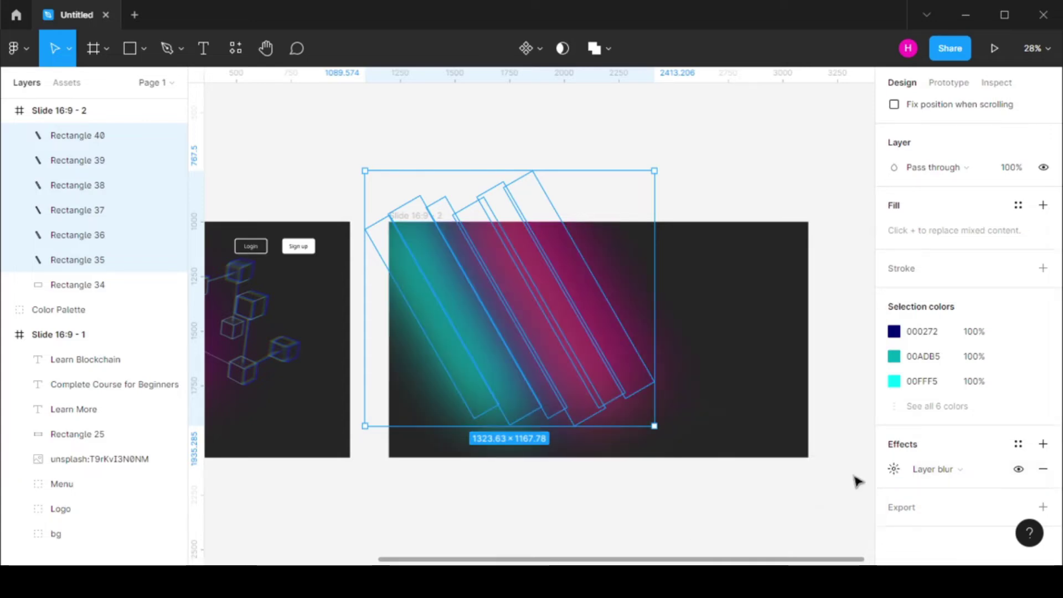
{"action": "left_click", "coordinate": [822, 508]}
Step: Widen the teal bar toward the slide's left side and widen the cyan bar to about 234
{"action": "left_click_drag", "start_coordinate": [723, 561], "coordinate": [748, 560]}
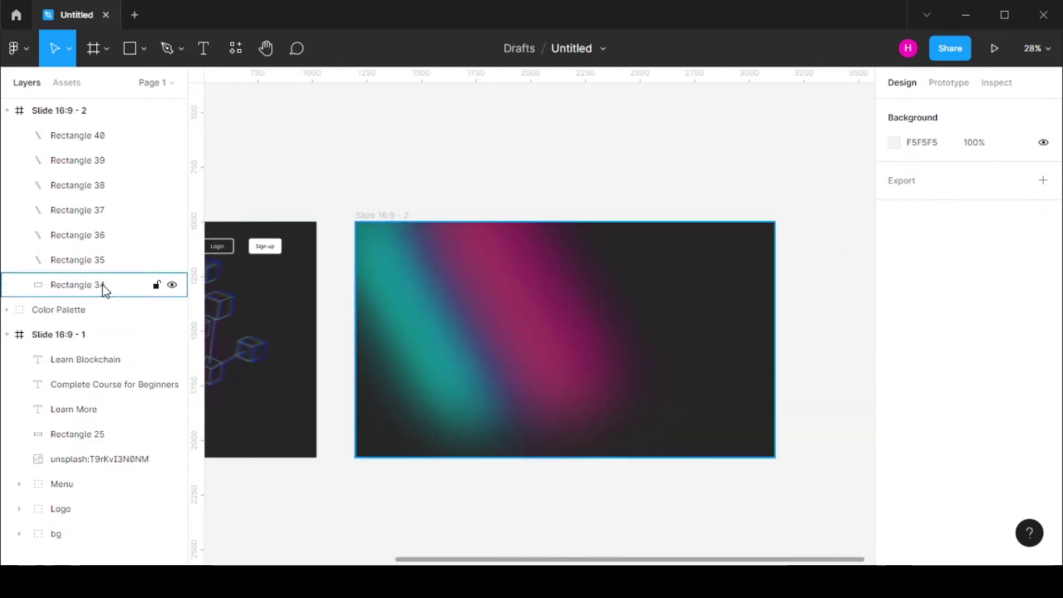
{"action": "left_click", "coordinate": [104, 261]}
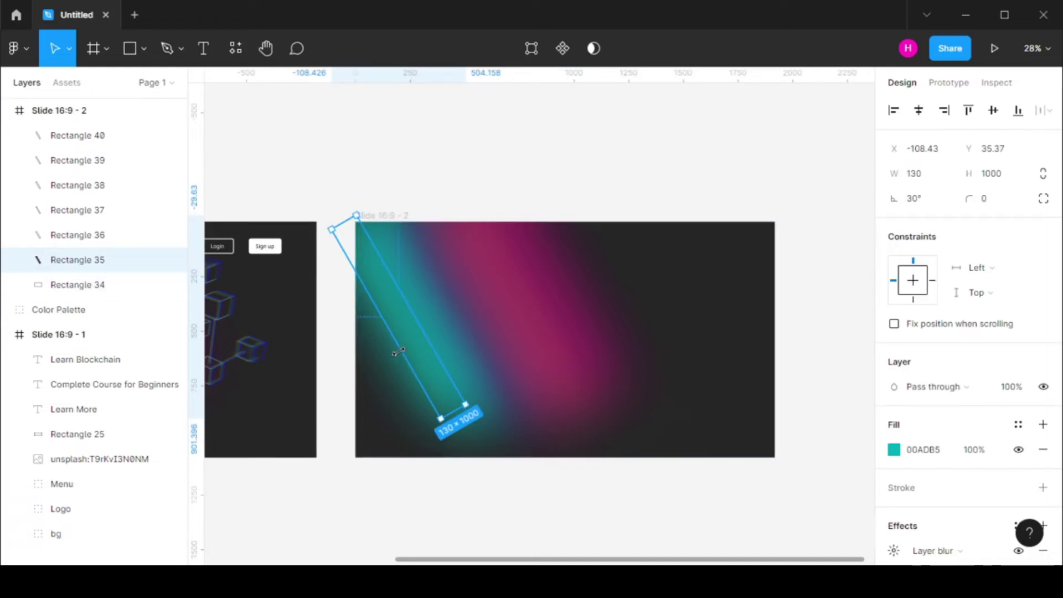
{"action": "mouse_move", "coordinate": [396, 354]}
{"action": "left_mouse_down"}
{"action": "mouse_move", "coordinate": [388, 359]}
{"action": "mouse_move", "coordinate": [401, 360]}
{"action": "left_mouse_up"}
{"action": "left_click", "coordinate": [53, 235]}
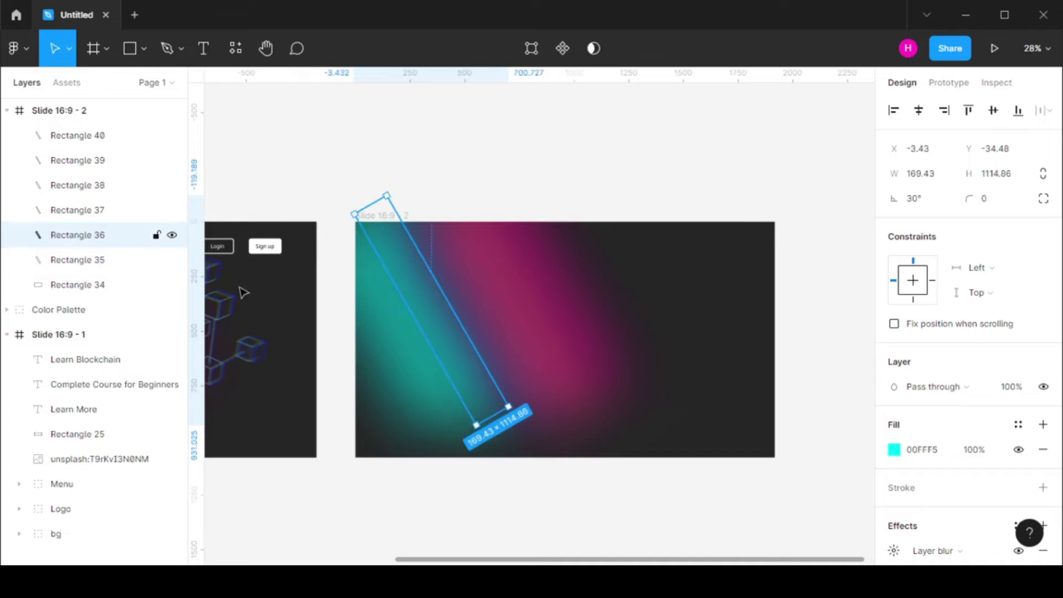
{"action": "left_click_drag", "start_coordinate": [418, 343], "coordinate": [413, 345]}
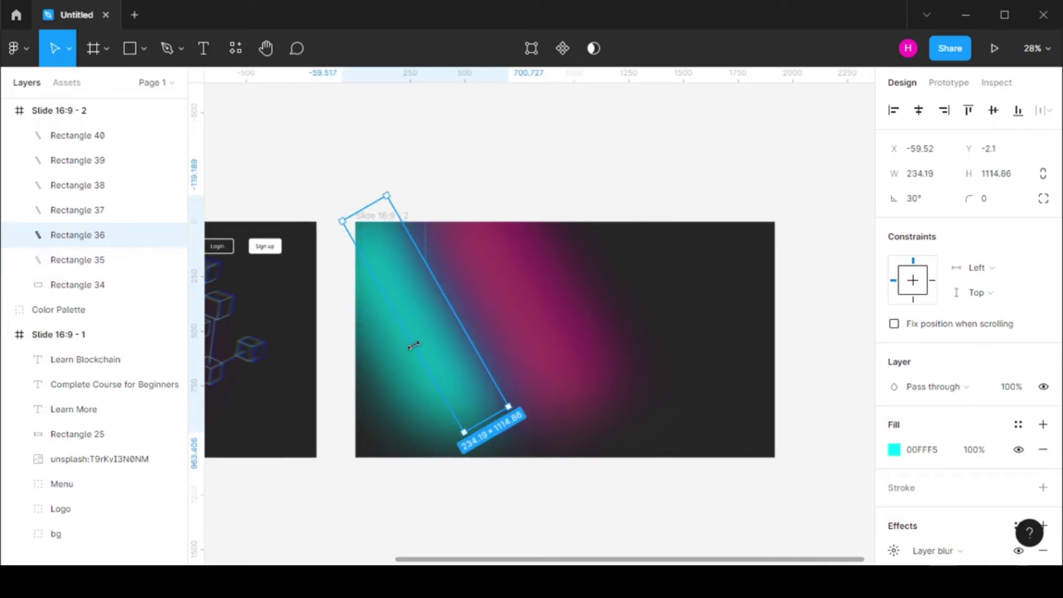
{"action": "left_click", "coordinate": [534, 505]}
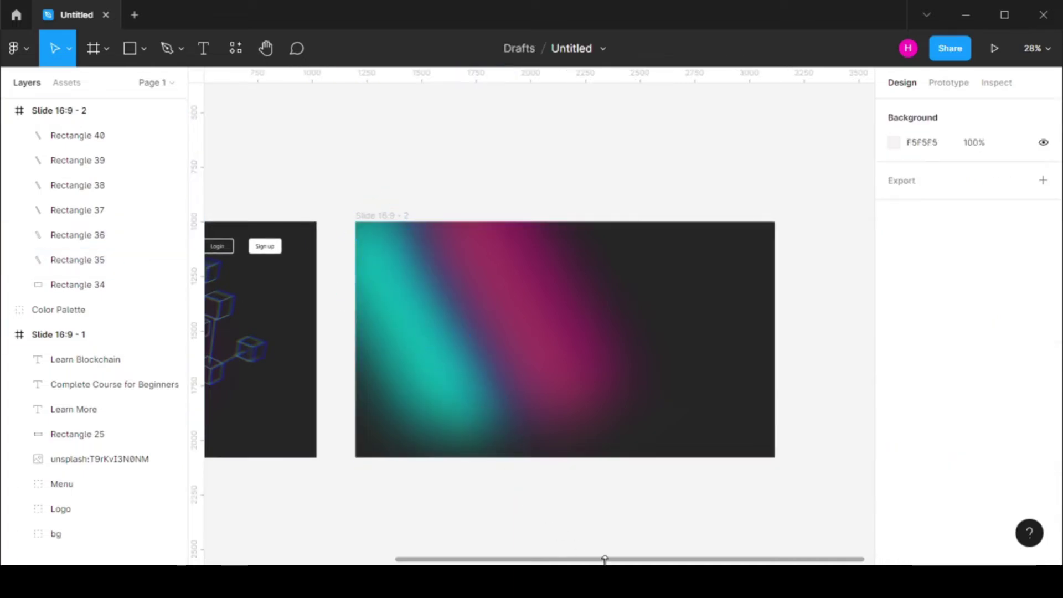
Step: Group the dark rectangle and all six blurred bars and name the group Bg
{"action": "left_click_drag", "start_coordinate": [609, 561], "coordinate": [556, 563]}
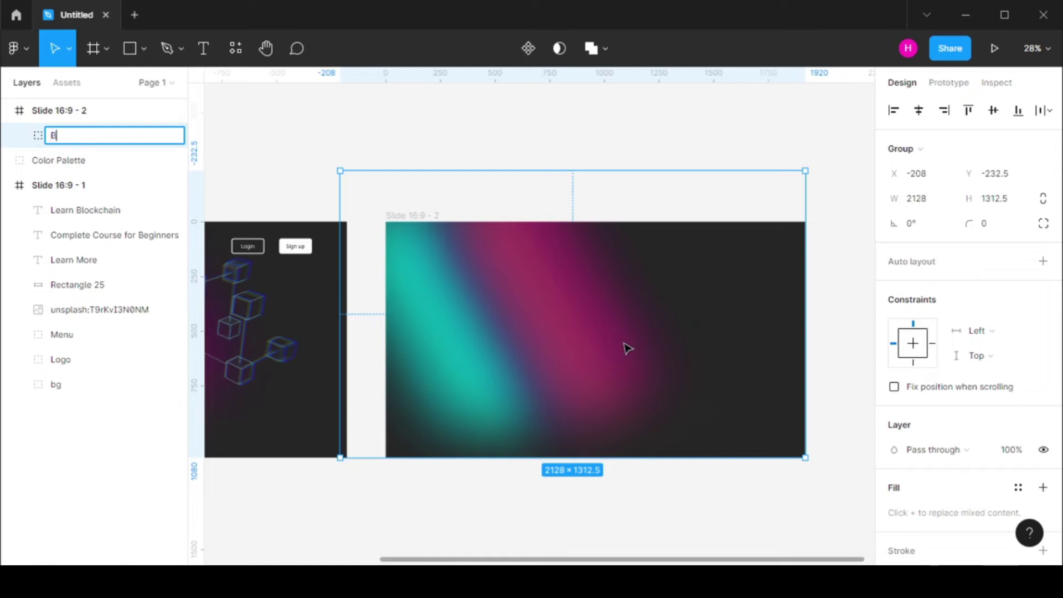
{"action": "key", "text": "Return"}
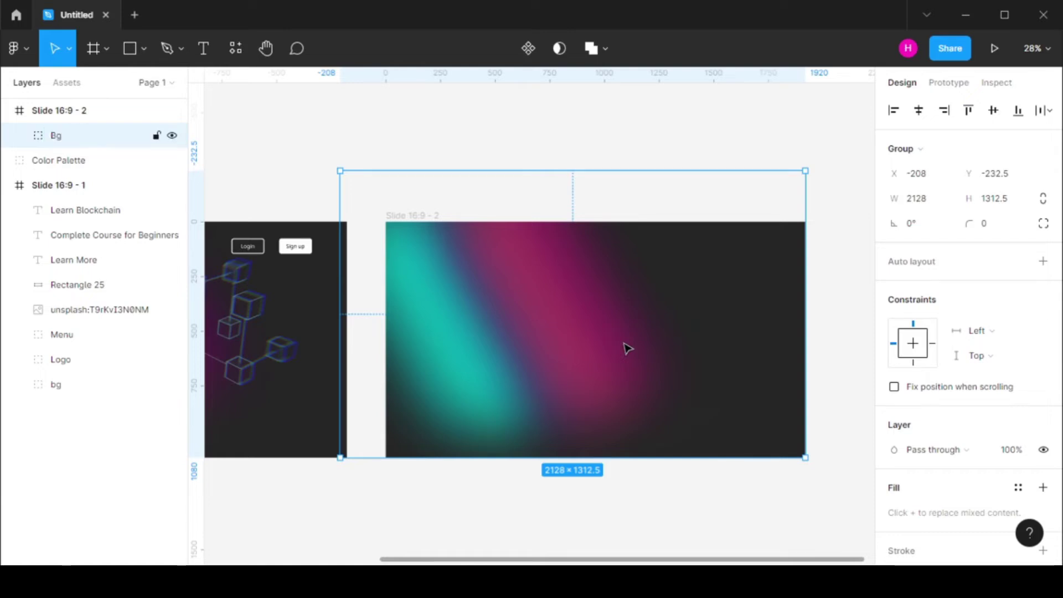
{"action": "left_click", "coordinate": [648, 501]}
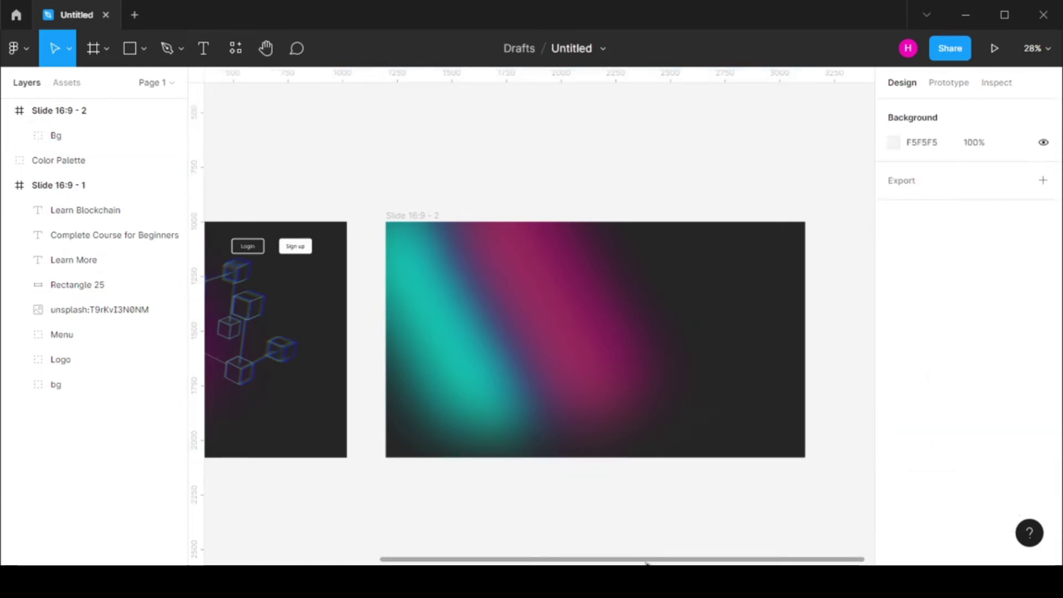
Step: Look closely at the reference slide's logo and add the text "BlockWise" to the second slide
{"action": "left_click_drag", "start_coordinate": [646, 563], "coordinate": [372, 556]}
{"action": "left_click", "coordinate": [330, 311]}
{"action": "scroll", "coordinate": [334, 261], "scroll_direction": "up", "scroll_amount": 5}
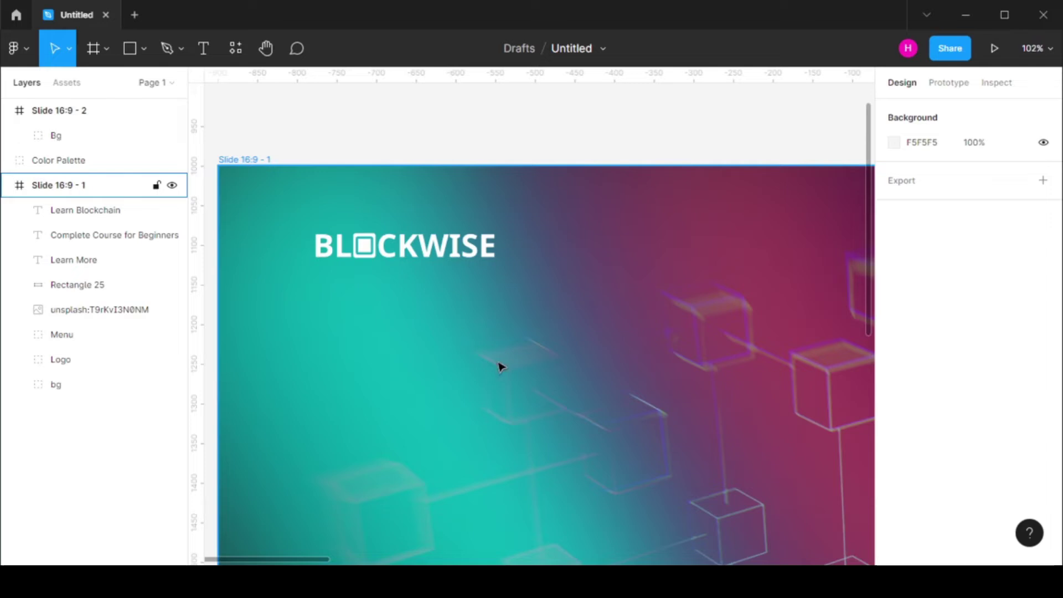
{"action": "scroll", "coordinate": [408, 373], "scroll_direction": "down", "scroll_amount": 5}
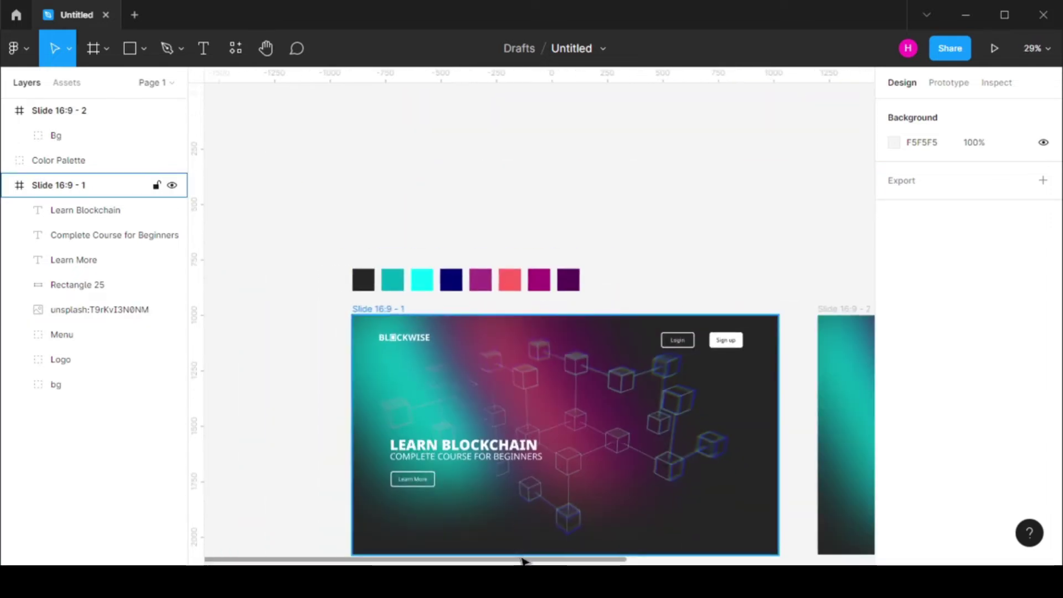
{"action": "left_click_drag", "start_coordinate": [522, 559], "coordinate": [847, 561]}
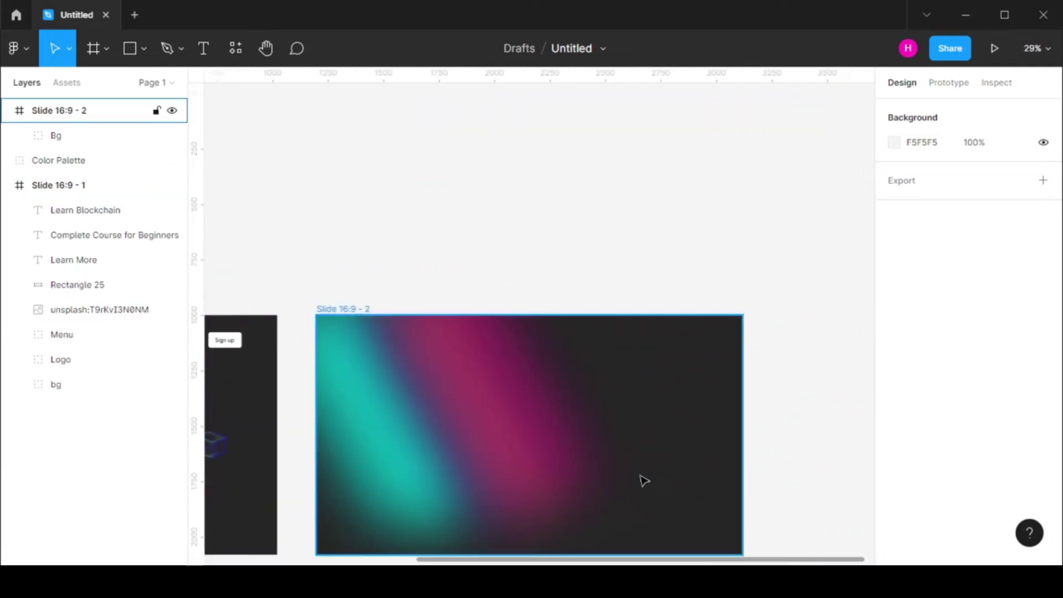
{"action": "scroll", "coordinate": [479, 387], "scroll_direction": "down", "scroll_amount": 2}
{"action": "left_click", "coordinate": [204, 49]}
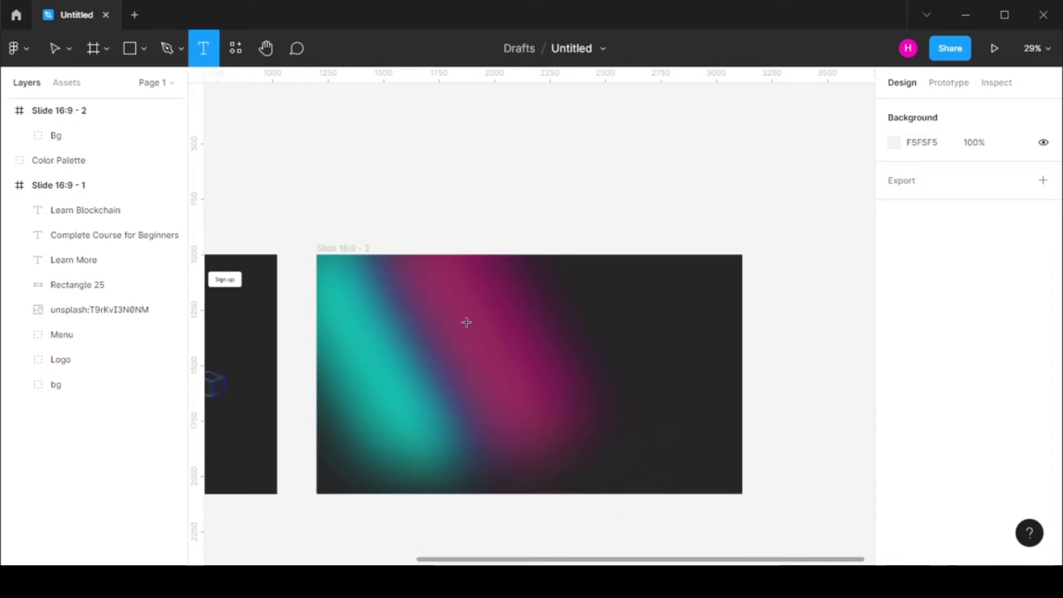
{"action": "left_click", "coordinate": [438, 370]}
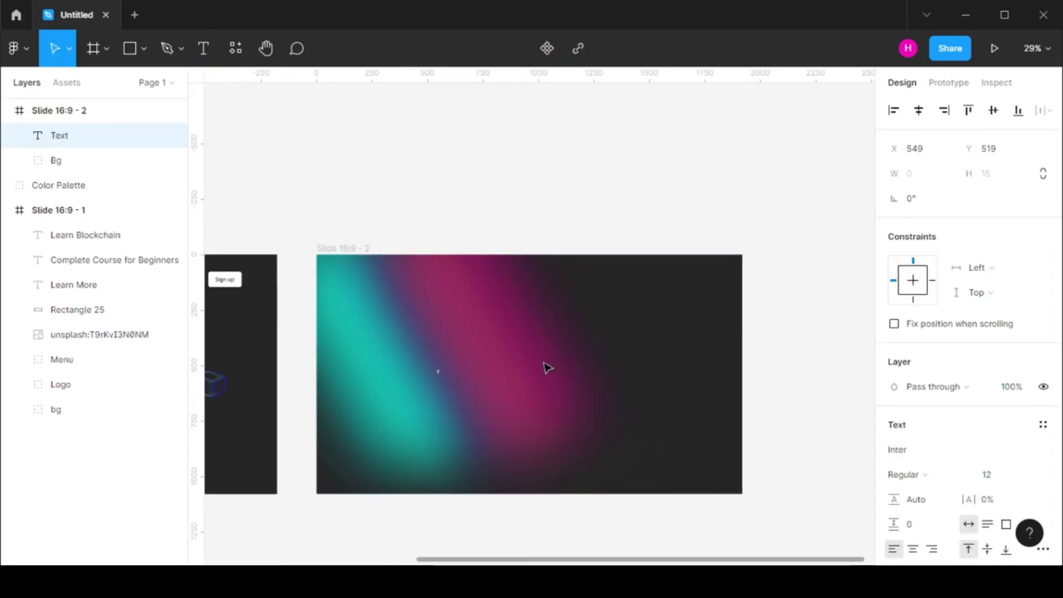
{"action": "type", "text": "BlockWise"}
{"action": "key", "text": "Escape"}
Step: Set the BlockWise text's font to Noto Sans and its size to 40
{"action": "left_click", "coordinate": [930, 450]}
{"action": "type", "text": "Noto Sans"}
{"action": "key", "text": "Return"}
{"action": "left_click", "coordinate": [1021, 473]}
{"action": "type", "text": "40"}
{"action": "key", "text": "Return"}
Step: Change the BlockWise text to upper case like the reference logo and move it to about X 110, Y 89 in the second slide
{"action": "left_click_drag", "start_coordinate": [719, 559], "coordinate": [478, 540]}
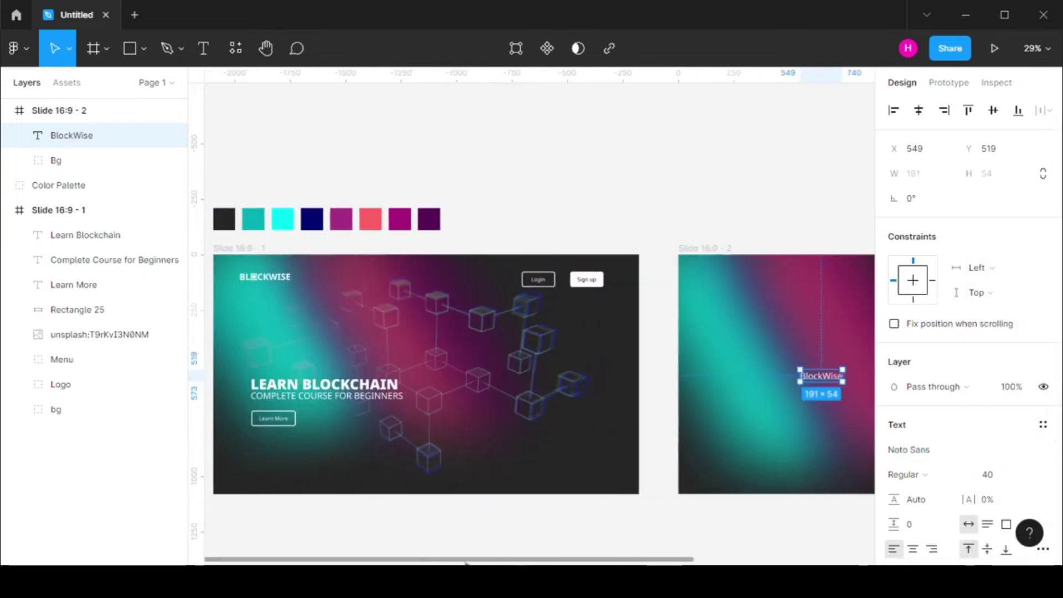
{"action": "left_click", "coordinate": [20, 384]}
{"action": "left_click", "coordinate": [97, 462]}
{"action": "left_click", "coordinate": [629, 526]}
{"action": "left_click_drag", "start_coordinate": [625, 559], "coordinate": [792, 561]}
{"action": "left_click", "coordinate": [579, 375]}
{"action": "scroll", "coordinate": [996, 387], "scroll_direction": "down", "scroll_amount": 4}
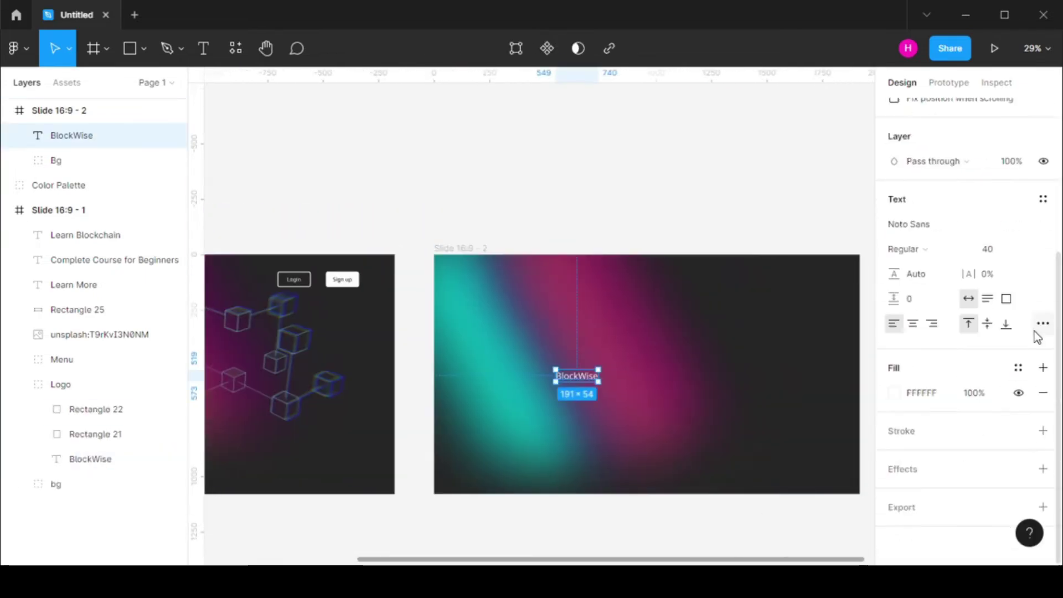
{"action": "left_click", "coordinate": [1041, 324]}
{"action": "left_click", "coordinate": [806, 387]}
{"action": "left_click", "coordinate": [855, 177]}
{"action": "left_click_drag", "start_coordinate": [580, 375], "coordinate": [487, 287]}
Step: Add a layout grid to the second slide, switch it to columns and recolour it white
{"action": "left_click", "coordinate": [59, 111]}
{"action": "left_click", "coordinate": [1043, 325]}
{"action": "left_click", "coordinate": [893, 349]}
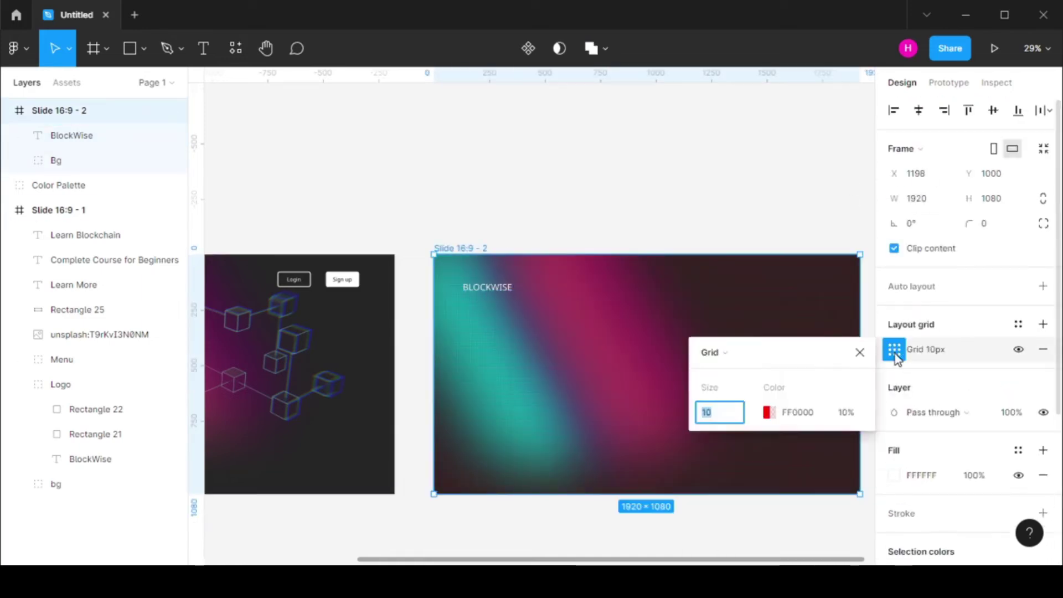
{"action": "left_click", "coordinate": [734, 353]}
{"action": "left_click", "coordinate": [730, 401]}
{"action": "left_click", "coordinate": [736, 356]}
{"action": "left_click", "coordinate": [735, 328]}
{"action": "left_click", "coordinate": [770, 412]}
{"action": "left_click_drag", "start_coordinate": [531, 205], "coordinate": [498, 173]}
Step: Set the second slide's layout grid to 12 columns with a margin of 100 and compare it with the reference slide's grid
{"action": "left_click", "coordinate": [714, 411]}
{"action": "type", "text": "12"}
{"action": "left_click", "coordinate": [847, 467]}
{"action": "type", "text": "100"}
{"action": "key", "text": "BackSpace"}
{"action": "key", "text": "BackSpace"}
{"action": "key", "text": "BackSpace"}
{"action": "type", "text": "00"}
{"action": "key", "text": "Return"}
{"action": "left_click", "coordinate": [859, 352]}
{"action": "left_click", "coordinate": [59, 210]}
{"action": "left_click", "coordinate": [894, 349]}
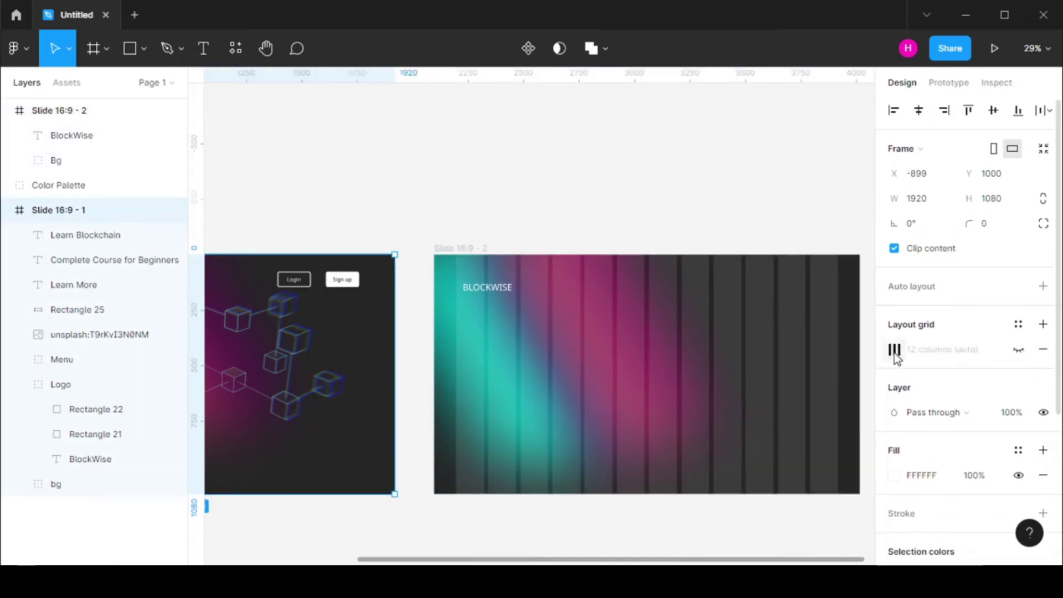
{"action": "left_click", "coordinate": [859, 352]}
Step: Check the reference logo's text style and set the weight of the second slide's BLOCKWISE text to Bold
{"action": "left_click", "coordinate": [487, 286]}
{"action": "scroll", "coordinate": [487, 285], "scroll_direction": "up", "scroll_amount": 5}
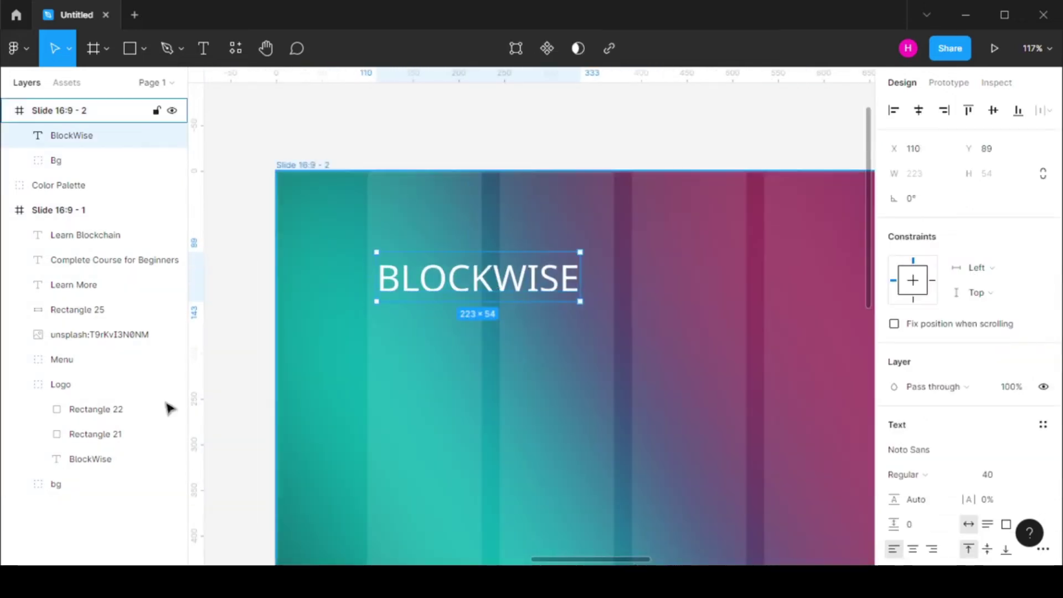
{"action": "left_click", "coordinate": [89, 459]}
{"action": "left_click", "coordinate": [72, 135]}
{"action": "left_click", "coordinate": [897, 473]}
{"action": "left_click", "coordinate": [936, 429]}
{"action": "left_click", "coordinate": [529, 144]}
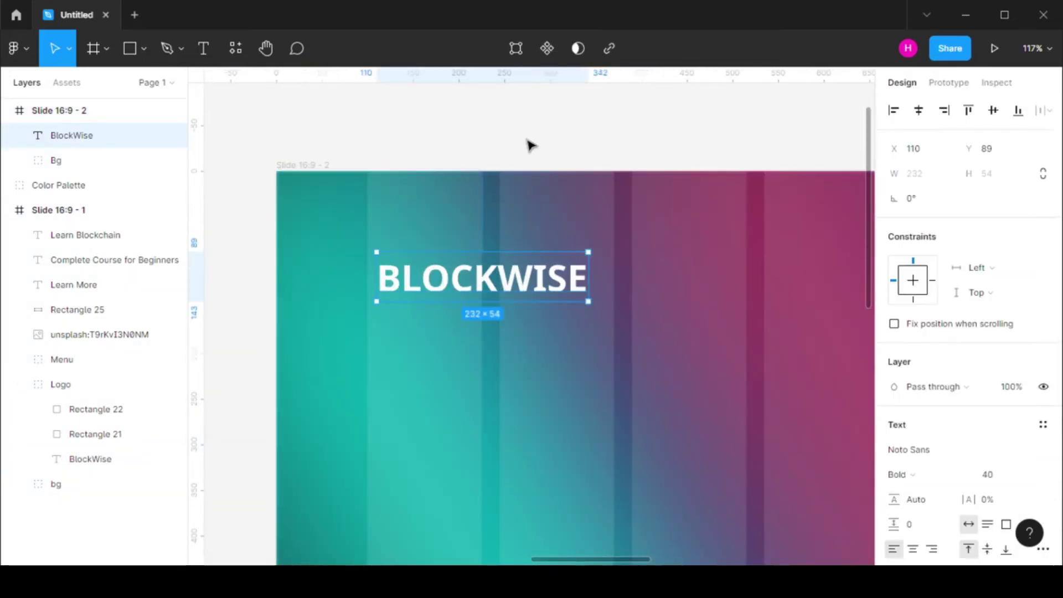
Step: Draw a small square, place it over the O of BLOCKWISE and fill it white
{"action": "key", "text": "r"}
{"action": "left_click", "coordinate": [371, 284]}
{"action": "left_click_drag", "start_coordinate": [423, 352], "coordinate": [462, 376]}
{"action": "left_click_drag", "start_coordinate": [502, 307], "coordinate": [437, 293]}
{"action": "left_click", "coordinate": [893, 450]}
{"action": "left_click", "coordinate": [857, 162]}
Step: Set the white square's corner radius to 10
{"action": "left_click", "coordinate": [994, 201]}
{"action": "type", "text": "20"}
{"action": "key", "text": "Return"}
{"action": "left_click", "coordinate": [998, 205]}
{"action": "type", "text": "10"}
{"action": "key", "text": "Return"}
Step: Resize the white rounded square to 30 × 30 so that it covers the logo's O
{"action": "scroll", "coordinate": [440, 279], "scroll_direction": "up", "scroll_amount": 3}
{"action": "left_click_drag", "start_coordinate": [477, 233], "coordinate": [463, 248]}
{"action": "left_click", "coordinate": [485, 108]}
{"action": "left_click_drag", "start_coordinate": [431, 279], "coordinate": [426, 281]}
{"action": "key", "text": "ctrl+z"}
{"action": "key", "text": "ctrl+z"}
{"action": "left_click", "coordinate": [435, 278]}
Step: Duplicate the white rounded square in place and shrink the copy to 24 × 24 about its centre
{"action": "key", "text": "ctrl+c"}
{"action": "key", "text": "ctrl+v"}
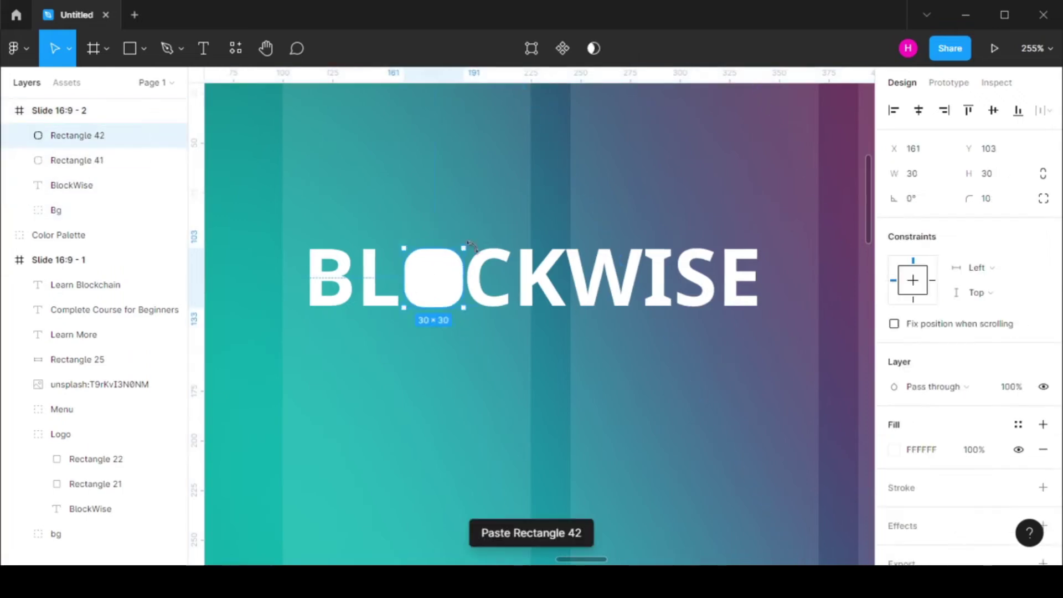
{"action": "left_click_drag", "start_coordinate": [464, 248], "coordinate": [457, 254]}
Step: Replace the smaller square's fill with a stroke and sample the palette's cyan as the stroke colour
{"action": "left_click", "coordinate": [1043, 449]}
{"action": "left_click", "coordinate": [1043, 463]}
{"action": "scroll", "coordinate": [1042, 463], "scroll_direction": "down", "scroll_amount": 2}
{"action": "left_click", "coordinate": [894, 407]}
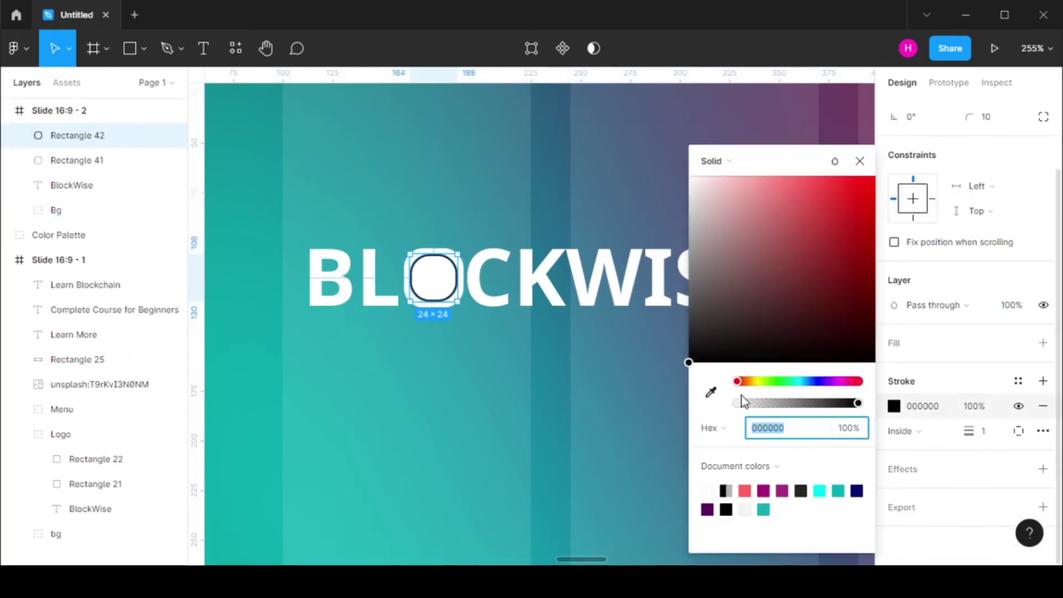
{"action": "left_click", "coordinate": [710, 392]}
{"action": "scroll", "coordinate": [597, 370], "scroll_direction": "down", "scroll_amount": 5}
{"action": "scroll", "coordinate": [556, 366], "scroll_direction": "down", "scroll_amount": 2}
{"action": "scroll", "coordinate": [555, 366], "scroll_direction": "left", "scroll_amount": 5}
{"action": "left_click", "coordinate": [344, 274]}
{"action": "left_click", "coordinate": [644, 244]}
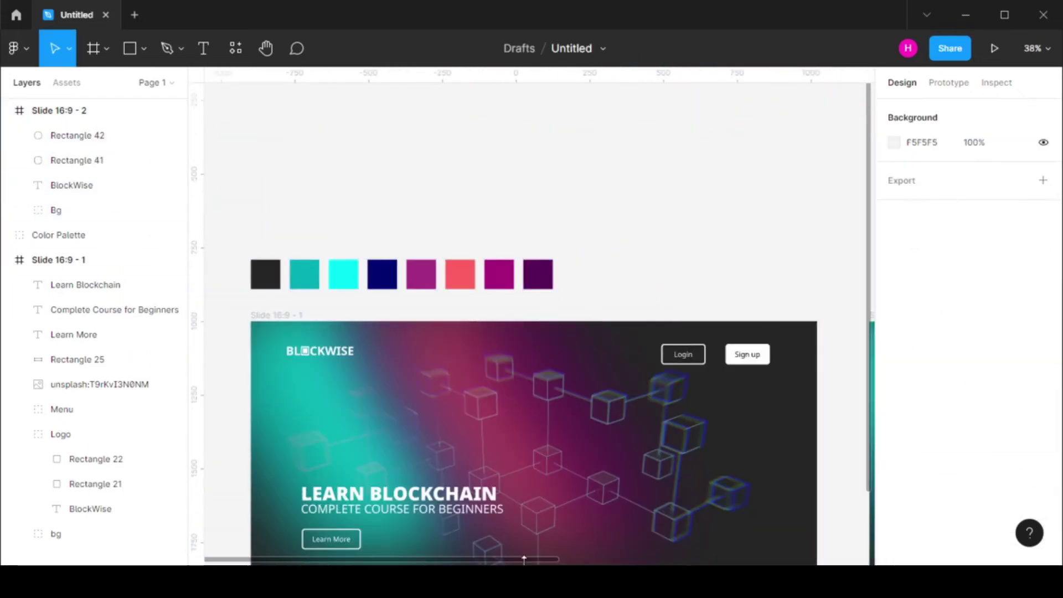
Step: Resample the smaller logo square's stroke colour with the eyedropper from the colours near the first slide
{"action": "scroll", "coordinate": [769, 542], "scroll_direction": "right", "scroll_amount": 5}
{"action": "left_click_drag", "start_coordinate": [769, 544], "coordinate": [725, 539]}
{"action": "scroll", "coordinate": [621, 355], "scroll_direction": "up", "scroll_amount": 5}
{"action": "left_click", "coordinate": [590, 364]}
{"action": "mouse_move", "coordinate": [612, 559]}
{"action": "left_mouse_down"}
{"action": "mouse_move", "coordinate": [330, 542]}
{"action": "mouse_move", "coordinate": [627, 559]}
{"action": "left_mouse_up"}
{"action": "key", "text": "i"}
{"action": "left_click", "coordinate": [894, 487]}
{"action": "left_click", "coordinate": [710, 392]}
{"action": "left_click", "coordinate": [342, 145]}
{"action": "left_click", "coordinate": [609, 232]}
Step: Set the stroke weight of the smaller square in the logo's O to 3
{"action": "scroll", "coordinate": [412, 356], "scroll_direction": "up", "scroll_amount": 5}
{"action": "left_click", "coordinate": [420, 357]}
{"action": "left_click", "coordinate": [987, 514]}
{"action": "type", "text": "5"}
{"action": "key", "text": "Return"}
{"action": "type", "text": "3"}
{"action": "left_click", "coordinate": [863, 526]}
Step: Sample a different stroke colour for the smaller logo square with the eyedropper and return to the second slide
{"action": "scroll", "coordinate": [581, 463], "scroll_direction": "down", "scroll_amount": 4}
{"action": "left_click", "coordinate": [523, 416]}
{"action": "scroll", "coordinate": [609, 513], "scroll_direction": "down", "scroll_amount": 5}
{"action": "left_click_drag", "start_coordinate": [606, 559], "coordinate": [354, 553]}
{"action": "left_click", "coordinate": [894, 488]}
{"action": "left_click", "coordinate": [708, 395]}
{"action": "left_click", "coordinate": [401, 363]}
{"action": "left_click", "coordinate": [421, 294]}
{"action": "left_click_drag", "start_coordinate": [424, 560], "coordinate": [706, 561]}
{"action": "scroll", "coordinate": [519, 510], "scroll_direction": "up", "scroll_amount": 3}
{"action": "left_click_drag", "start_coordinate": [605, 560], "coordinate": [681, 559]}
{"action": "scroll", "coordinate": [609, 503], "scroll_direction": "down", "scroll_amount": 4}
{"action": "left_click_drag", "start_coordinate": [868, 354], "coordinate": [868, 515]}
{"action": "mouse_move", "coordinate": [689, 561]}
{"action": "left_mouse_down"}
{"action": "mouse_move", "coordinate": [671, 562]}
{"action": "mouse_move", "coordinate": [683, 563]}
{"action": "left_mouse_up"}
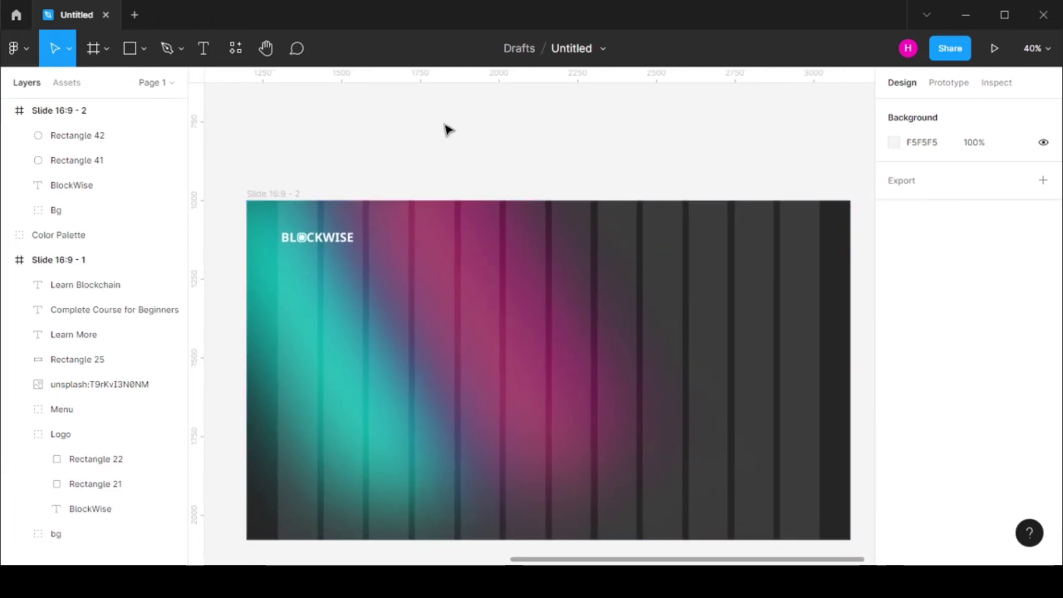
Step: Group the two logo squares with the BlockWise text and name the group Logo
{"action": "left_click", "coordinate": [98, 140]}
{"action": "left_click", "coordinate": [105, 183], "text": "shift"}
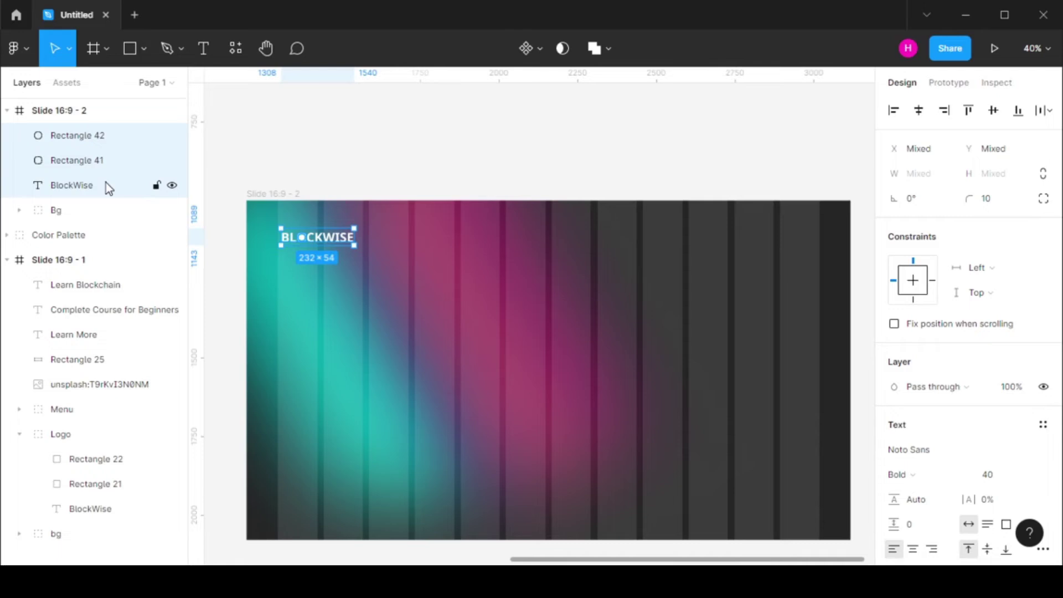
{"action": "key", "text": "ctrl+g"}
{"action": "double_click", "coordinate": [66, 135]}
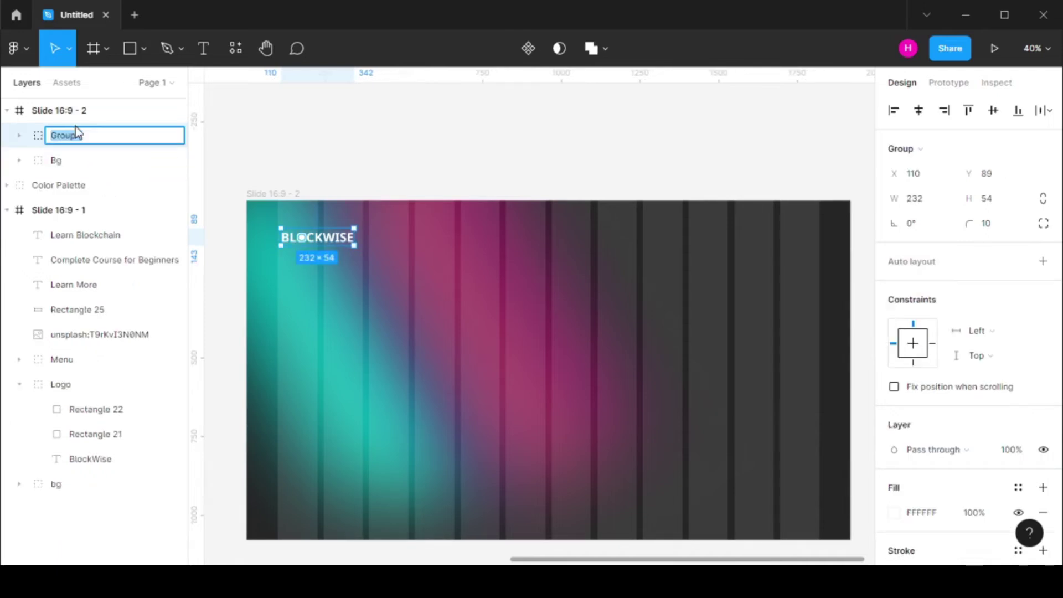
{"action": "type", "text": "Logo"}
{"action": "key", "text": "Return"}
{"action": "left_click", "coordinate": [318, 157]}
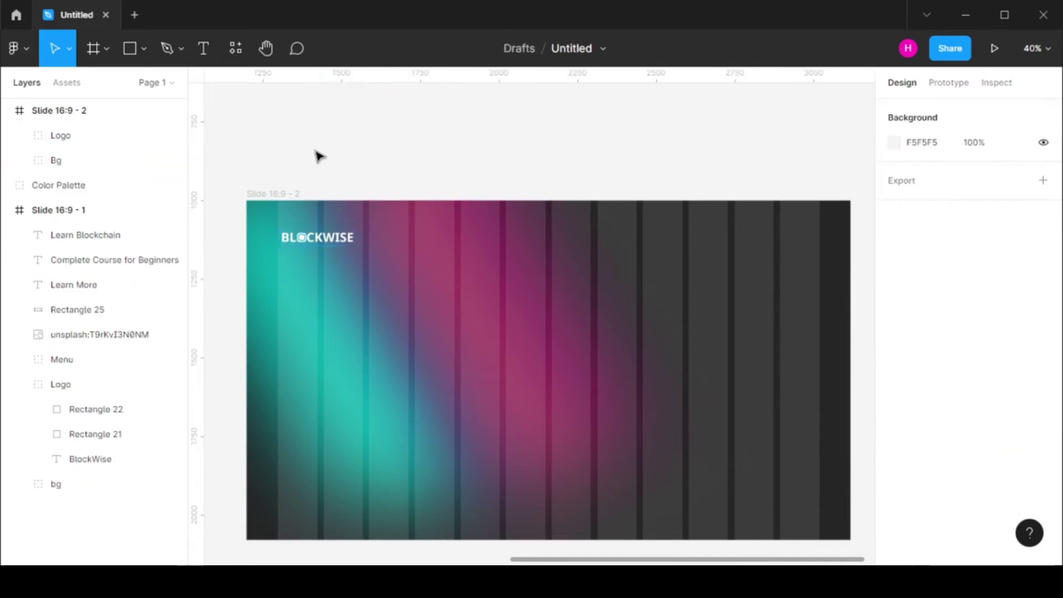
Step: Add a rectangle to the second slide and set its size to 150 × 70
{"action": "left_click_drag", "start_coordinate": [669, 559], "coordinate": [384, 562]}
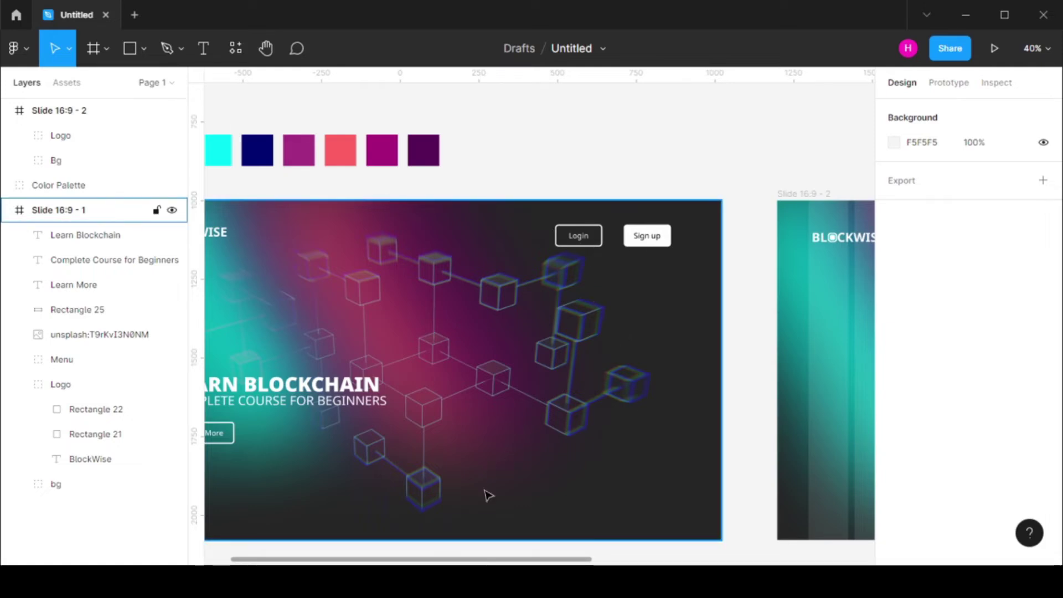
{"action": "left_click_drag", "start_coordinate": [467, 560], "coordinate": [556, 559]}
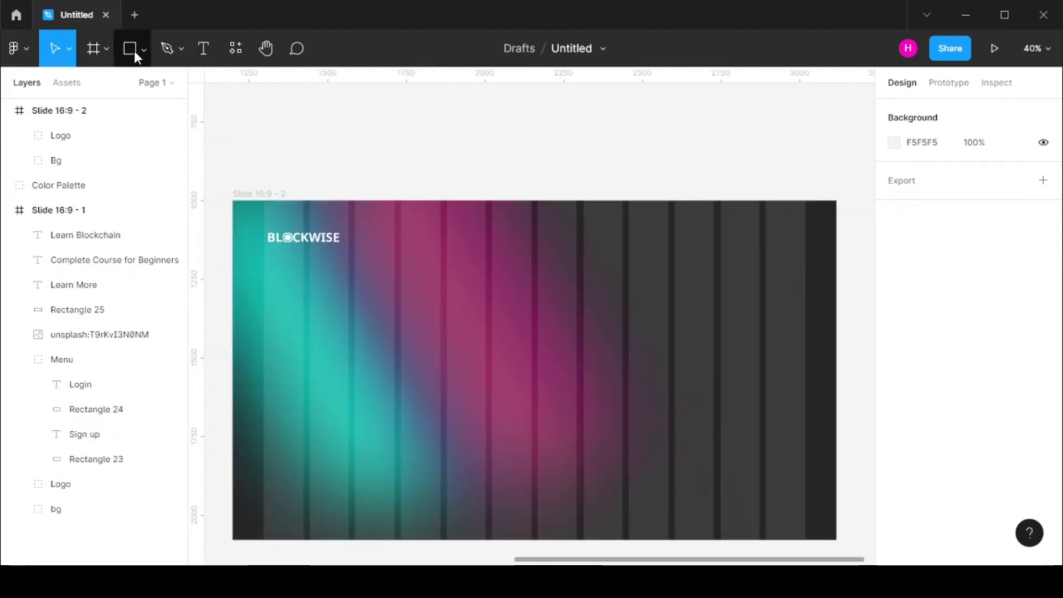
{"action": "left_click", "coordinate": [134, 51]}
{"action": "left_click", "coordinate": [451, 316]}
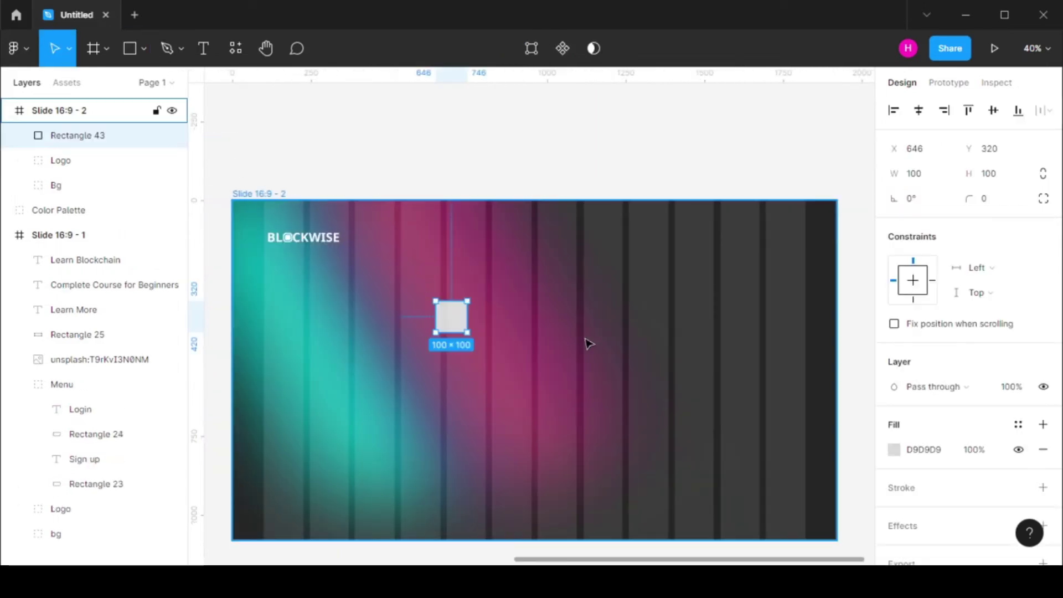
{"action": "left_click", "coordinate": [933, 174]}
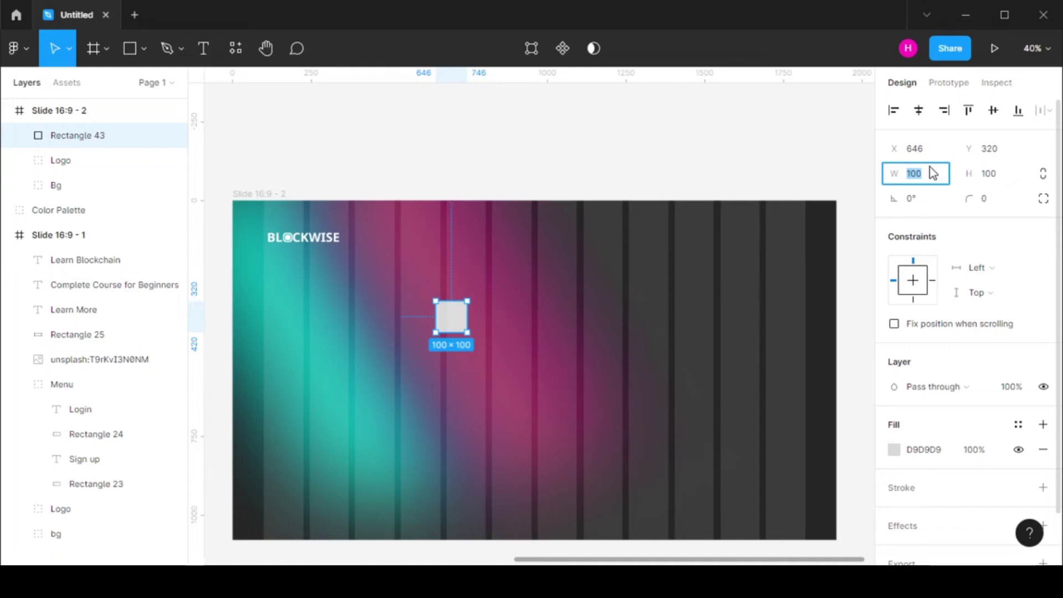
{"action": "key", "text": "Return"}
{"action": "left_click", "coordinate": [1002, 174]}
{"action": "key", "text": "Return"}
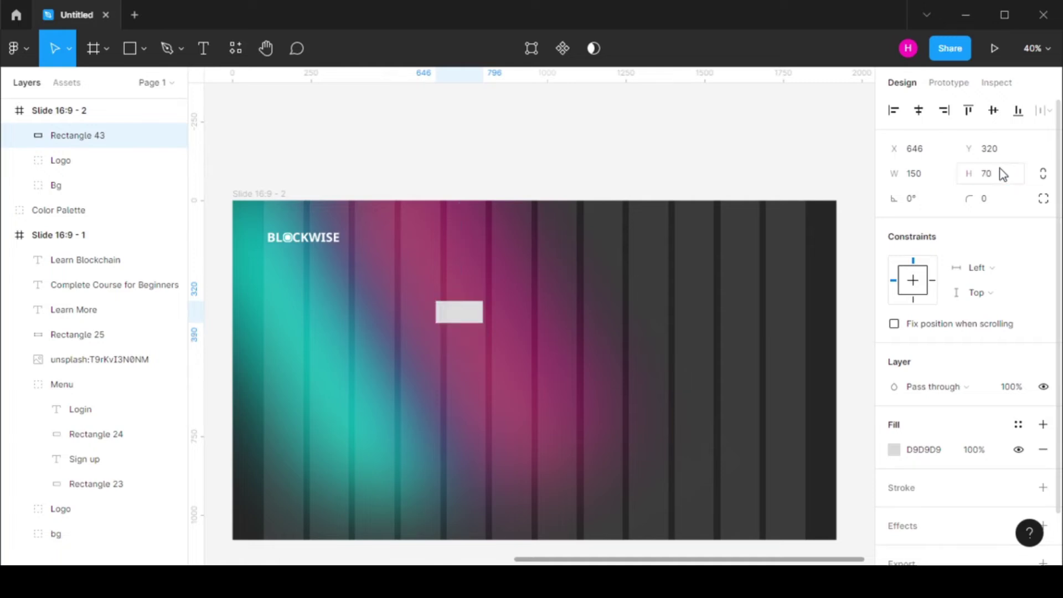
Step: Fill the rectangle with FFFFFF and move it level with the logo, flush with the last grid column's right edge
{"action": "left_click", "coordinate": [893, 449]}
{"action": "left_click_drag", "start_coordinate": [760, 335], "coordinate": [641, 142]}
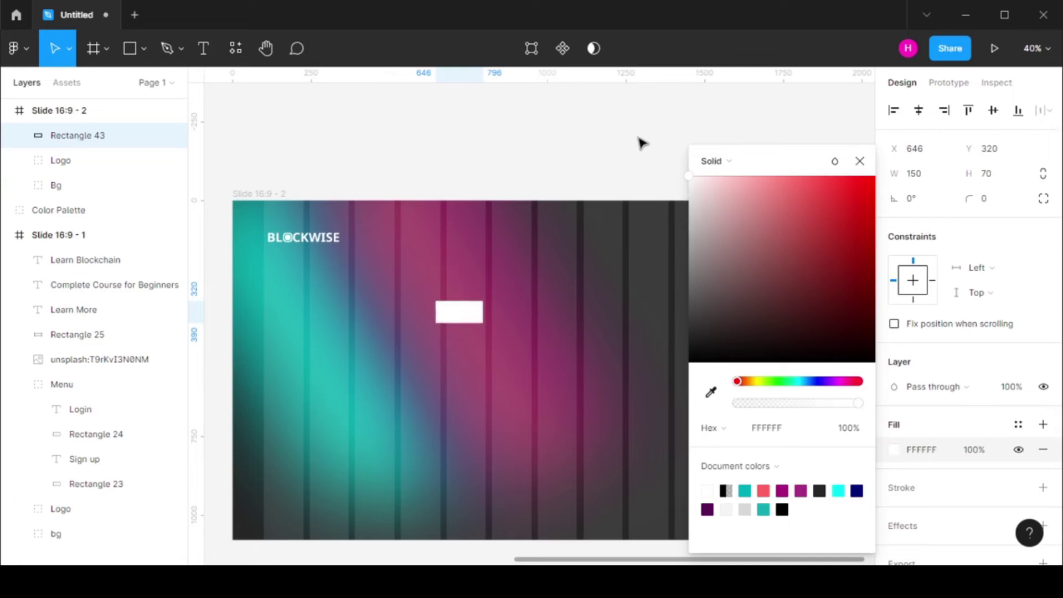
{"action": "left_click", "coordinate": [859, 161]}
{"action": "left_click_drag", "start_coordinate": [465, 312], "coordinate": [787, 239]}
Step: Check the reference button's settings and set the white rectangle's corner radius to 10
{"action": "left_click", "coordinate": [128, 436]}
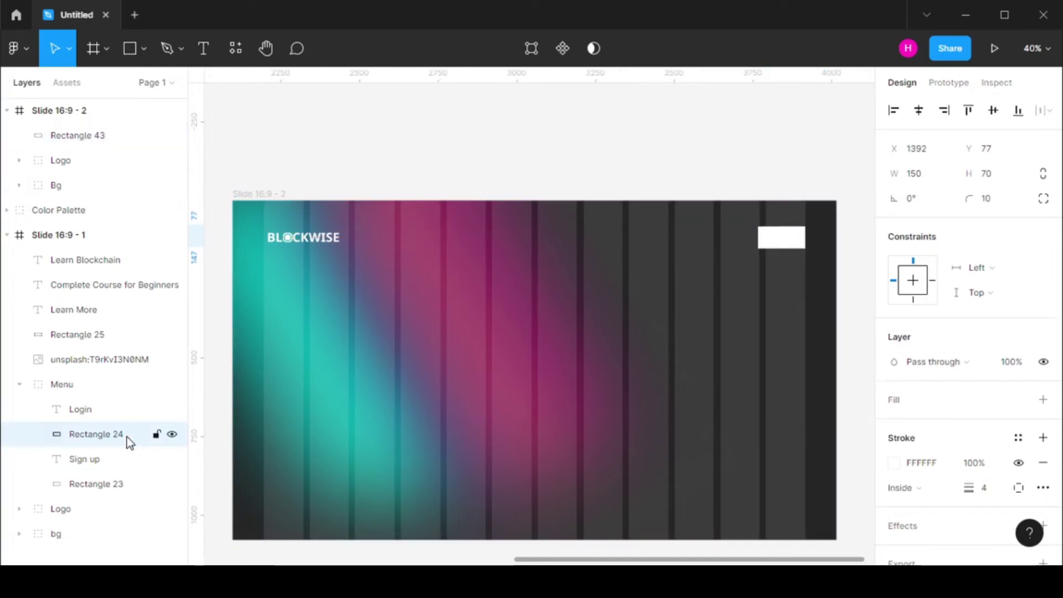
{"action": "left_click", "coordinate": [104, 142]}
{"action": "left_click", "coordinate": [990, 200]}
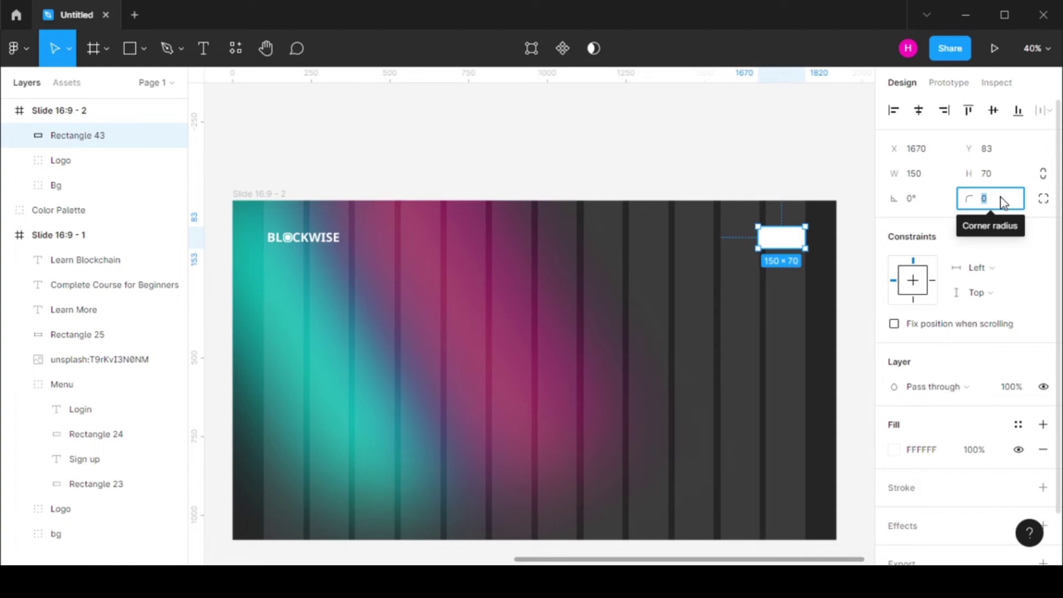
{"action": "type", "text": "1"}
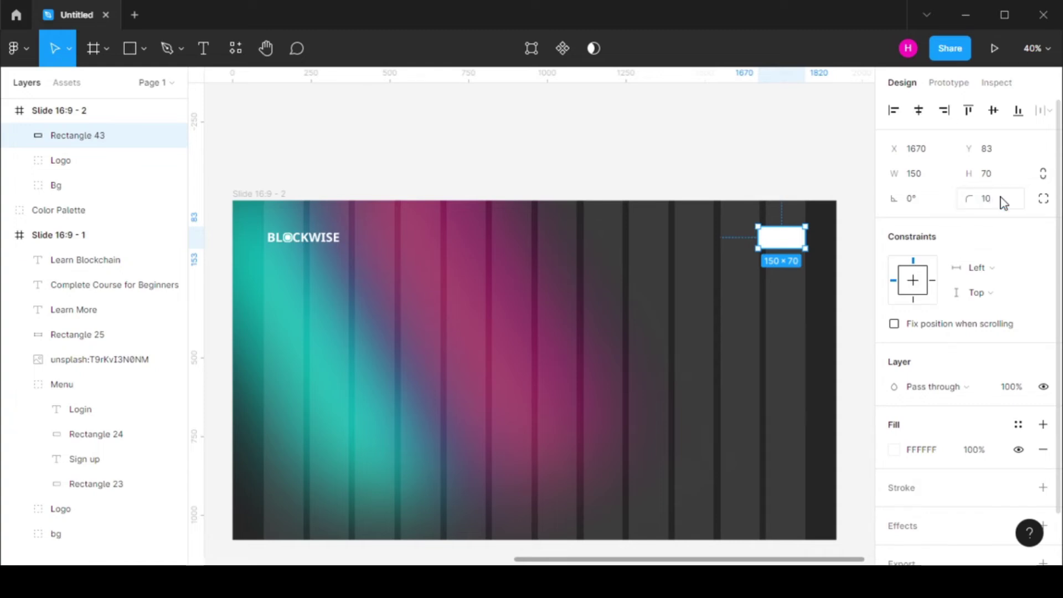
{"action": "left_click", "coordinate": [742, 161]}
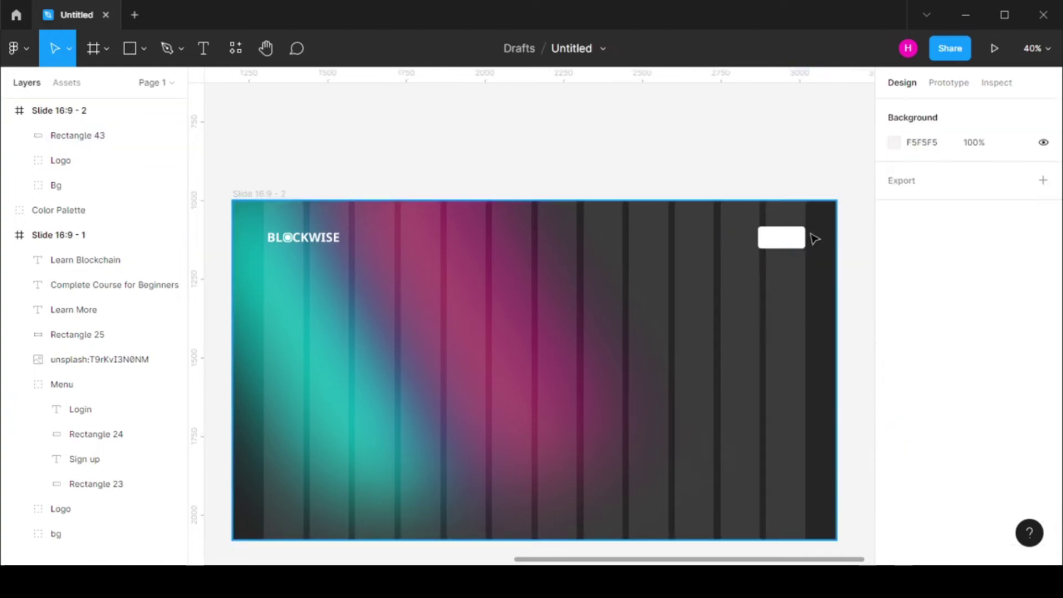
Step: Duplicate the white button rectangle and place the copy to its left at the same height, at about X 1472
{"action": "scroll", "coordinate": [819, 240], "scroll_direction": "up", "scroll_amount": 3}
{"action": "scroll", "coordinate": [822, 241], "scroll_direction": "up", "scroll_amount": 5}
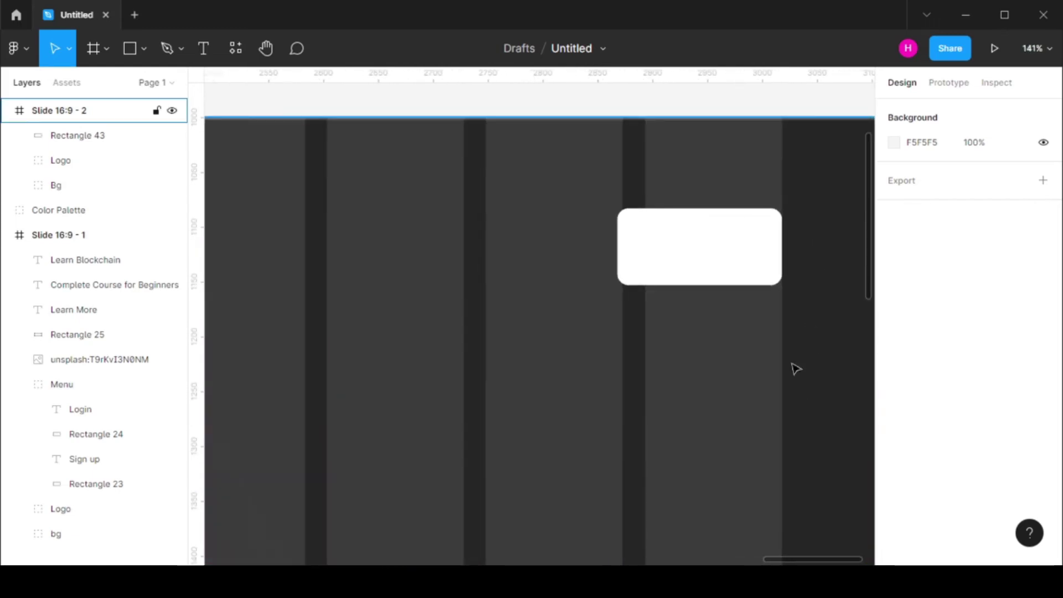
{"action": "mouse_move", "coordinate": [805, 559]}
{"action": "left_mouse_down"}
{"action": "mouse_move", "coordinate": [813, 559]}
{"action": "mouse_move", "coordinate": [799, 559]}
{"action": "left_mouse_up"}
{"action": "left_click", "coordinate": [759, 267]}
{"action": "key", "text": "ctrl+c"}
{"action": "key", "text": "ctrl+v"}
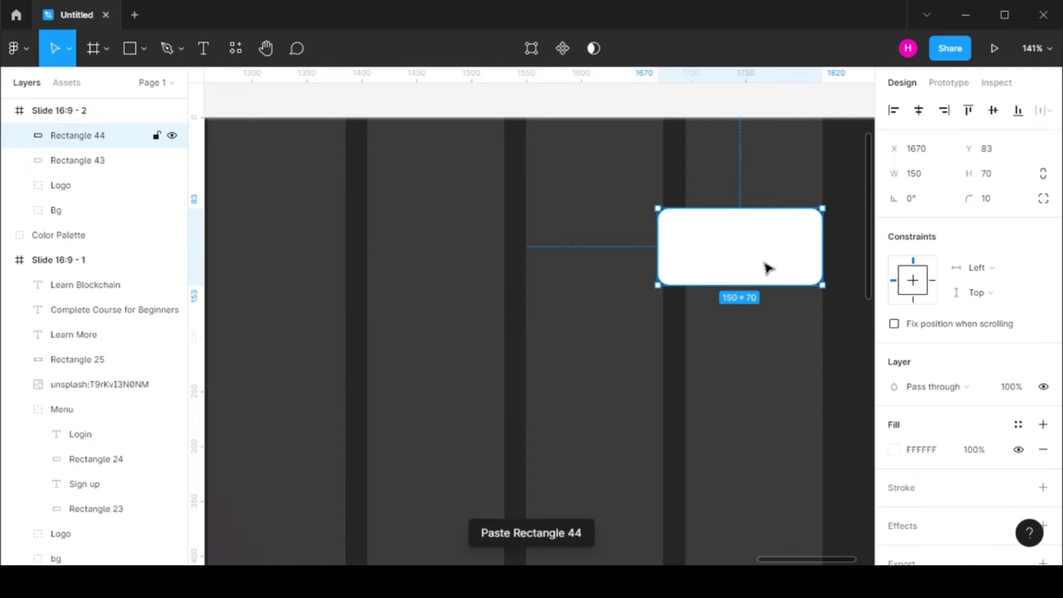
{"action": "left_click_drag", "start_coordinate": [759, 267], "coordinate": [551, 268]}
{"action": "key", "text": "Escape"}
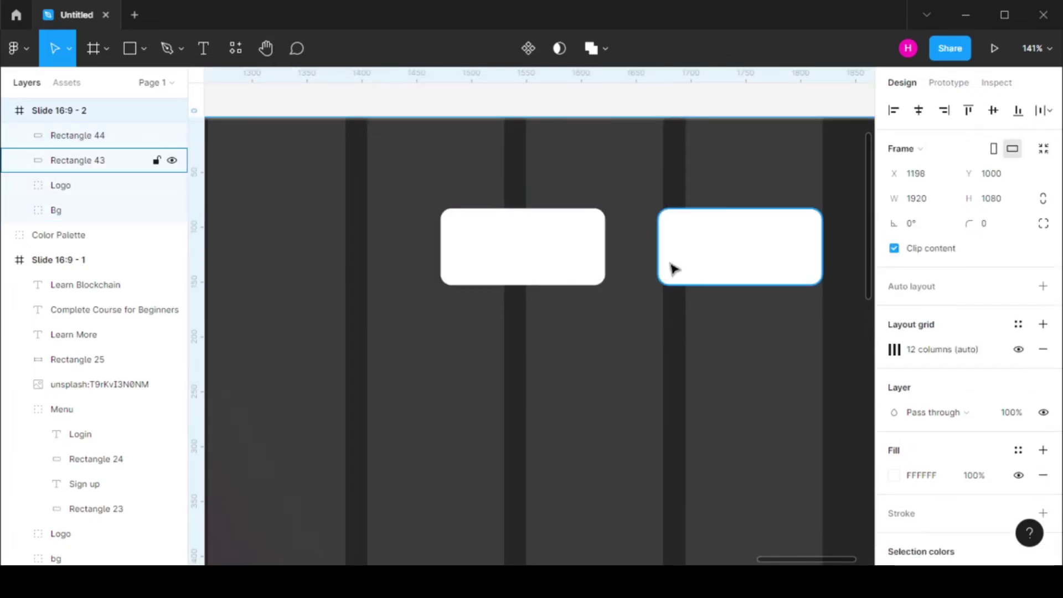
Step: Replace the left button rectangle's fill with an inside stroke coloured FFFFFF
{"action": "left_click", "coordinate": [576, 260]}
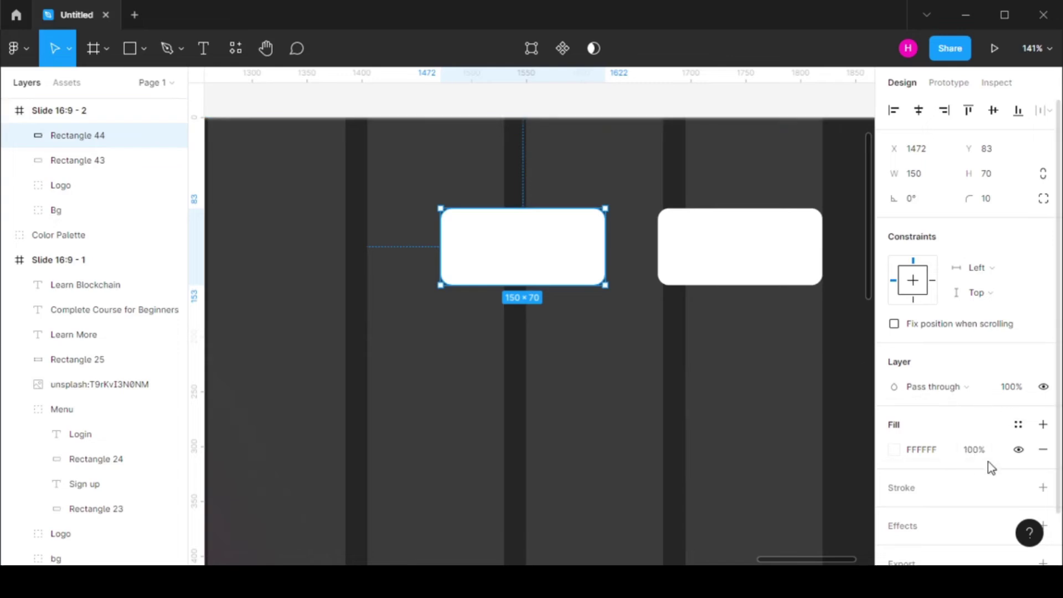
{"action": "left_click", "coordinate": [1044, 451]}
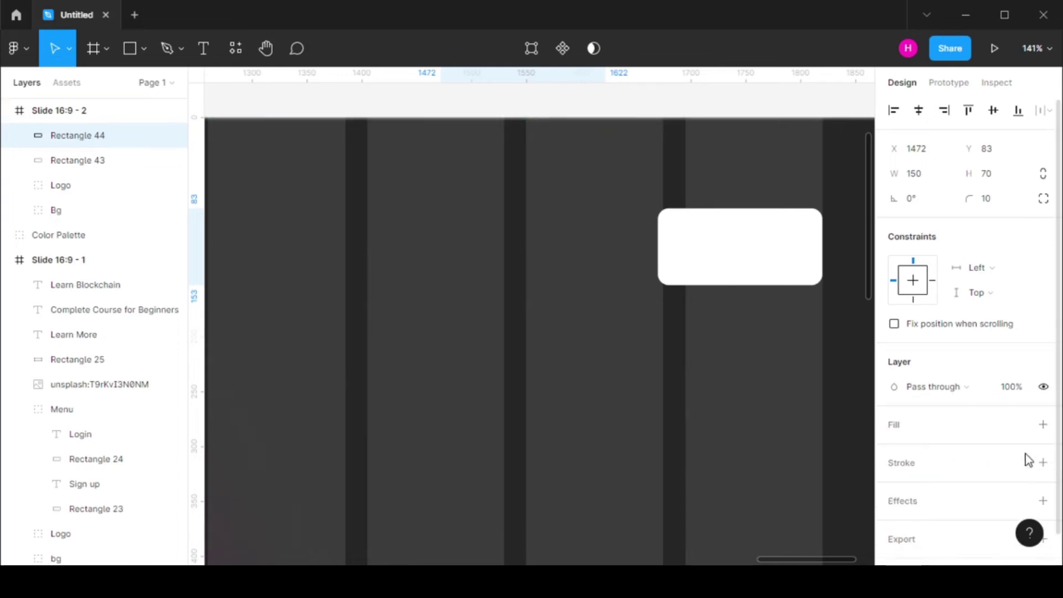
{"action": "left_click", "coordinate": [1043, 462]}
{"action": "left_click", "coordinate": [893, 488]}
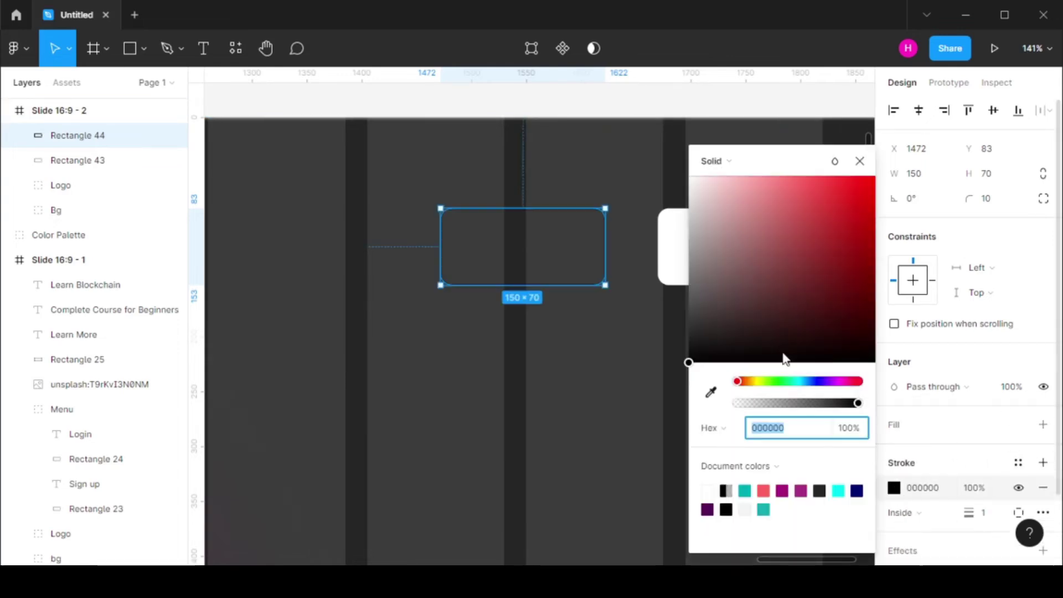
{"action": "left_click_drag", "start_coordinate": [759, 322], "coordinate": [651, 123]}
{"action": "left_click", "coordinate": [858, 161]}
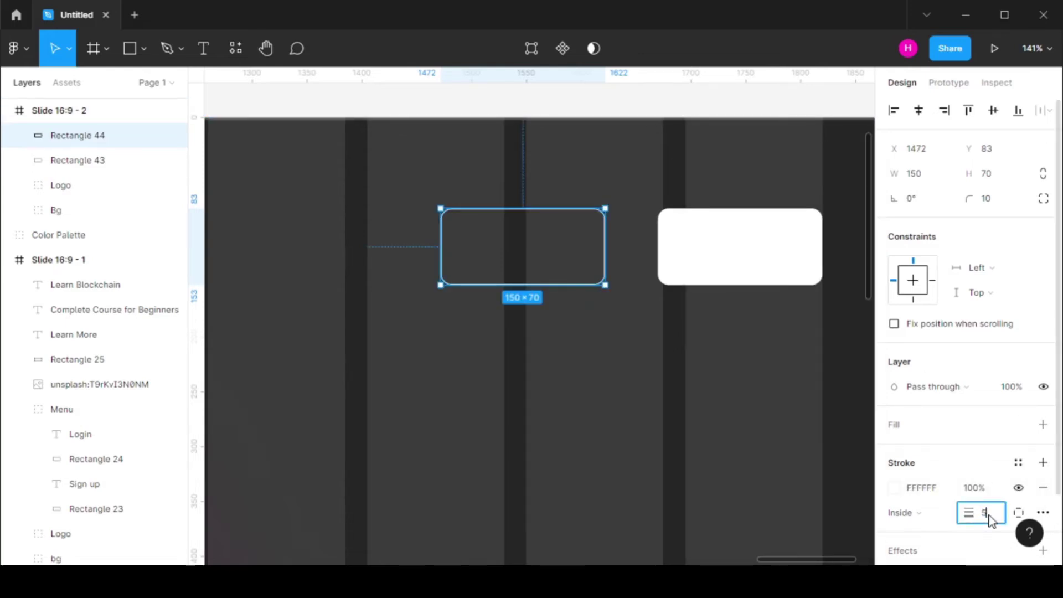
Step: Set the outlined button's stroke weight to 4 after trying 5
{"action": "key", "text": "Return"}
{"action": "key", "text": "Escape"}
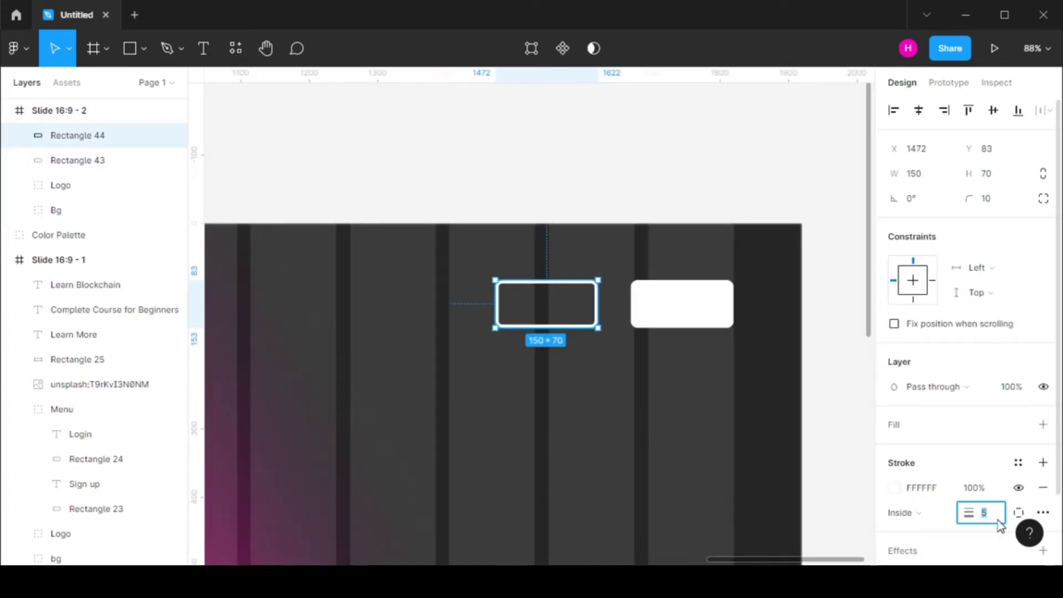
{"action": "type", "text": "4"}
{"action": "key", "text": "Return"}
{"action": "key", "text": "Escape"}
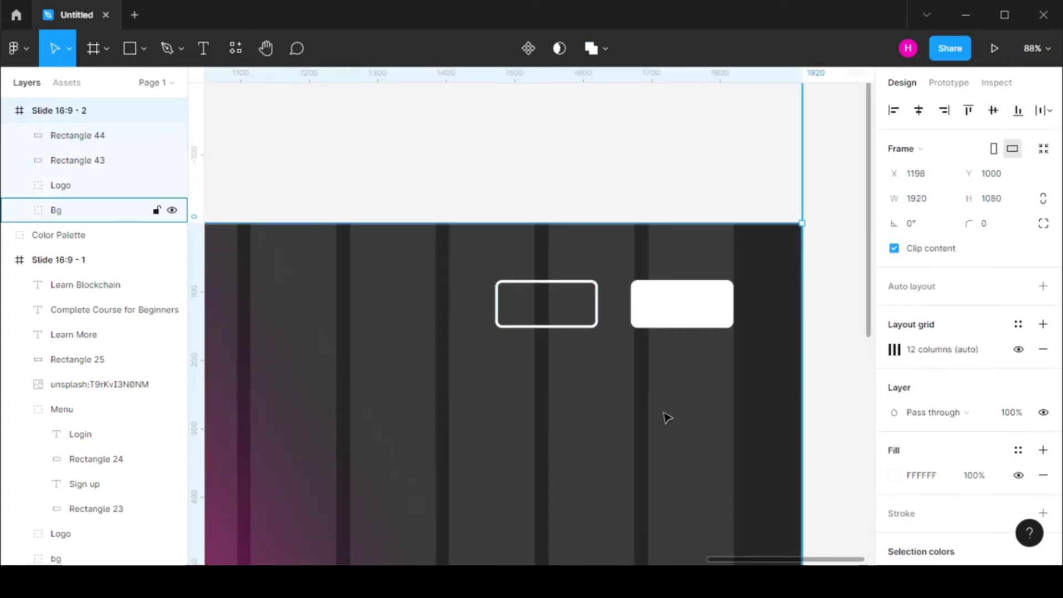
Step: Add the text "Sign up" on the slide below the two buttons
{"action": "left_click", "coordinate": [203, 50]}
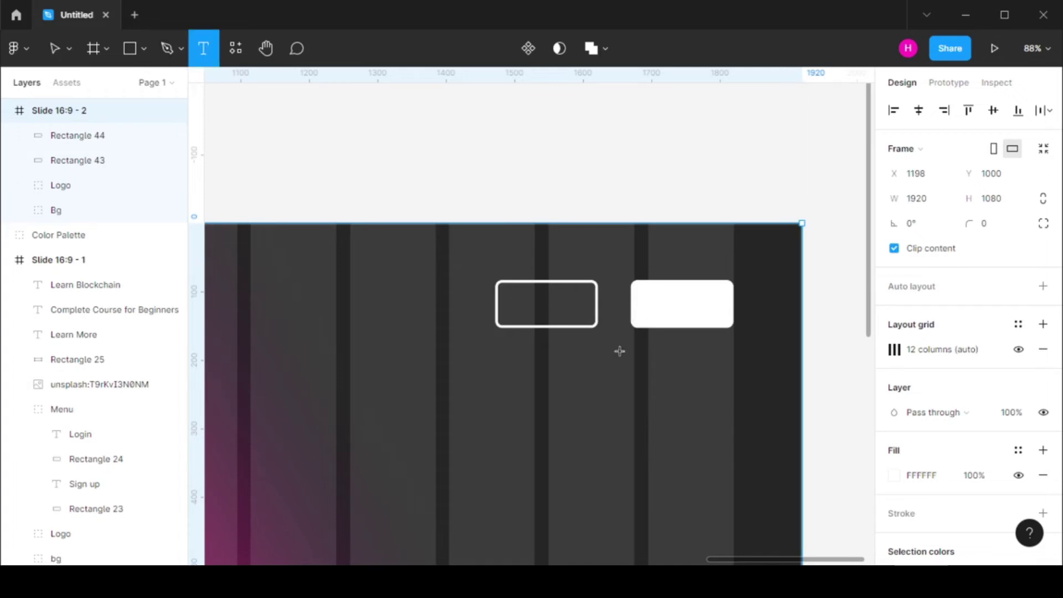
{"action": "left_click", "coordinate": [576, 376]}
{"action": "type", "text": "Sign"}
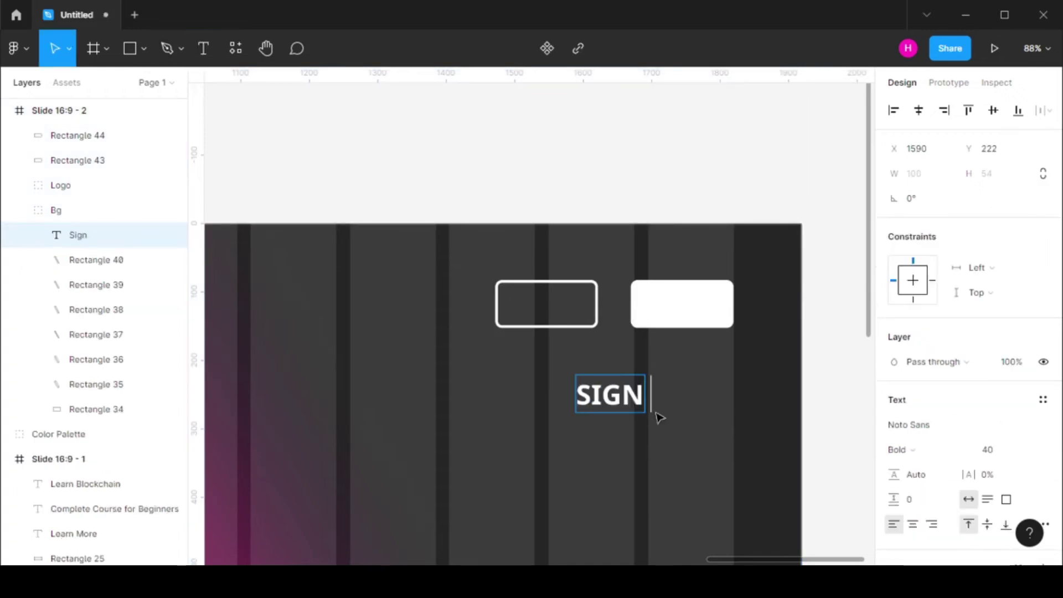
{"action": "type", "text": " up"}
{"action": "key", "text": "Escape"}
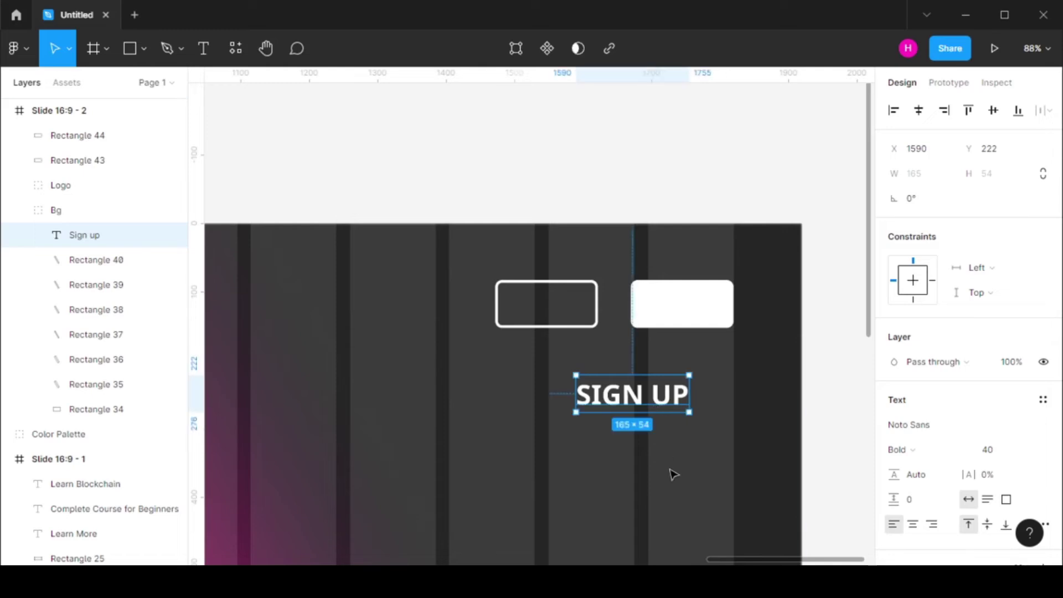
Step: Set the Sign up text to as-typed letter case, font size 24 and Regular weight
{"action": "scroll", "coordinate": [941, 474], "scroll_direction": "down", "scroll_amount": 4}
{"action": "left_click", "coordinate": [1043, 324]}
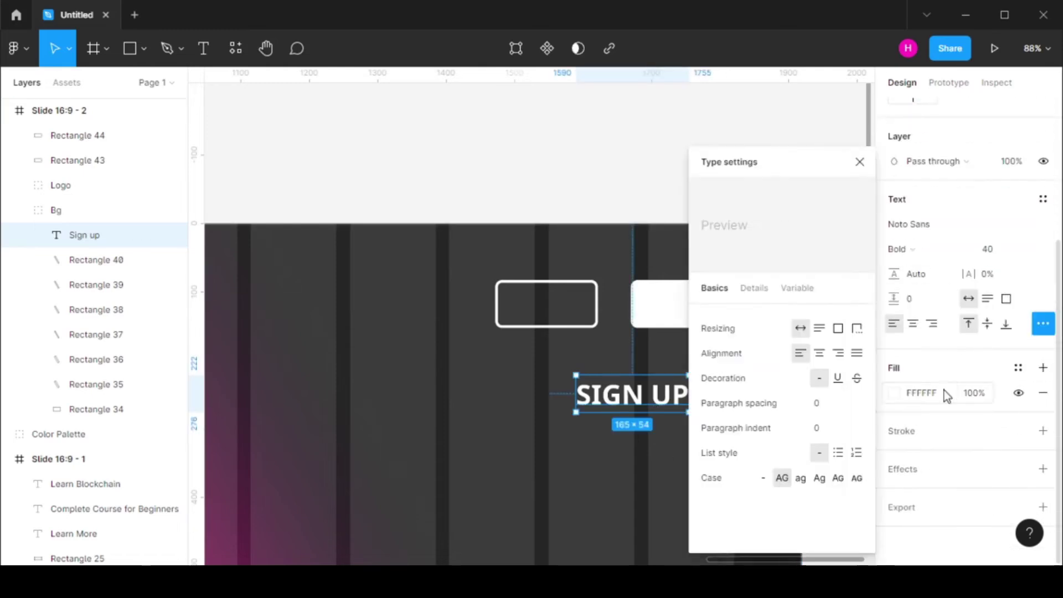
{"action": "left_click", "coordinate": [764, 478]}
{"action": "left_click", "coordinate": [859, 161]}
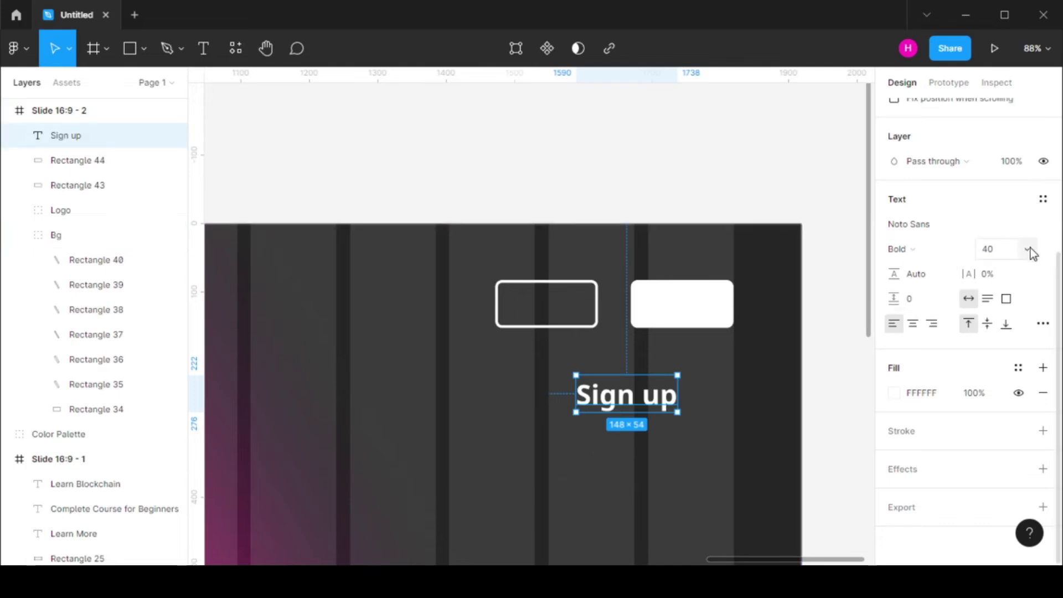
{"action": "left_click", "coordinate": [1029, 248]}
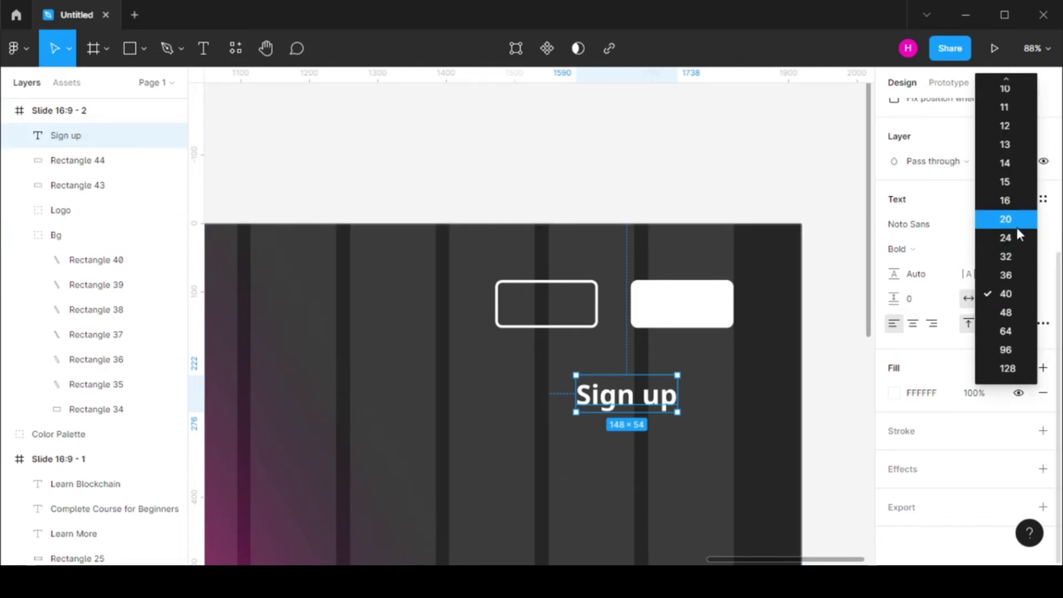
{"action": "left_click", "coordinate": [1018, 238]}
{"action": "left_click", "coordinate": [966, 251]}
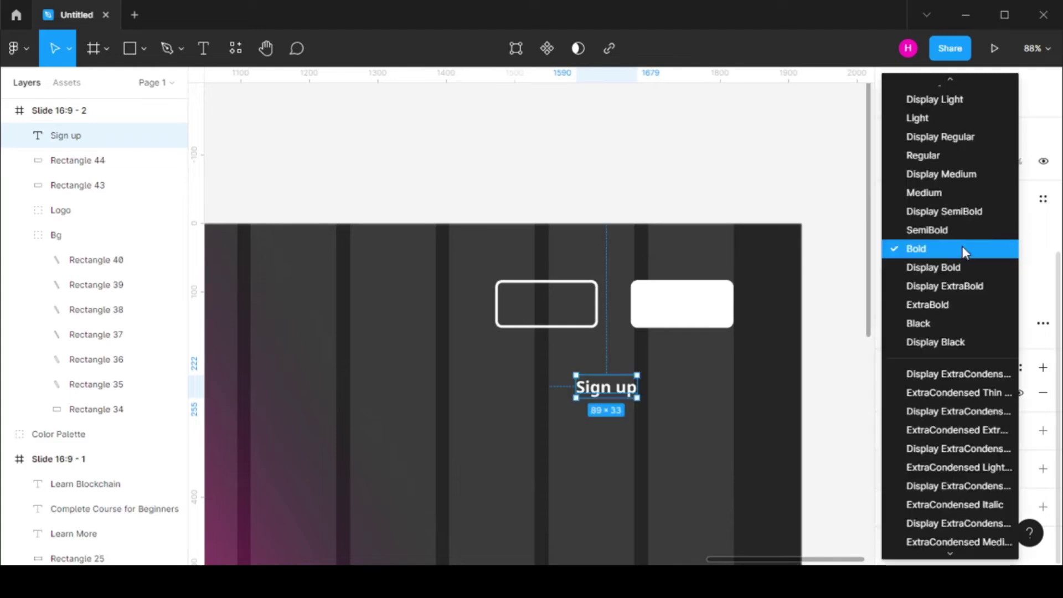
{"action": "left_click", "coordinate": [942, 160]}
Step: Centre the Sign up text in the white button and colour it with the slide's dark grey, 252525
{"action": "left_click_drag", "start_coordinate": [607, 390], "coordinate": [684, 316]}
{"action": "left_click", "coordinate": [894, 393]}
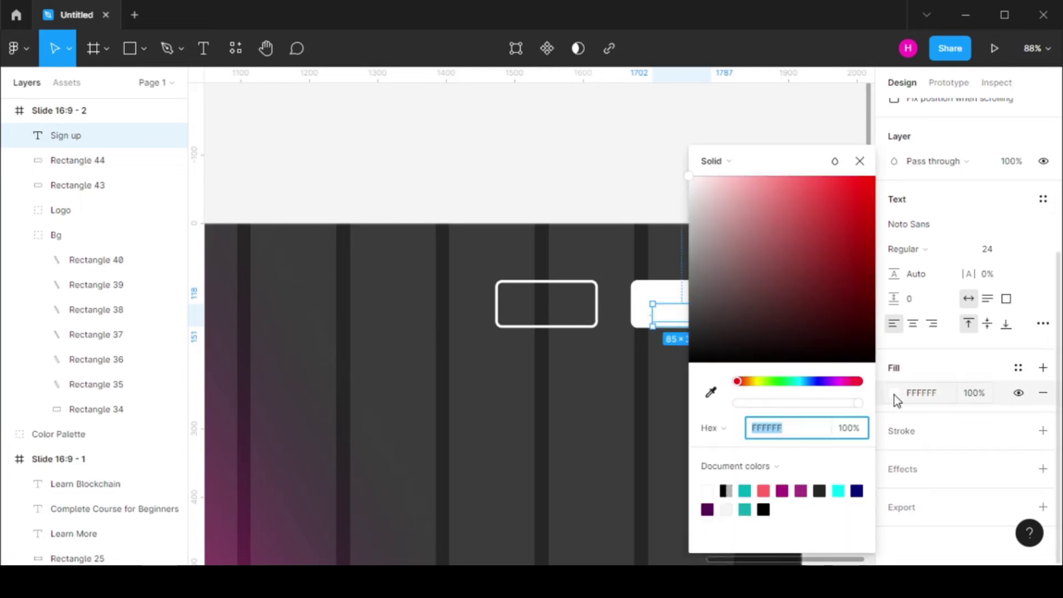
{"action": "left_click", "coordinate": [711, 392]}
{"action": "left_click", "coordinate": [650, 427]}
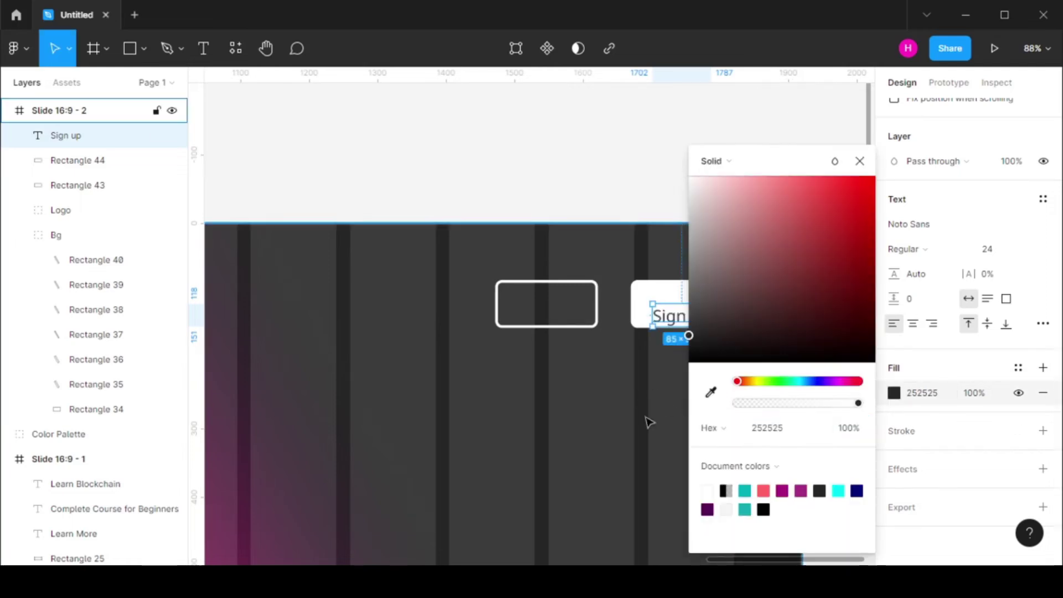
{"action": "left_click", "coordinate": [860, 160]}
{"action": "left_click_drag", "start_coordinate": [686, 323], "coordinate": [686, 313]}
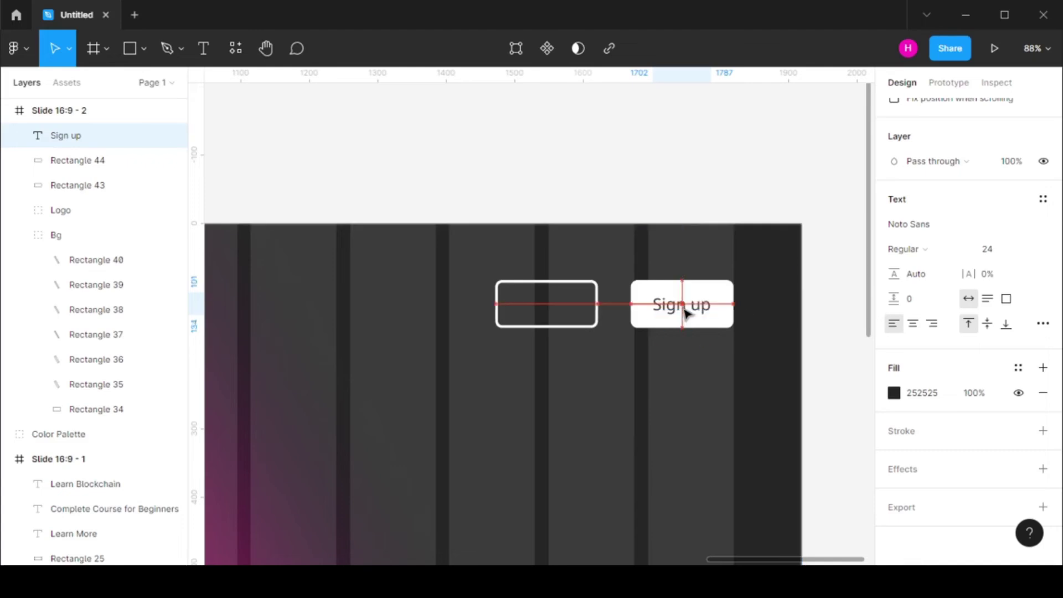
{"action": "left_click", "coordinate": [687, 209]}
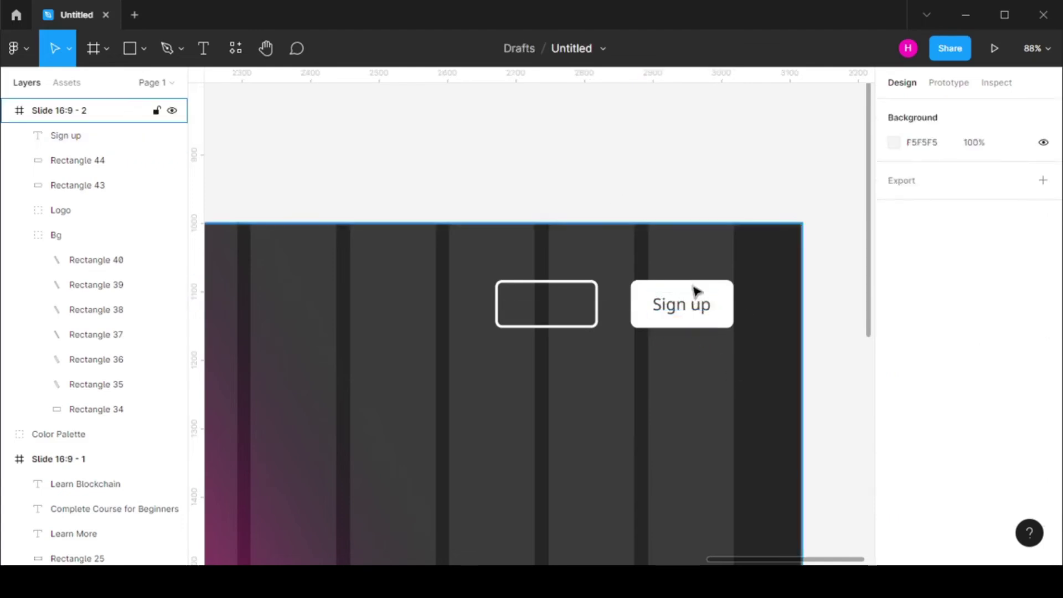
Step: Copy the Sign up text to the centre of the outlined button and set the copy's fill to FFFFFF
{"action": "left_click", "coordinate": [695, 308]}
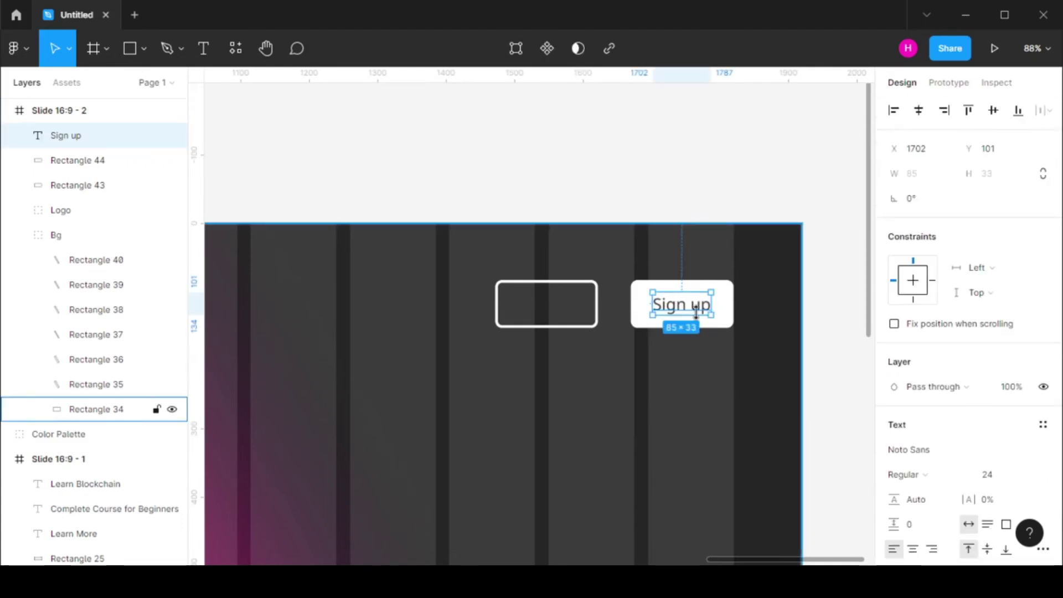
{"action": "key", "text": "ctrl+v"}
{"action": "left_click_drag", "start_coordinate": [696, 309], "coordinate": [564, 311]}
{"action": "scroll", "coordinate": [919, 444], "scroll_direction": "down", "scroll_amount": 3}
{"action": "left_click", "coordinate": [893, 462]}
{"action": "type", "text": "FFFFFF"}
{"action": "key", "text": "Return"}
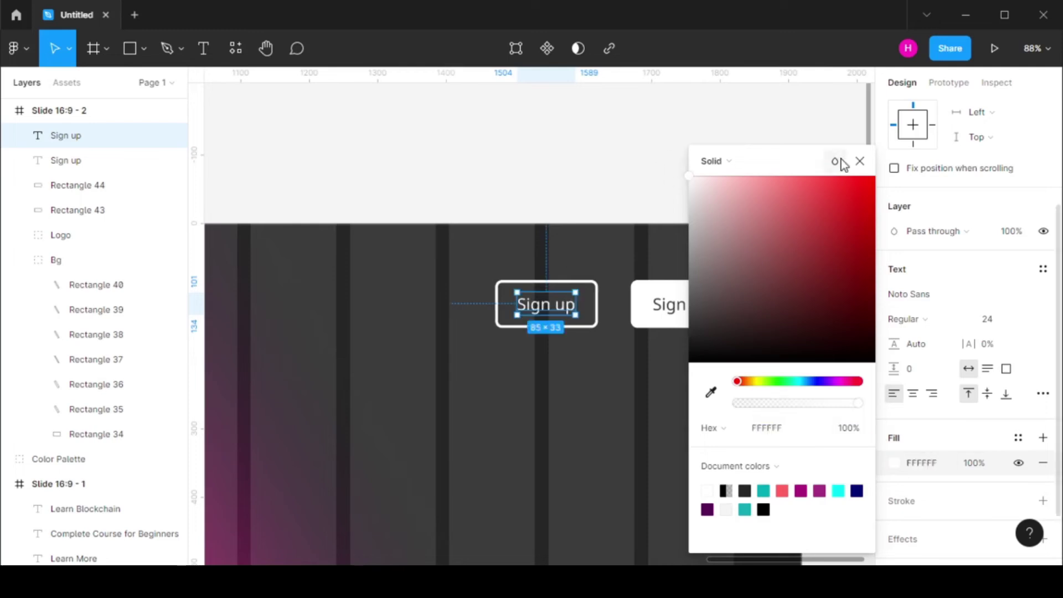
Step: Change the copied text in the outlined button to "Login" and centre it again within that button
{"action": "left_click", "coordinate": [859, 161]}
{"action": "key", "text": "Return"}
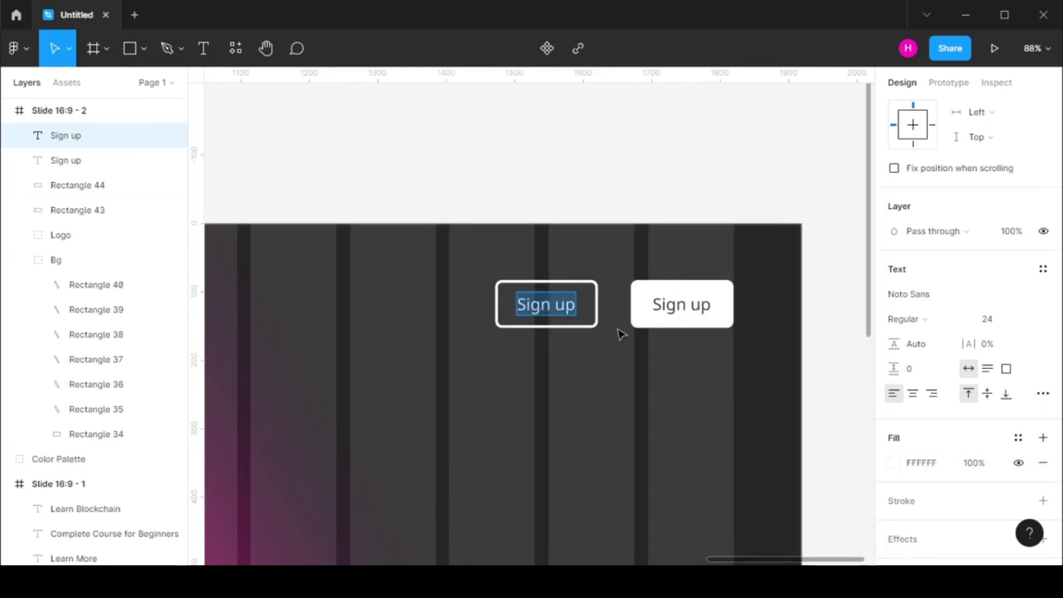
{"action": "type", "text": "Login"}
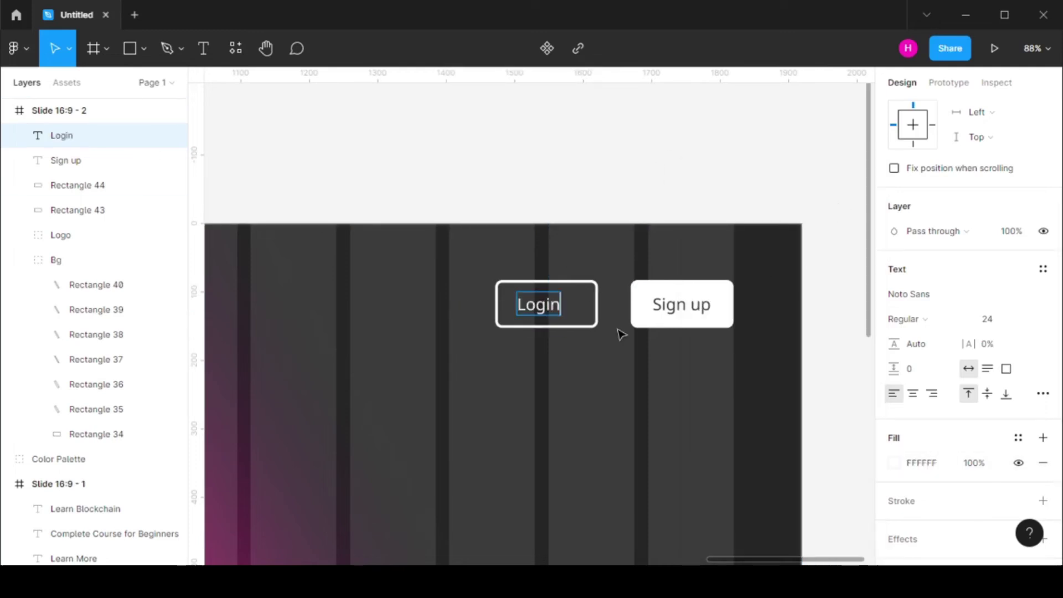
{"action": "key", "text": "Escape"}
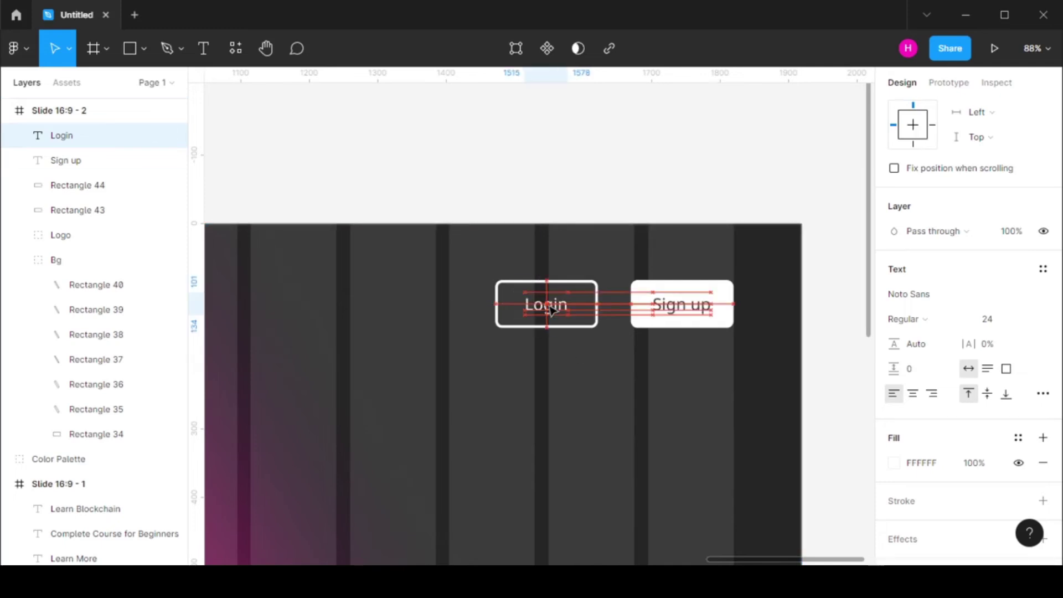
{"action": "key", "text": "Escape"}
Step: Group the Login and Sign up texts with their two button rectangles and name the group Menu
{"action": "scroll", "coordinate": [629, 431], "scroll_direction": "down", "scroll_amount": 5}
{"action": "scroll", "coordinate": [630, 435], "scroll_direction": "down", "scroll_amount": 1}
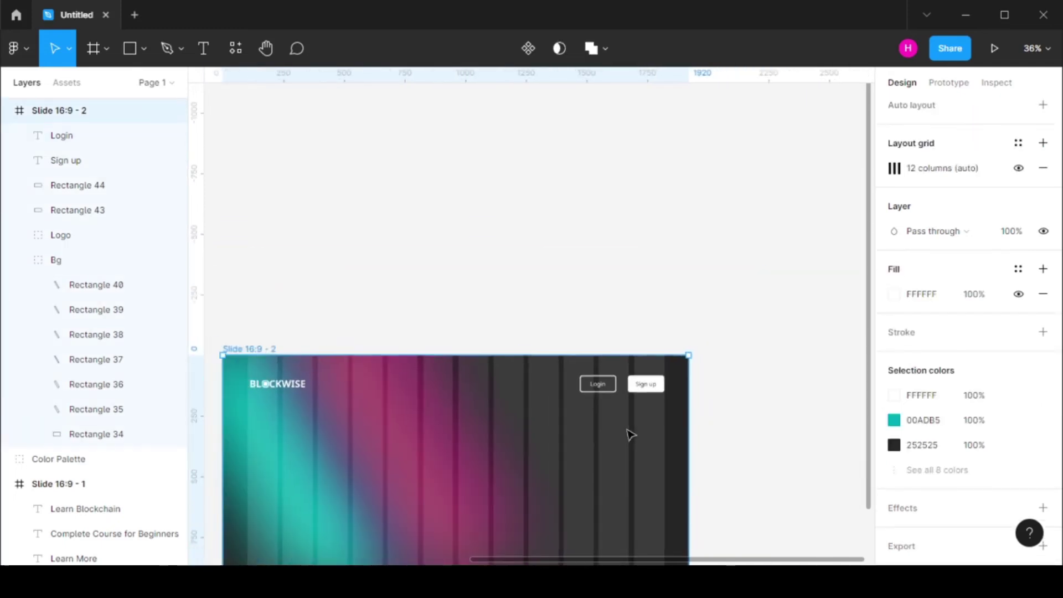
{"action": "scroll", "coordinate": [459, 449], "scroll_direction": "up", "scroll_amount": 1}
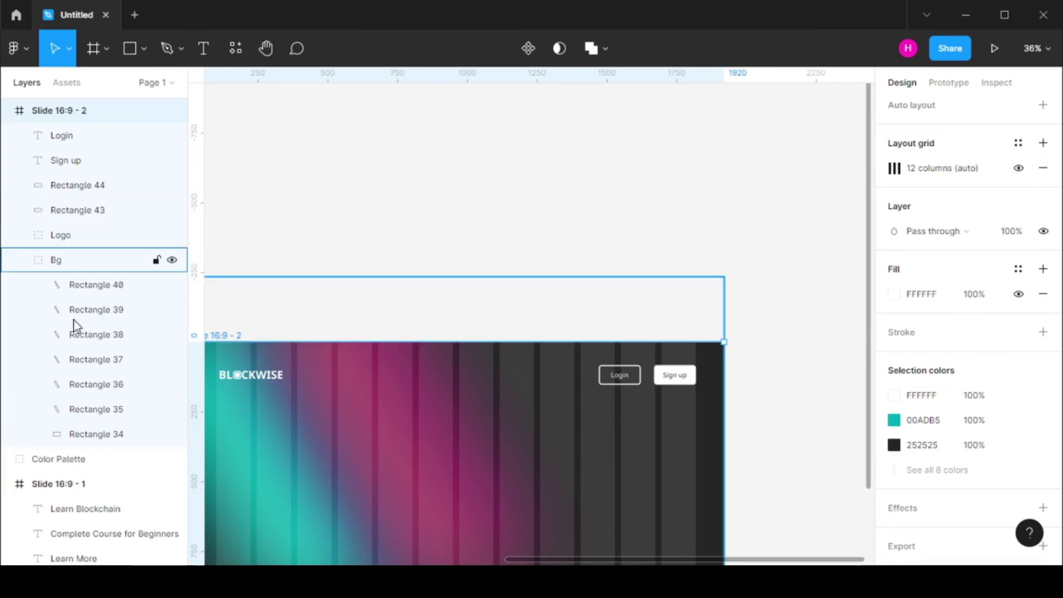
{"action": "left_click", "coordinate": [84, 136]}
{"action": "left_click", "coordinate": [97, 210], "text": "shift"}
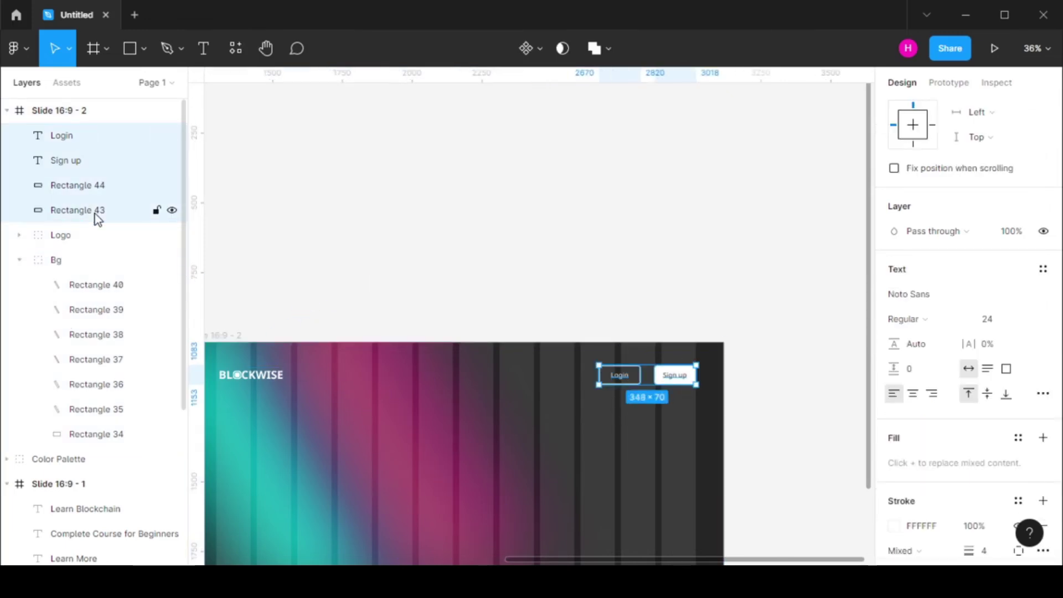
{"action": "key", "text": "ctrl+g"}
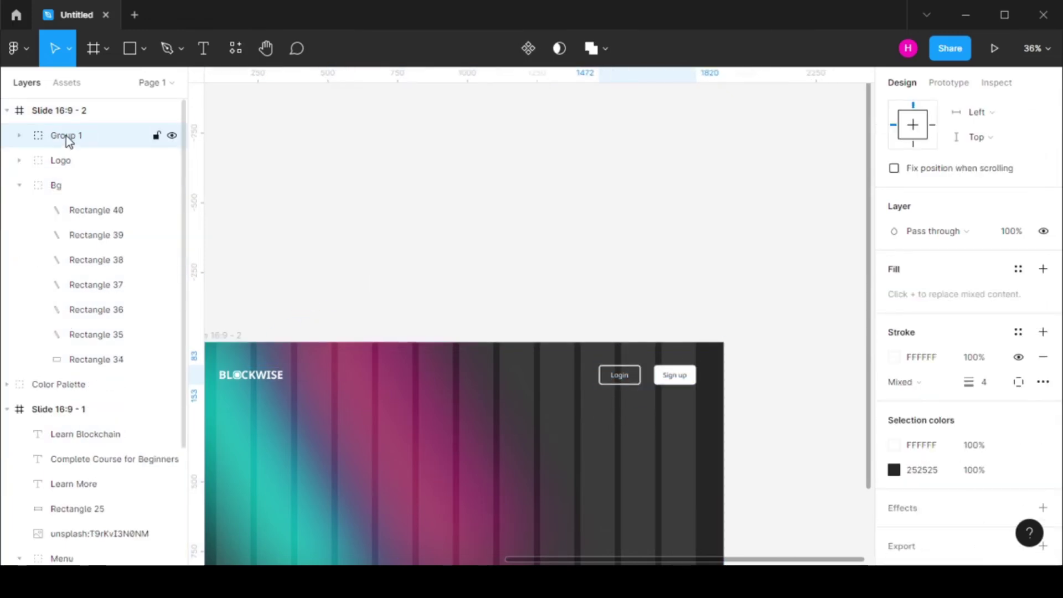
{"action": "double_click", "coordinate": [65, 135]}
{"action": "key", "text": "Return"}
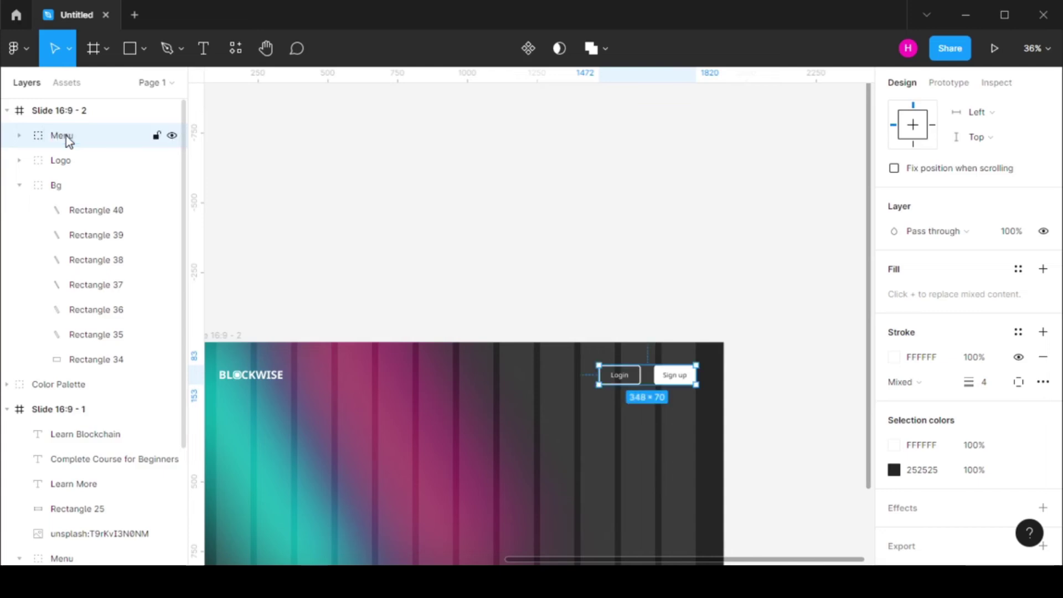
{"action": "left_click", "coordinate": [20, 186]}
{"action": "left_click", "coordinate": [365, 228]}
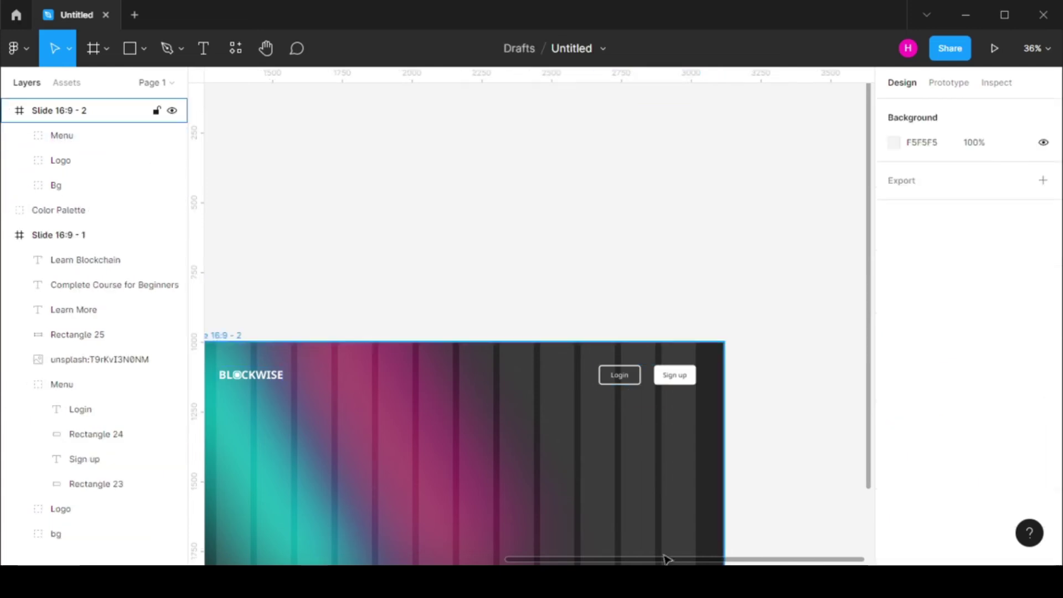
Step: Collapse the layers of Slide 16:9 - 1 and hide the 12-column layout grid of Slide 16:9 - 2
{"action": "left_click_drag", "start_coordinate": [612, 559], "coordinate": [291, 561]}
{"action": "scroll", "coordinate": [390, 460], "scroll_direction": "down", "scroll_amount": 3}
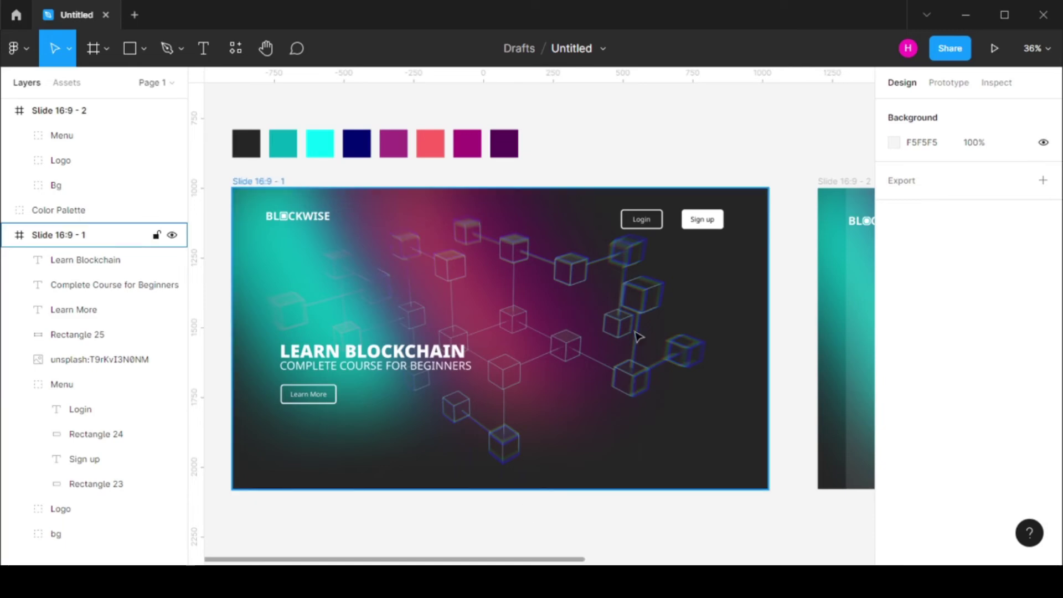
{"action": "left_click_drag", "start_coordinate": [523, 561], "coordinate": [837, 563]}
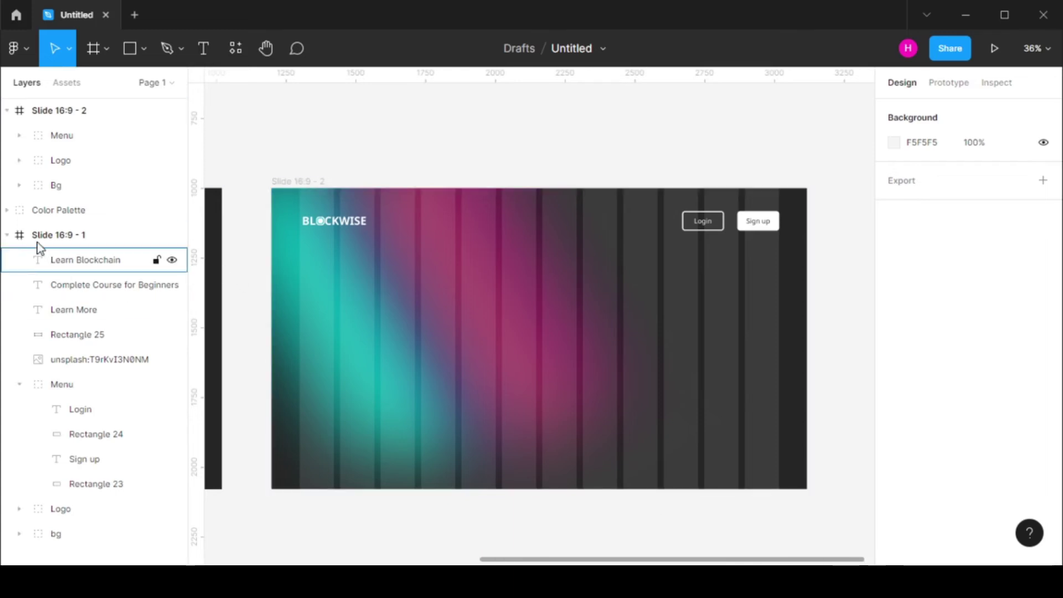
{"action": "left_click", "coordinate": [8, 236]}
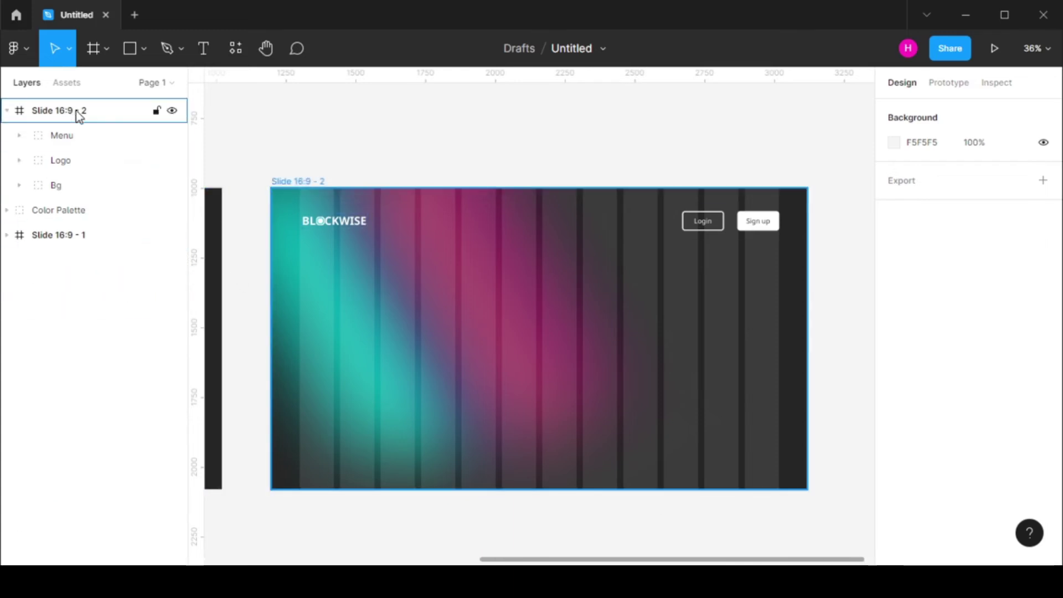
{"action": "left_click", "coordinate": [166, 113]}
{"action": "left_click", "coordinate": [1017, 349]}
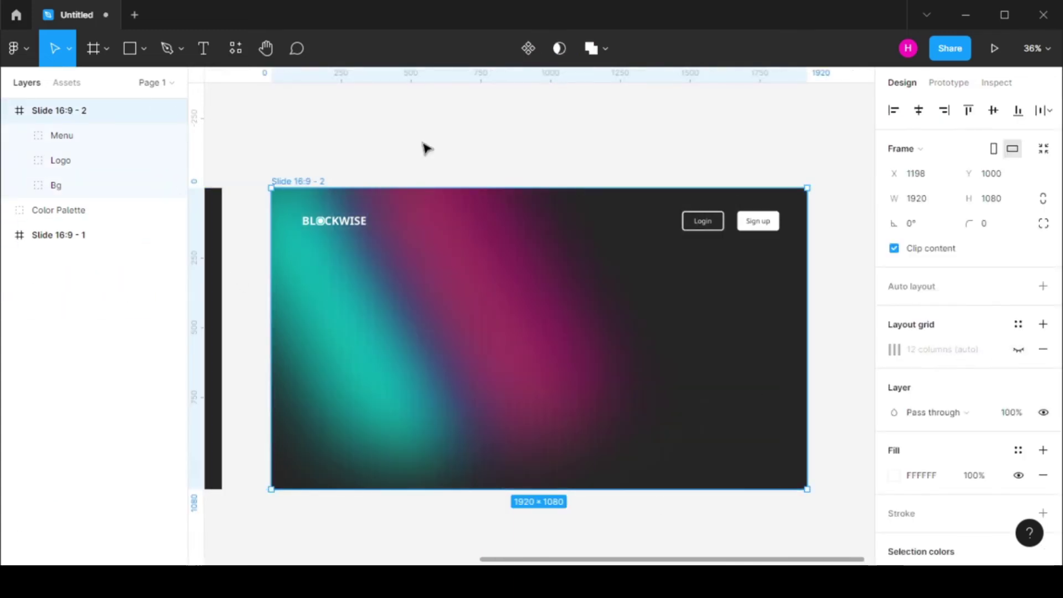
{"action": "left_click", "coordinate": [477, 130]}
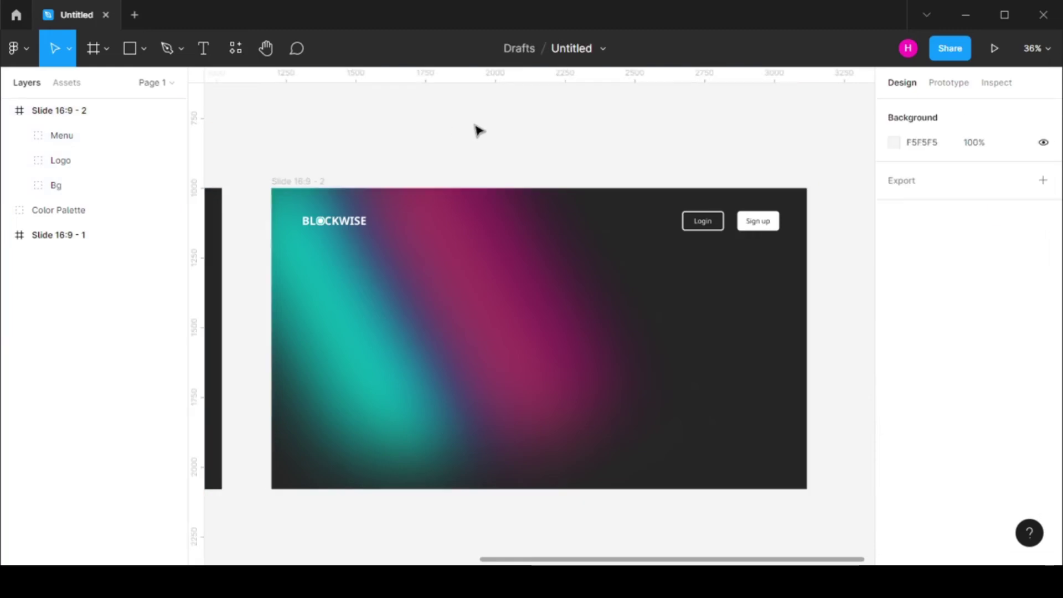
Step: Run the Unsplash plugin and search its photos for "blockchain"
{"action": "left_click", "coordinate": [232, 48]}
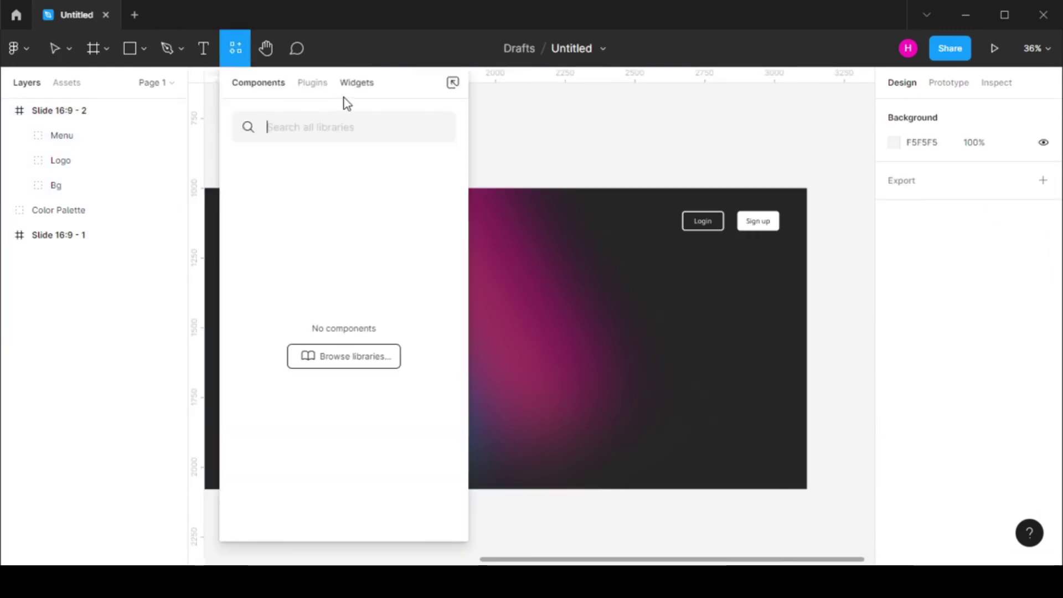
{"action": "left_click", "coordinate": [319, 86]}
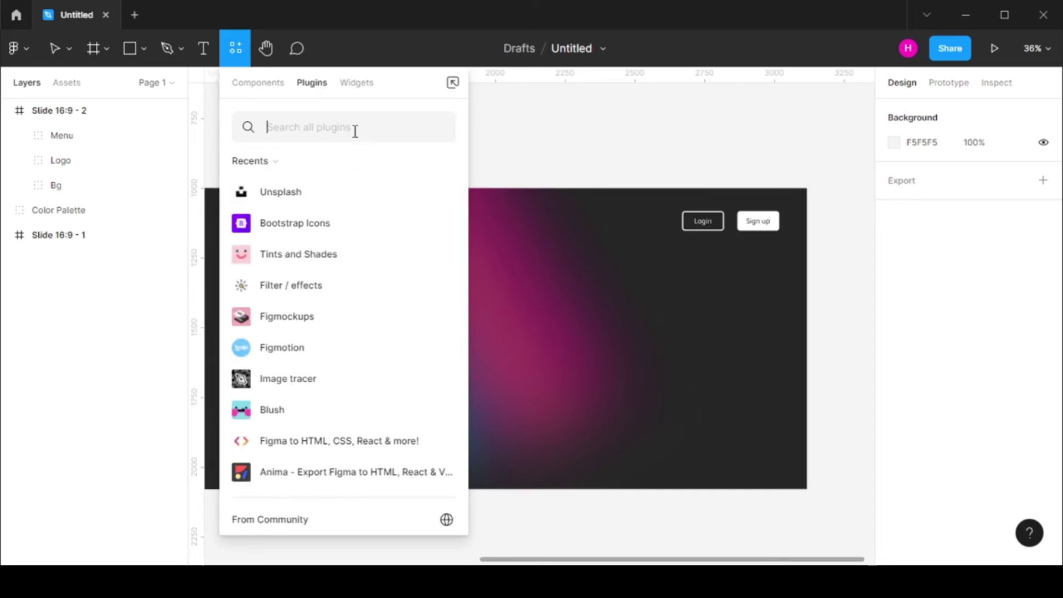
{"action": "type", "text": "un"}
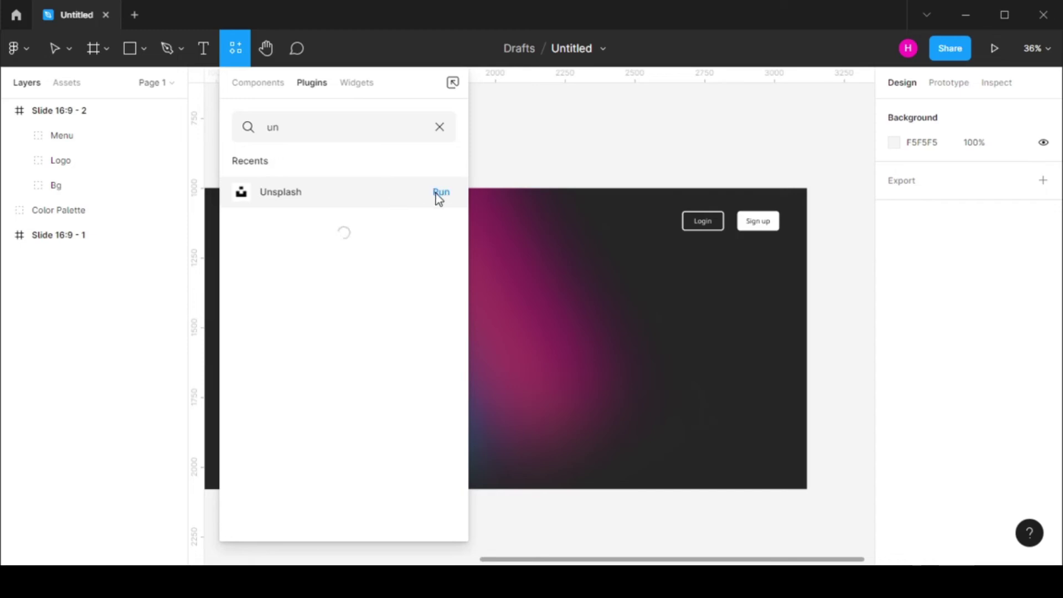
{"action": "left_click", "coordinate": [436, 194]}
{"action": "left_click", "coordinate": [881, 162]}
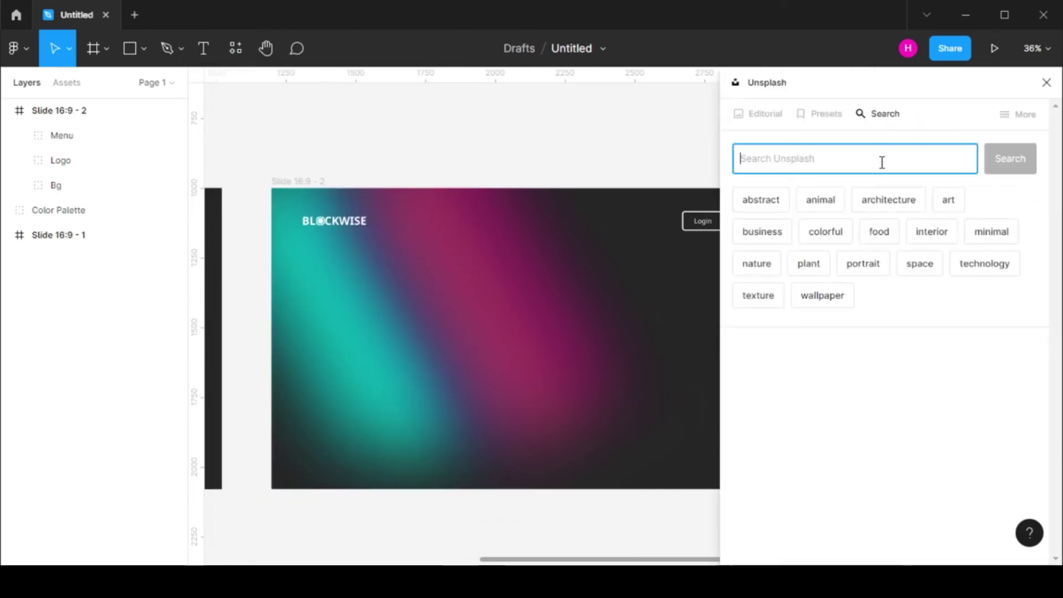
{"action": "type", "text": "b"}
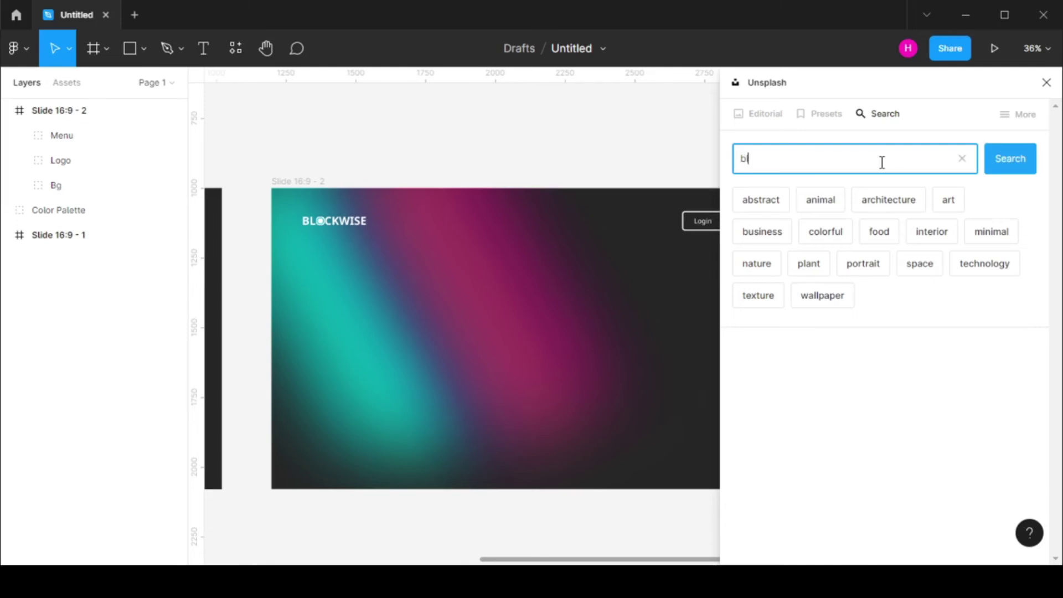
{"action": "type", "text": "lockchain"}
{"action": "key", "text": "Return"}
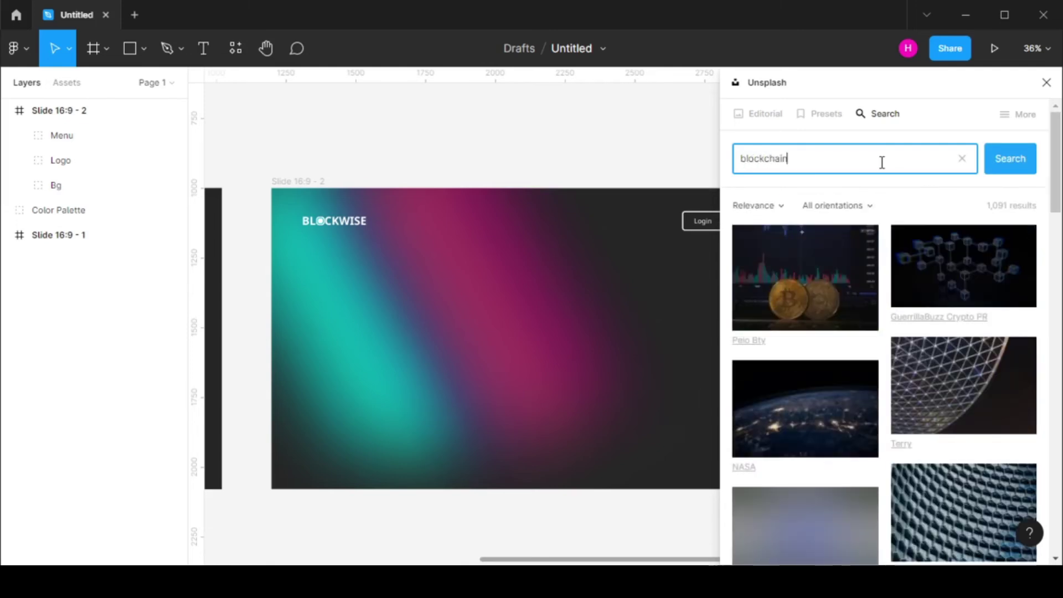
Step: Insert the Unsplash photo of connected cubes on black and align it exactly over Slide 16:9 - 2
{"action": "left_click", "coordinate": [981, 259]}
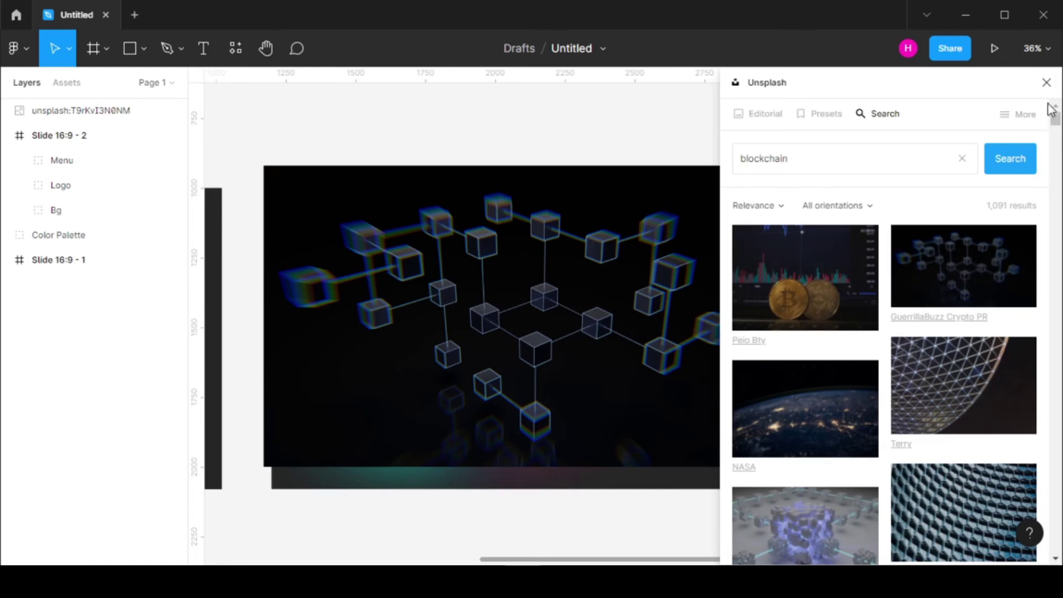
{"action": "left_click", "coordinate": [1046, 82]}
{"action": "mouse_move", "coordinate": [602, 341]}
{"action": "left_mouse_down"}
{"action": "mouse_move", "coordinate": [616, 360]}
{"action": "mouse_move", "coordinate": [602, 342]}
{"action": "left_mouse_up"}
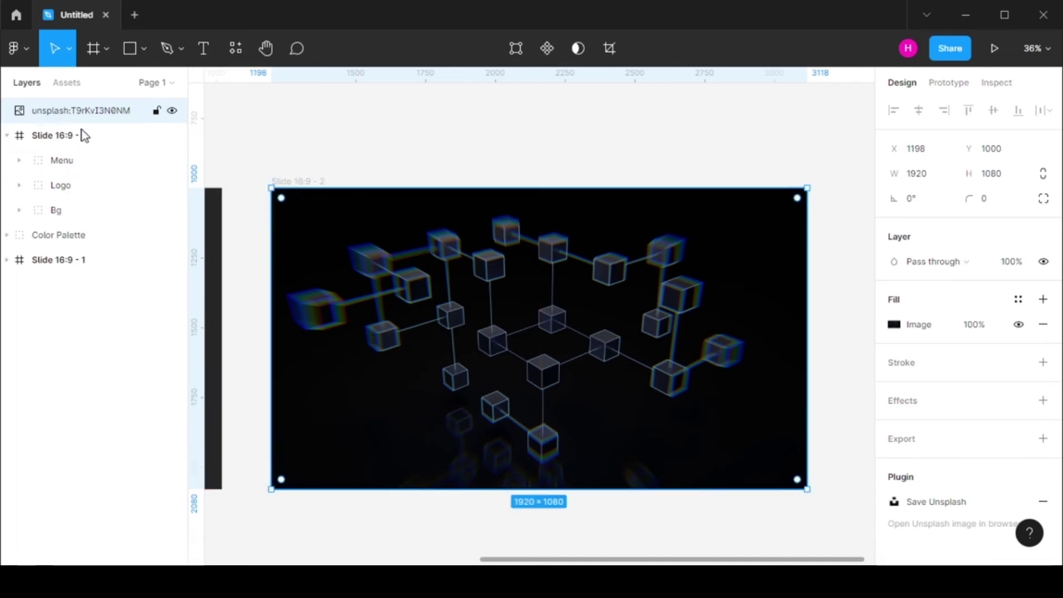
Step: Place the cube photo's layer inside Slide 16:9 - 2 between Logo and Bg, and set its blend mode to Lighten
{"action": "left_click_drag", "start_coordinate": [82, 133], "coordinate": [81, 199]}
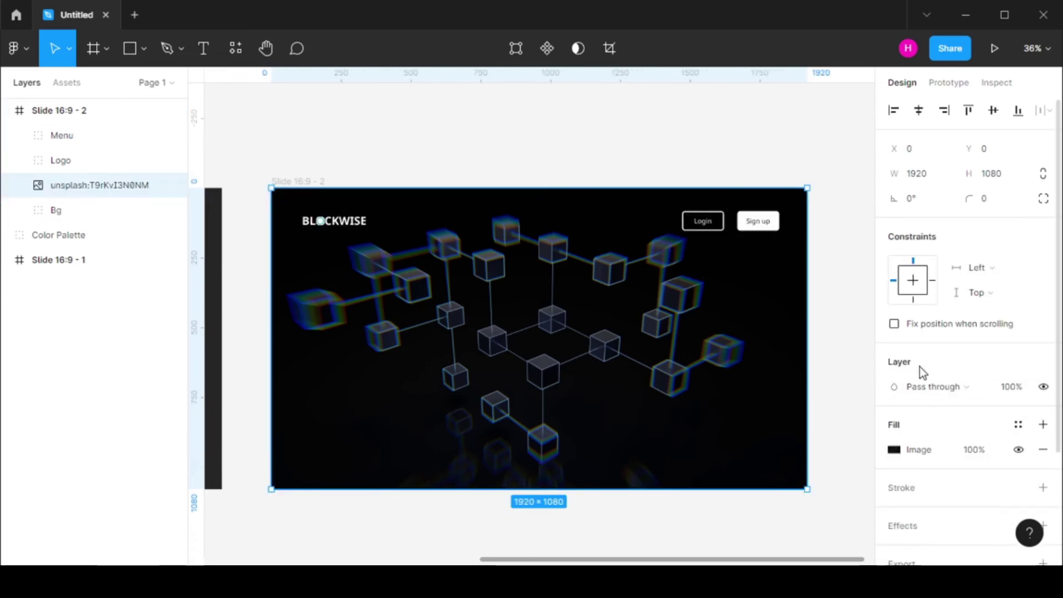
{"action": "left_click", "coordinate": [937, 391]}
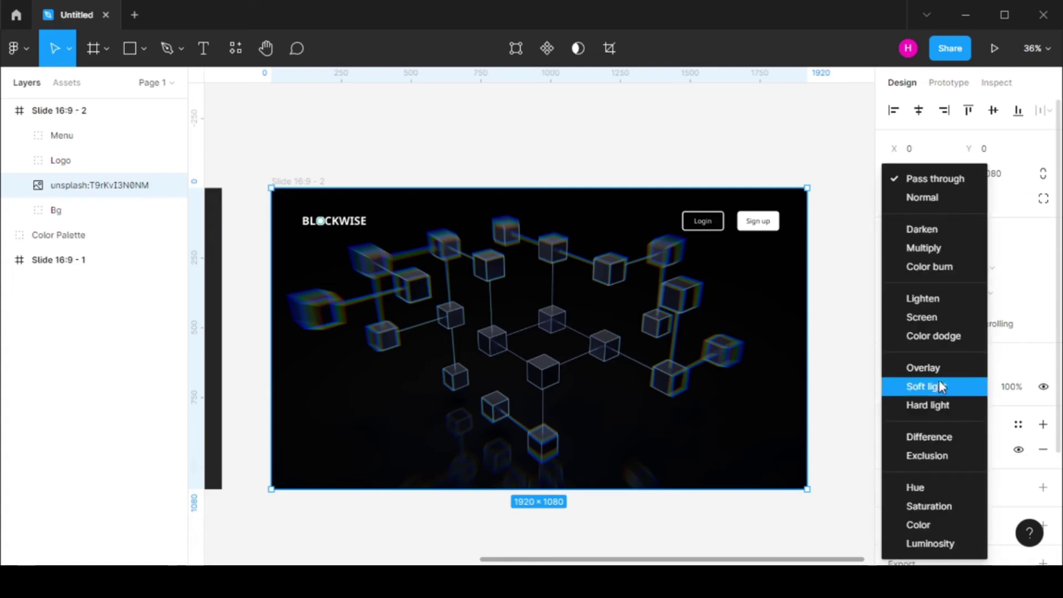
{"action": "left_click", "coordinate": [933, 303]}
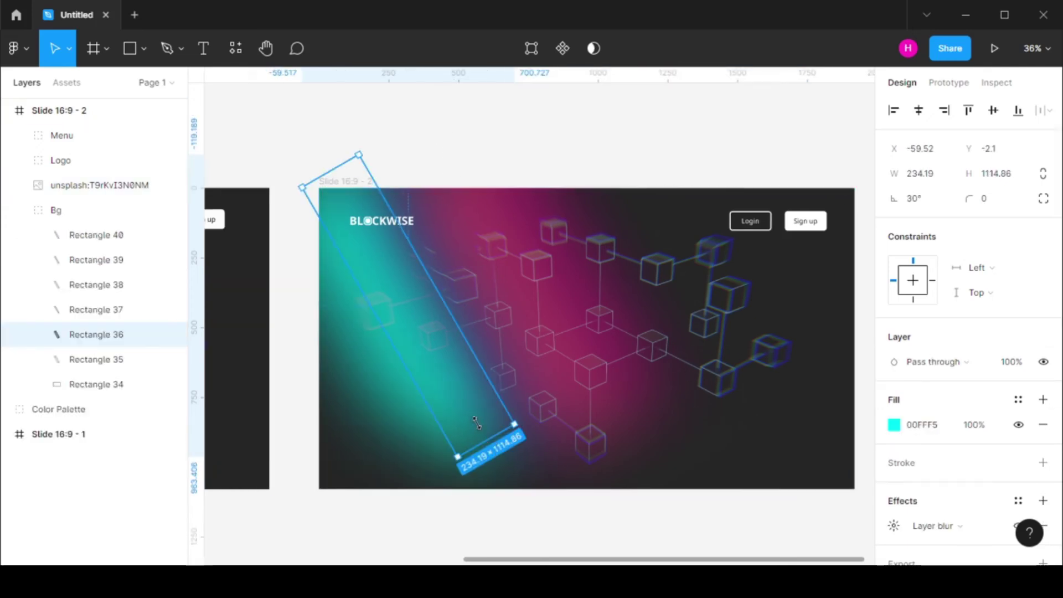
Step: Narrow the blurred 00FFF5 cyan bar (Rectangle 36) in the background to a width of about 216
{"action": "left_click_drag", "start_coordinate": [486, 440], "coordinate": [476, 423]}
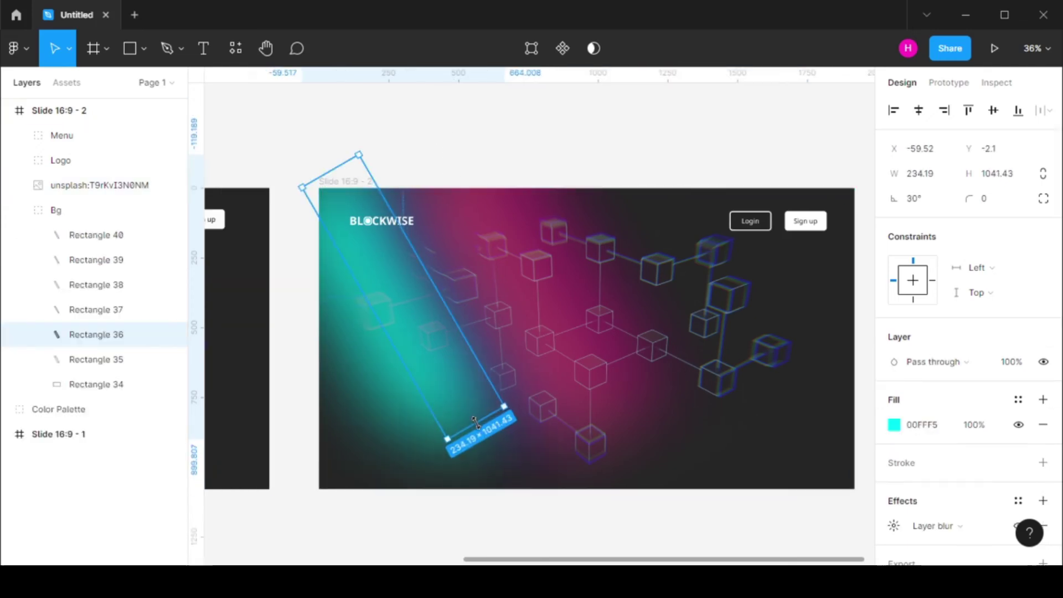
{"action": "left_click_drag", "start_coordinate": [386, 339], "coordinate": [390, 329]}
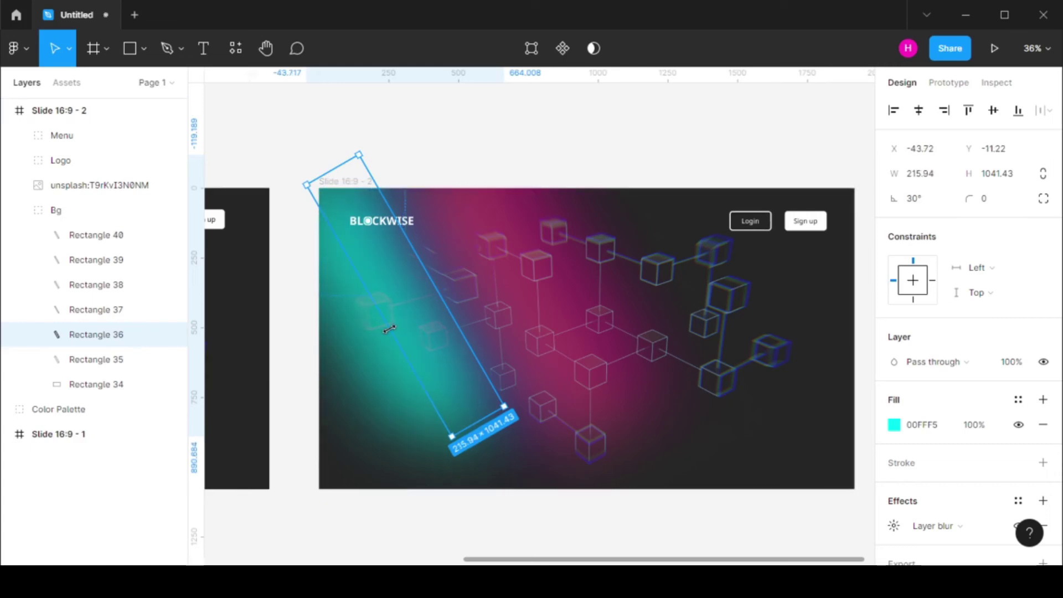
{"action": "left_click", "coordinate": [517, 128]}
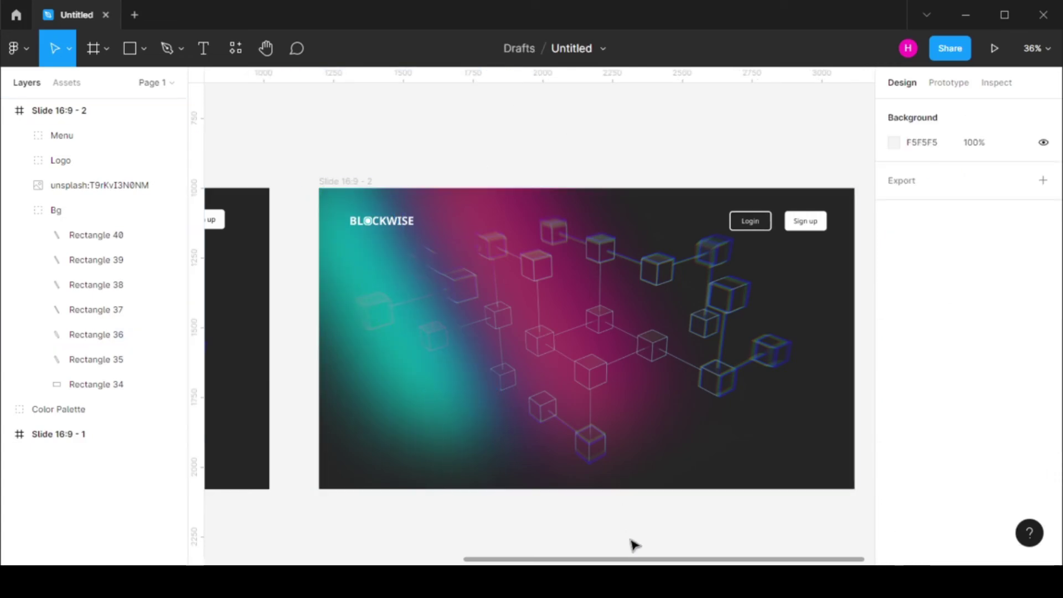
Step: Add the all-caps white heading "Learn Blockchain" in Noto Sans Black 64 on Slide 16:9 - 2, at about X 176, Y 611
{"action": "left_click_drag", "start_coordinate": [650, 562], "coordinate": [338, 561]}
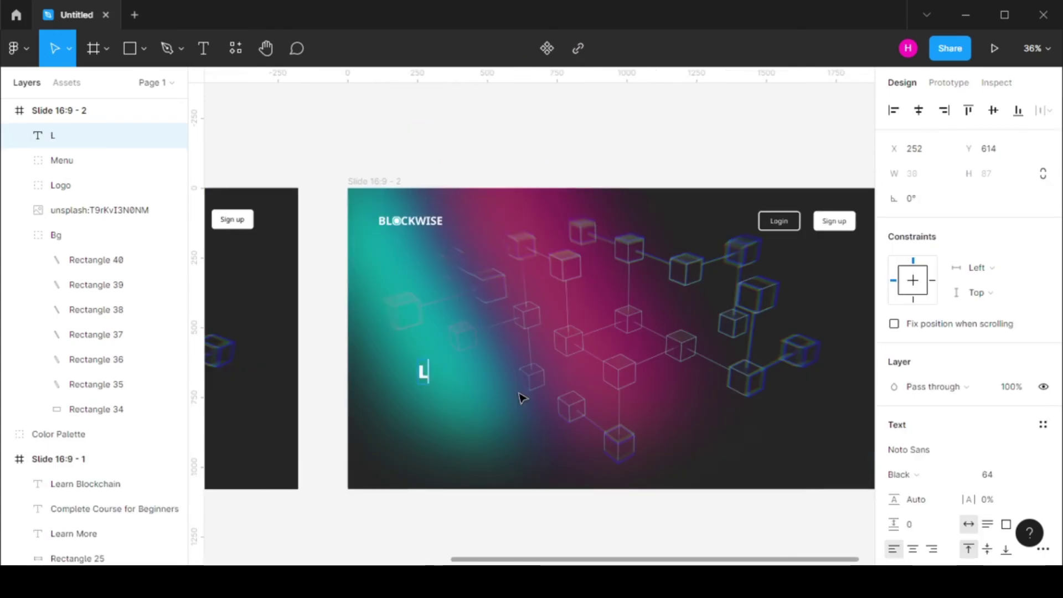
{"action": "type", "text": "earN BLOCKCHAI"}
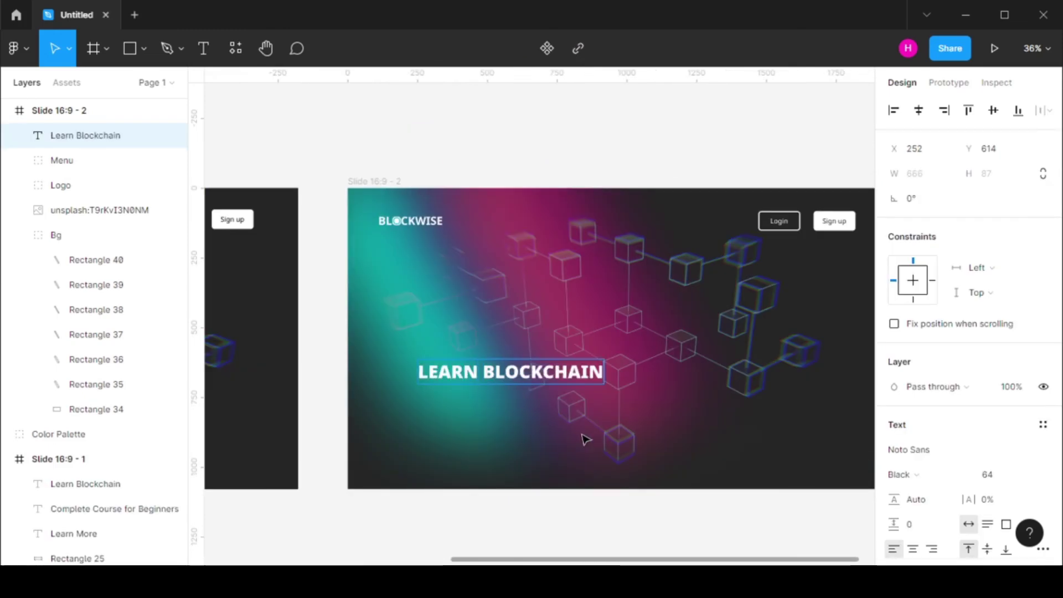
{"action": "key", "text": "Escape"}
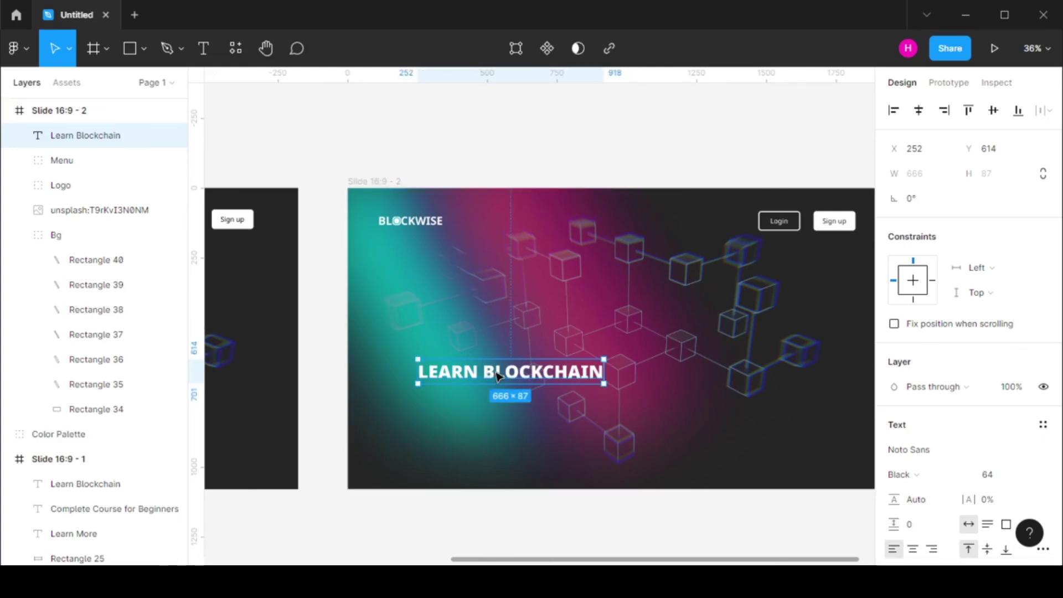
{"action": "left_click_drag", "start_coordinate": [496, 379], "coordinate": [476, 375]}
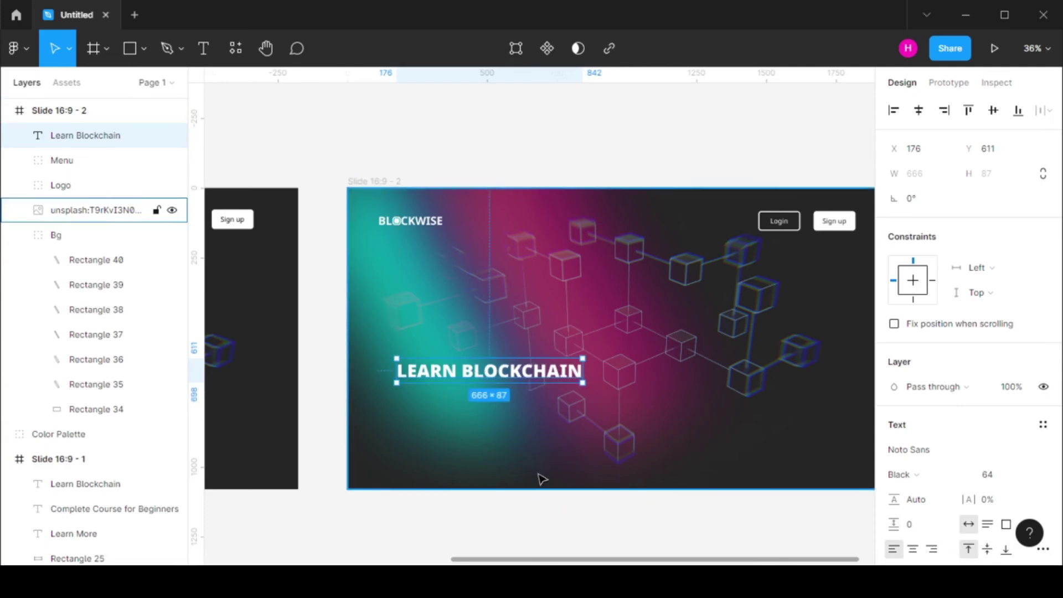
Step: Duplicate the Learn Blockchain heading directly below itself at about Y 679 and set the copy's weight to Light
{"action": "key", "text": "ctrl+v"}
{"action": "left_click_drag", "start_coordinate": [522, 377], "coordinate": [524, 397]}
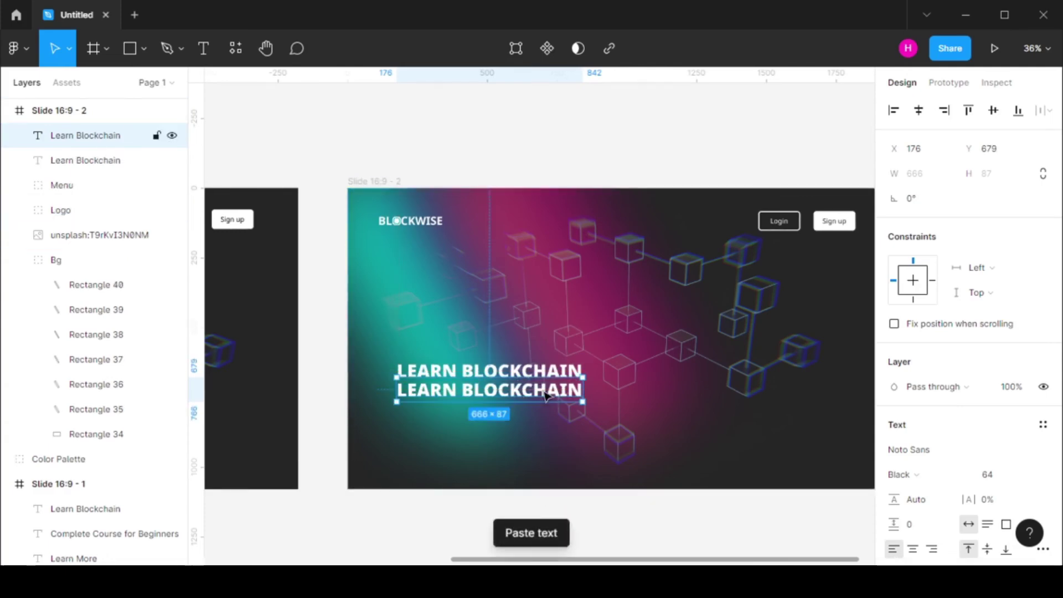
{"action": "left_click", "coordinate": [945, 472]}
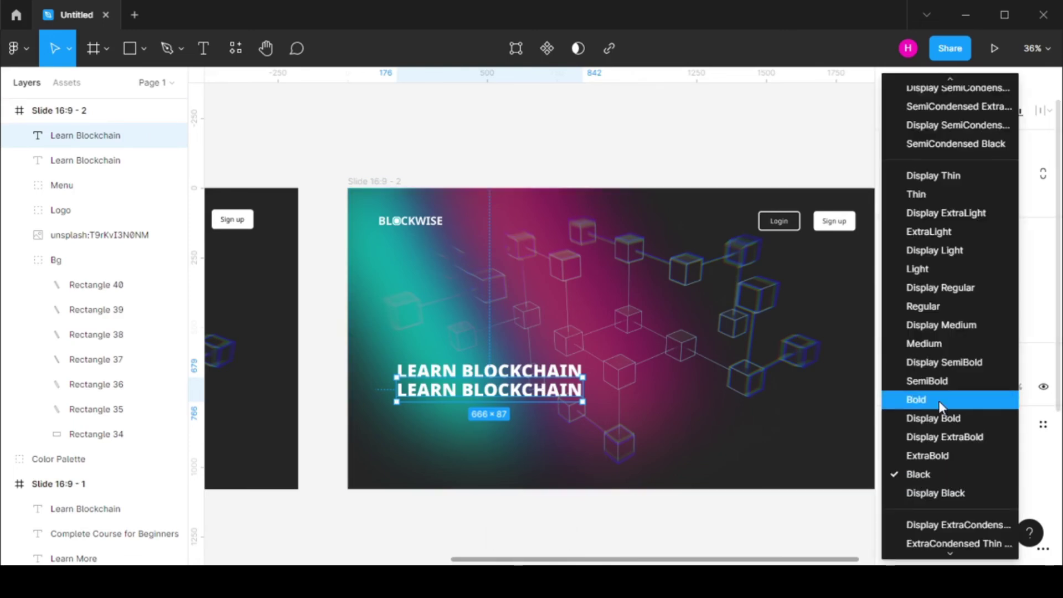
{"action": "left_click", "coordinate": [935, 270]}
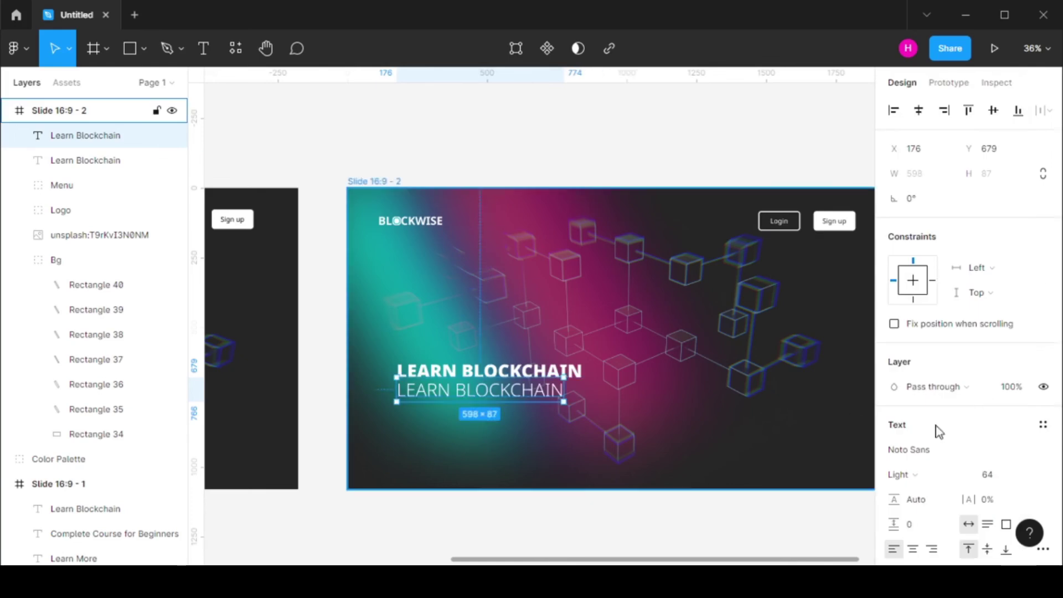
Step: Set the Light heading copy's font size to 40 and change its text to "Complete Course for beginners"
{"action": "left_click", "coordinate": [1017, 476]}
{"action": "left_click", "coordinate": [1017, 434]}
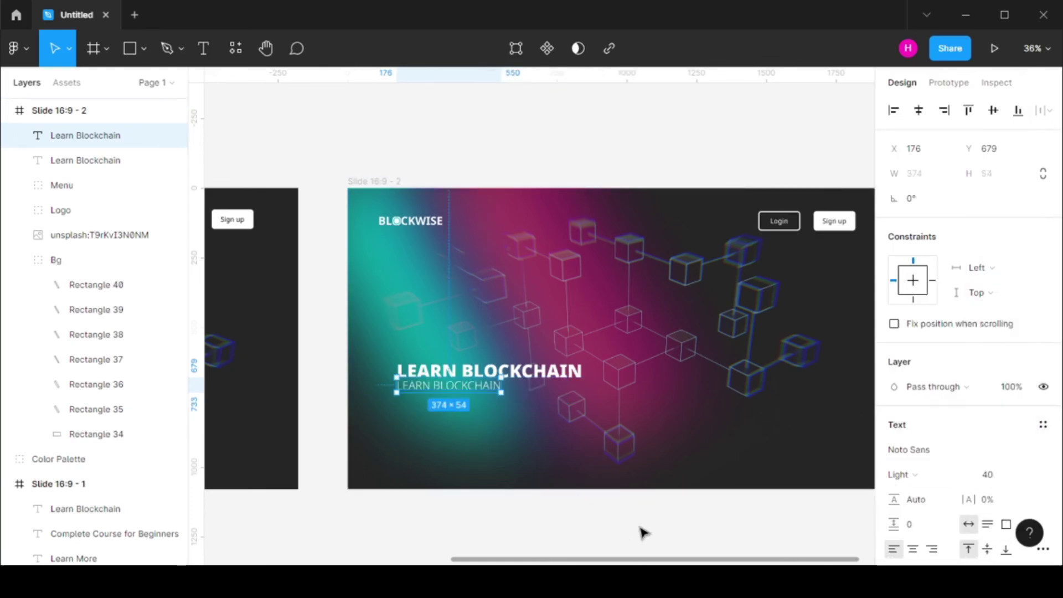
{"action": "scroll", "coordinate": [640, 531], "scroll_direction": "left", "scroll_amount": 3}
{"action": "scroll", "coordinate": [499, 380], "scroll_direction": "right", "scroll_amount": 3}
{"action": "double_click", "coordinate": [499, 381]}
{"action": "type", "text": "Complete Course for beginners"}
{"action": "left_click", "coordinate": [525, 518]}
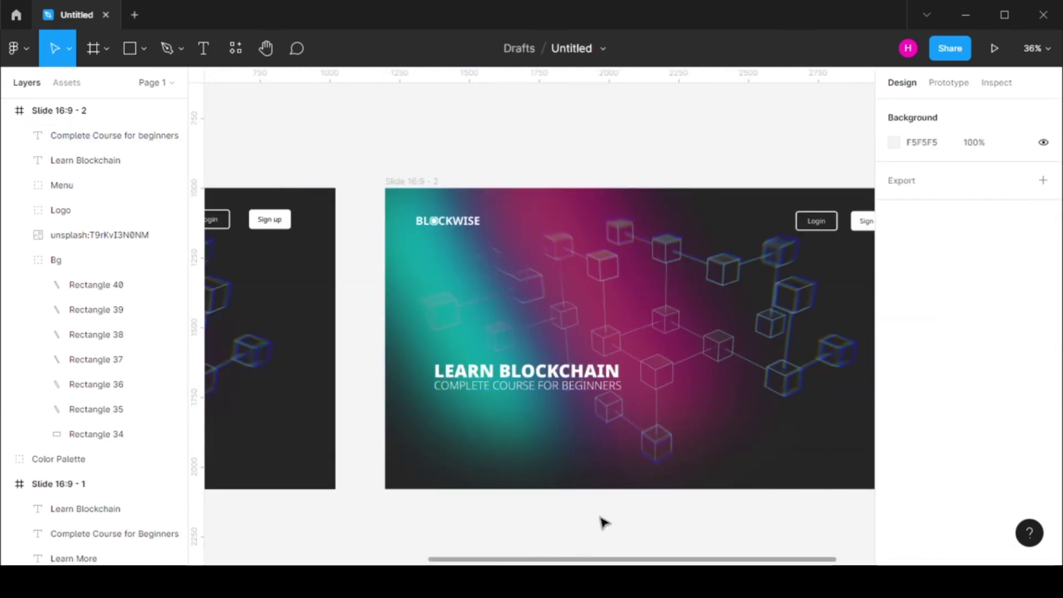
Step: Duplicate the Login button's outline rectangle and place the copy beneath the subtitle at about X 188, Y 783
{"action": "left_click_drag", "start_coordinate": [604, 561], "coordinate": [684, 561]}
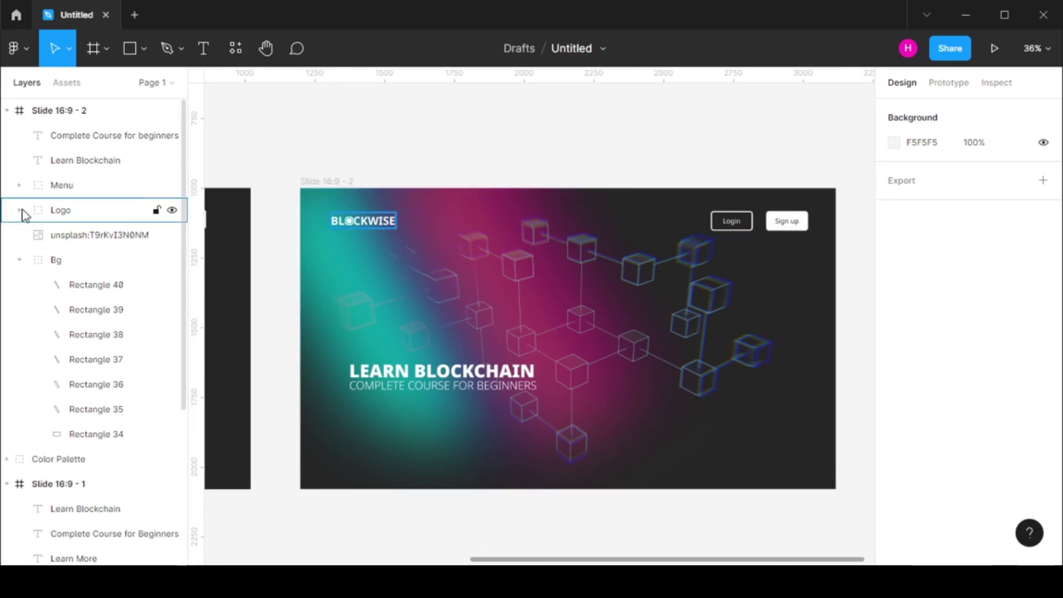
{"action": "left_click", "coordinate": [19, 185]}
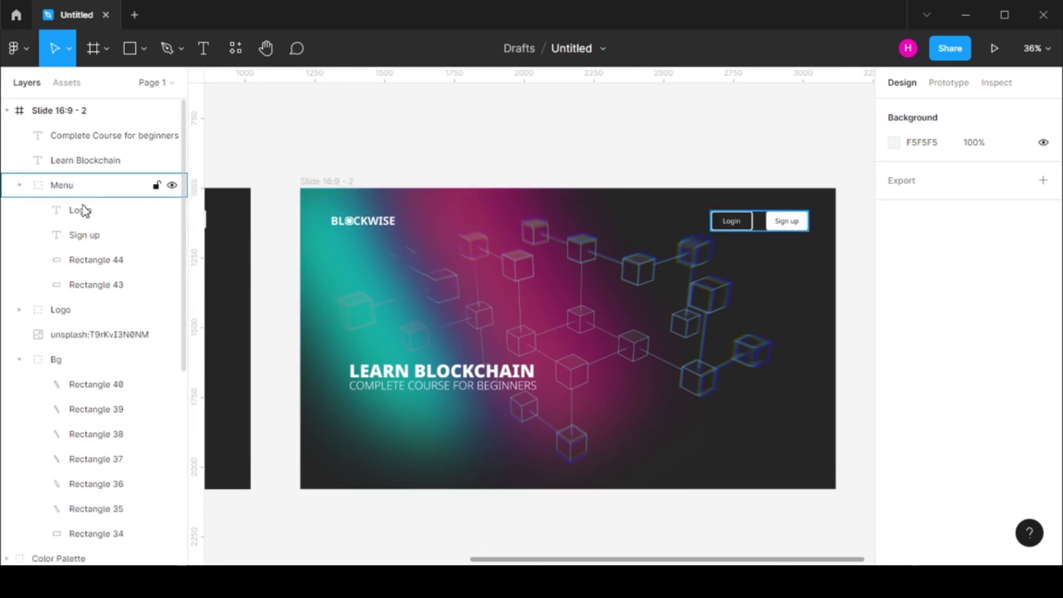
{"action": "left_click", "coordinate": [103, 262]}
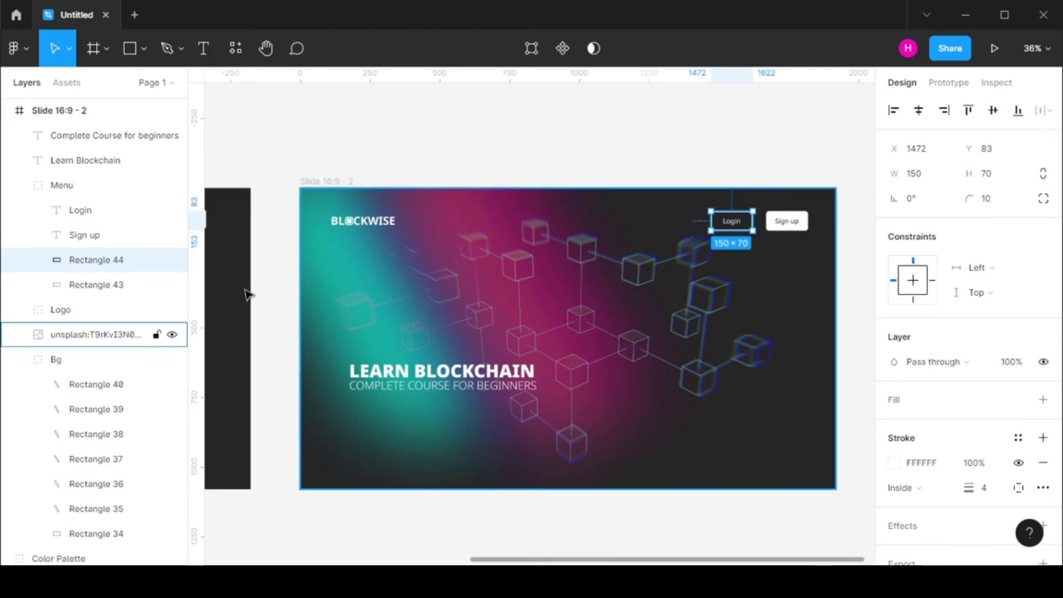
{"action": "key", "text": "ctrl+v"}
{"action": "left_click_drag", "start_coordinate": [719, 225], "coordinate": [318, 453]}
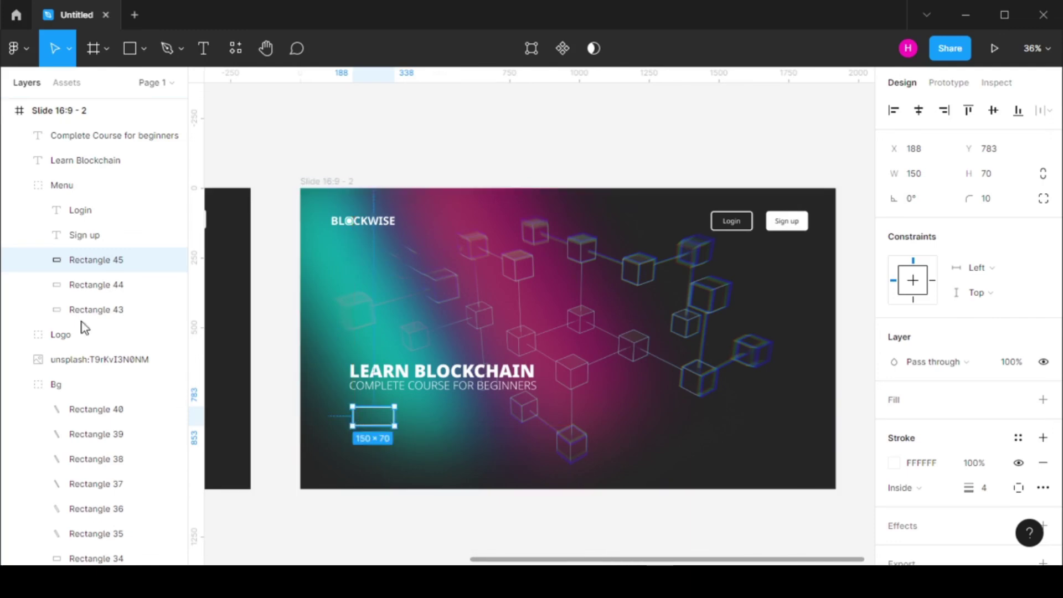
Step: Move the copied outline's layer out of Menu to the top of Slide 16:9 - 2 and set its width to 200
{"action": "left_click_drag", "start_coordinate": [78, 268], "coordinate": [100, 126]}
{"action": "left_click", "coordinate": [19, 209]}
{"action": "scroll", "coordinate": [327, 426], "scroll_direction": "up", "scroll_amount": 5}
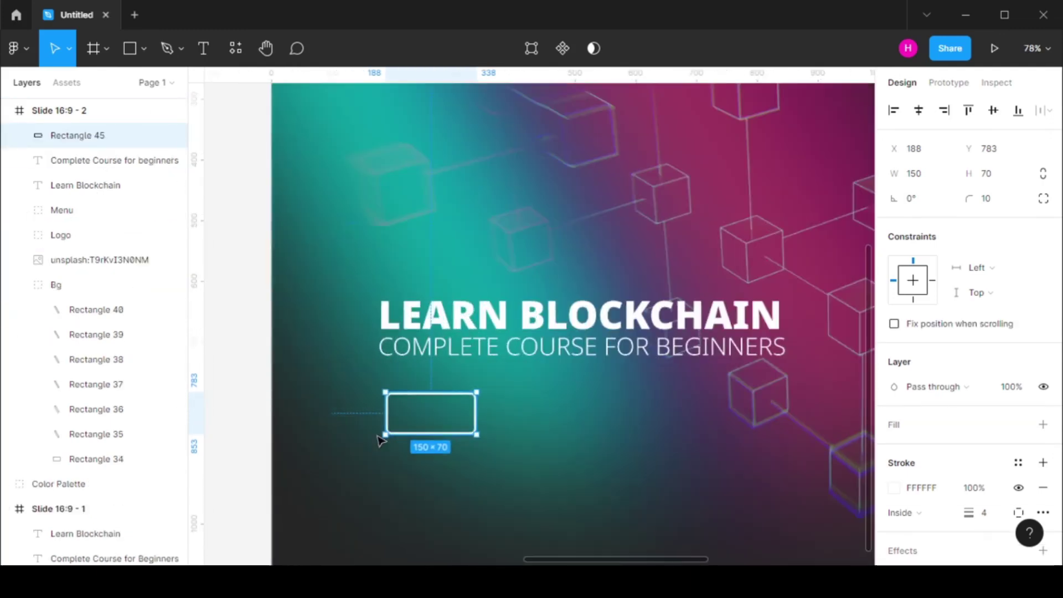
{"action": "left_click", "coordinate": [920, 176]}
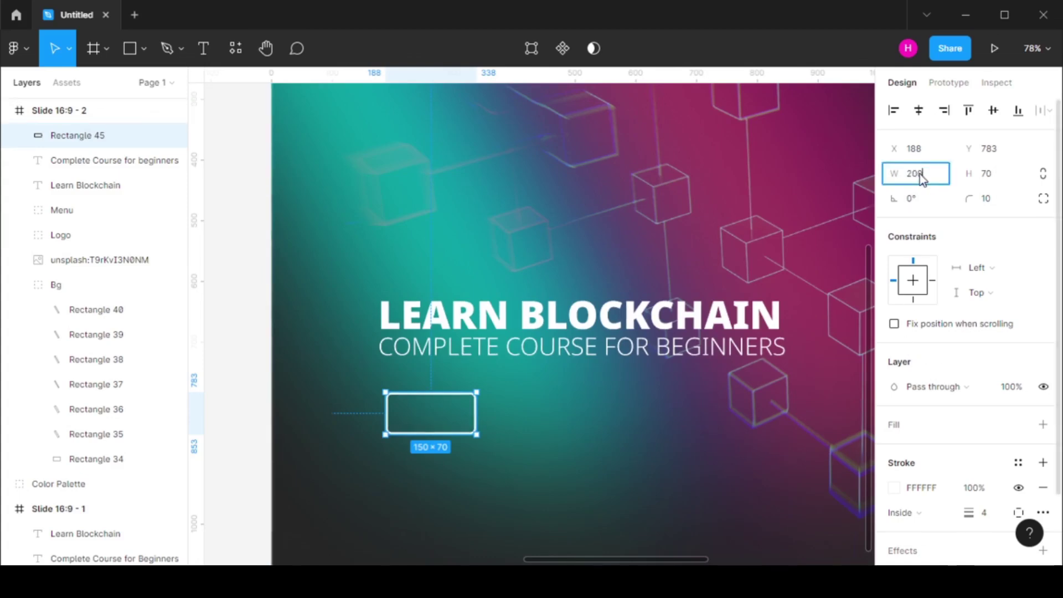
{"action": "type", "text": "200"}
{"action": "key", "text": "Return"}
{"action": "left_click", "coordinate": [249, 261]}
Step: Add the text "Learn More" below the new button outline, at about X 193, Y 907
{"action": "left_click", "coordinate": [203, 49]}
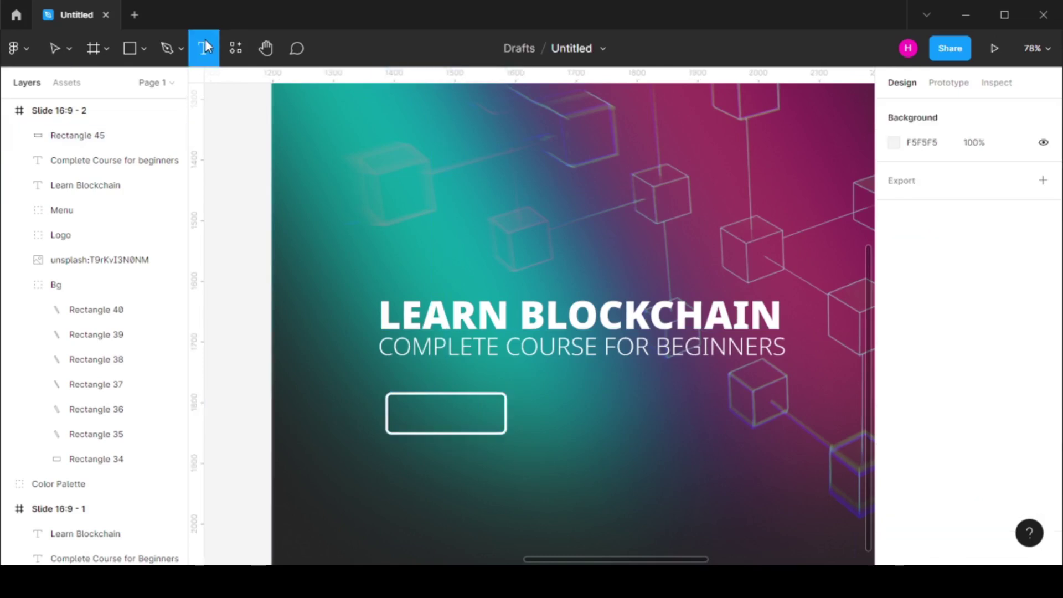
{"action": "left_click", "coordinate": [394, 466]}
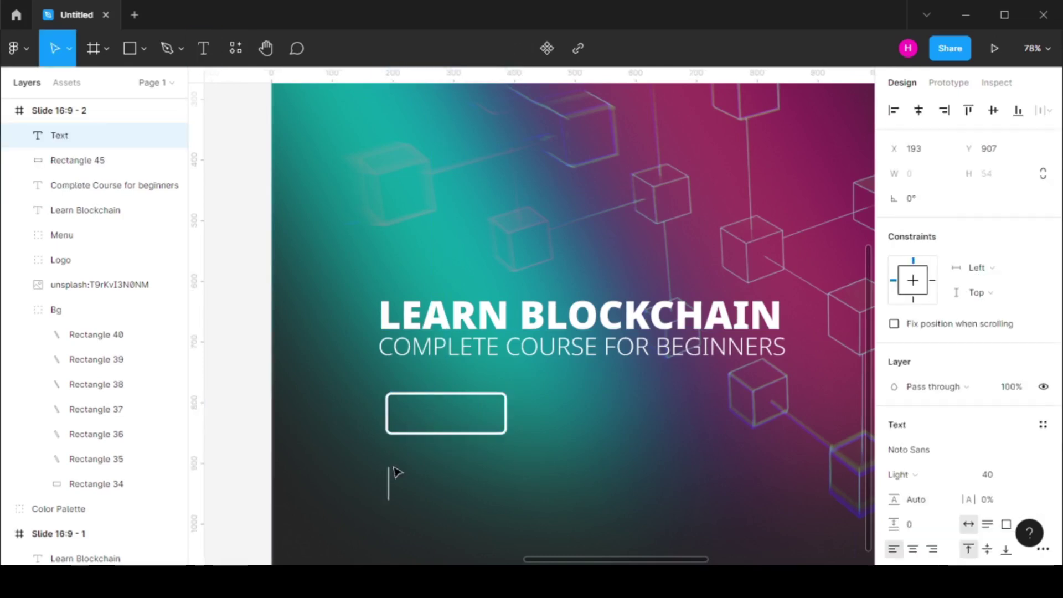
{"action": "type", "text": "L"}
{"action": "key", "text": "BackSpace"}
{"action": "type", "text": "L"}
{"action": "key", "text": "Escape"}
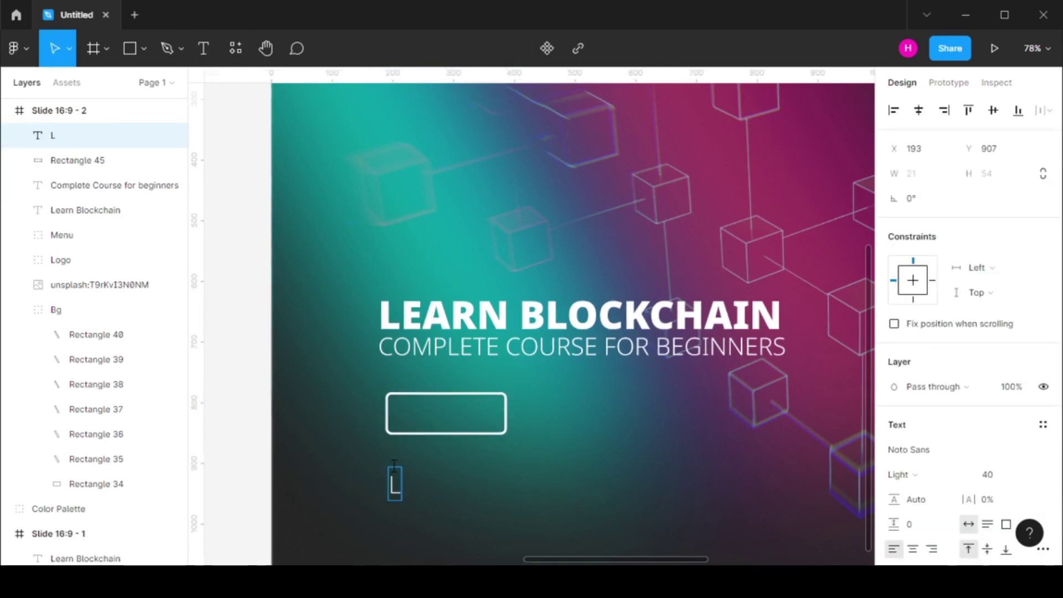
{"action": "type", "text": "eara"}
{"action": "key", "text": "BackSpace"}
{"action": "key", "text": "BackSpace"}
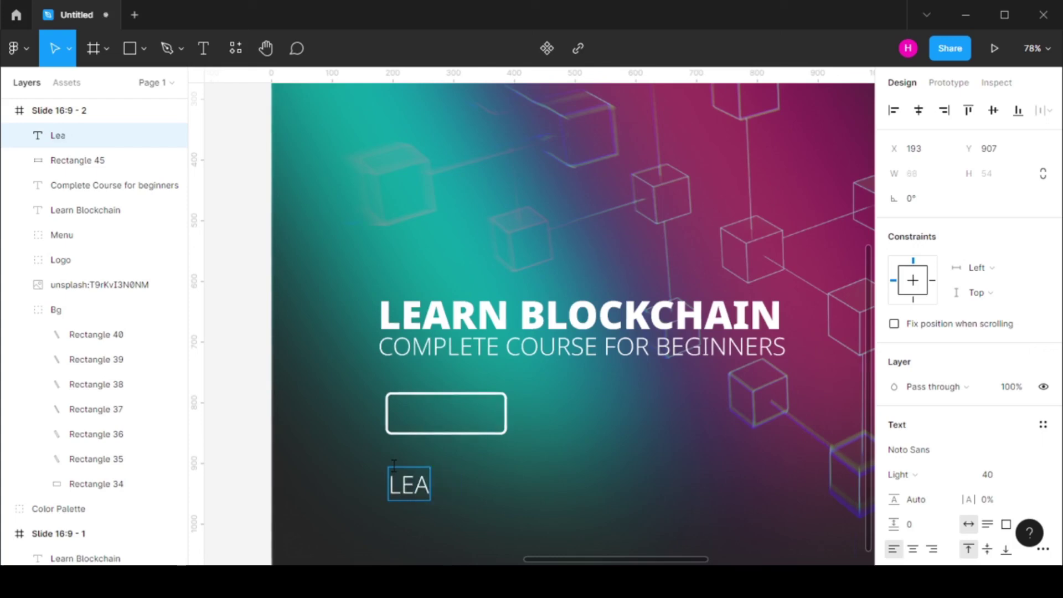
{"action": "type", "text": "rn Morw"}
{"action": "key", "text": "BackSpace"}
{"action": "type", "text": "e"}
{"action": "key", "text": "Escape"}
Step: Set the Learn More text to font size 24 and Regular weight
{"action": "scroll", "coordinate": [719, 471], "scroll_direction": "down", "scroll_amount": 1}
{"action": "scroll", "coordinate": [1005, 474], "scroll_direction": "down", "scroll_amount": 2}
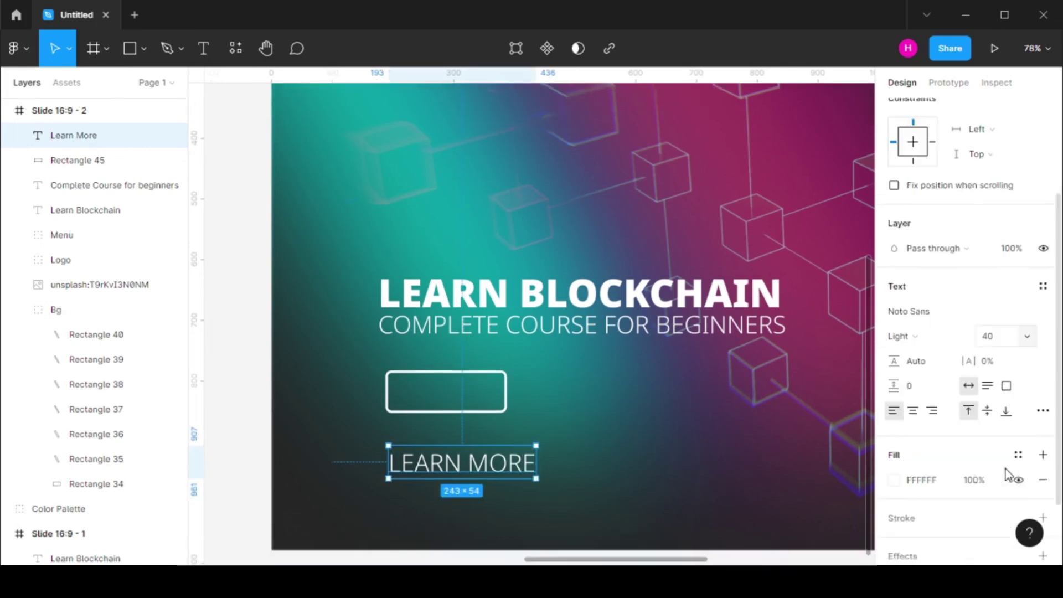
{"action": "scroll", "coordinate": [135, 358], "scroll_direction": "down", "scroll_amount": 4}
{"action": "left_click", "coordinate": [88, 328]}
{"action": "left_click", "coordinate": [470, 464]}
{"action": "scroll", "coordinate": [982, 448], "scroll_direction": "down", "scroll_amount": 2}
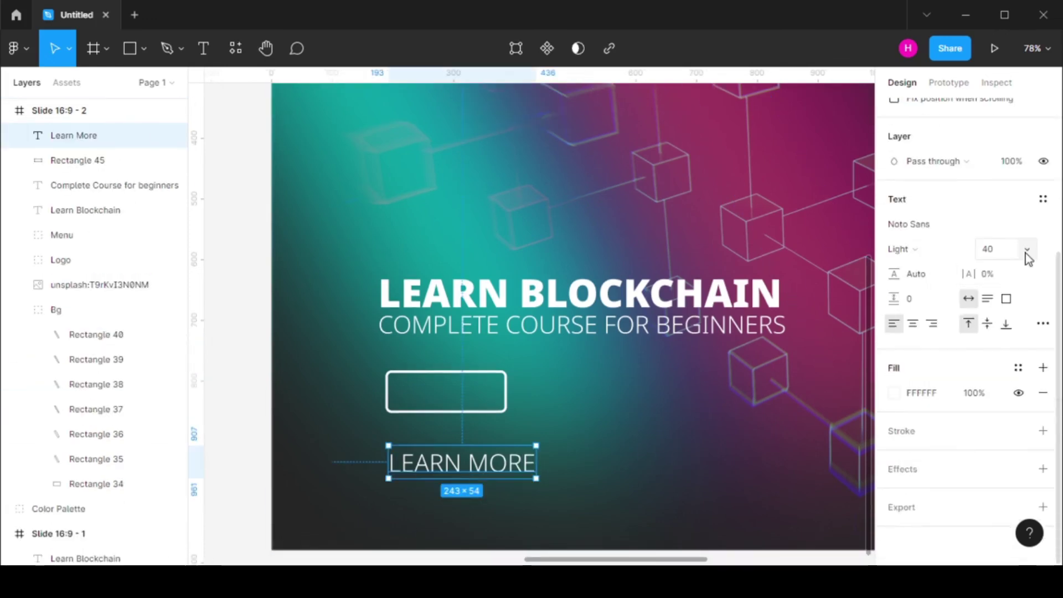
{"action": "left_click", "coordinate": [1024, 250]}
{"action": "left_click", "coordinate": [1014, 239]}
{"action": "left_click", "coordinate": [966, 249]}
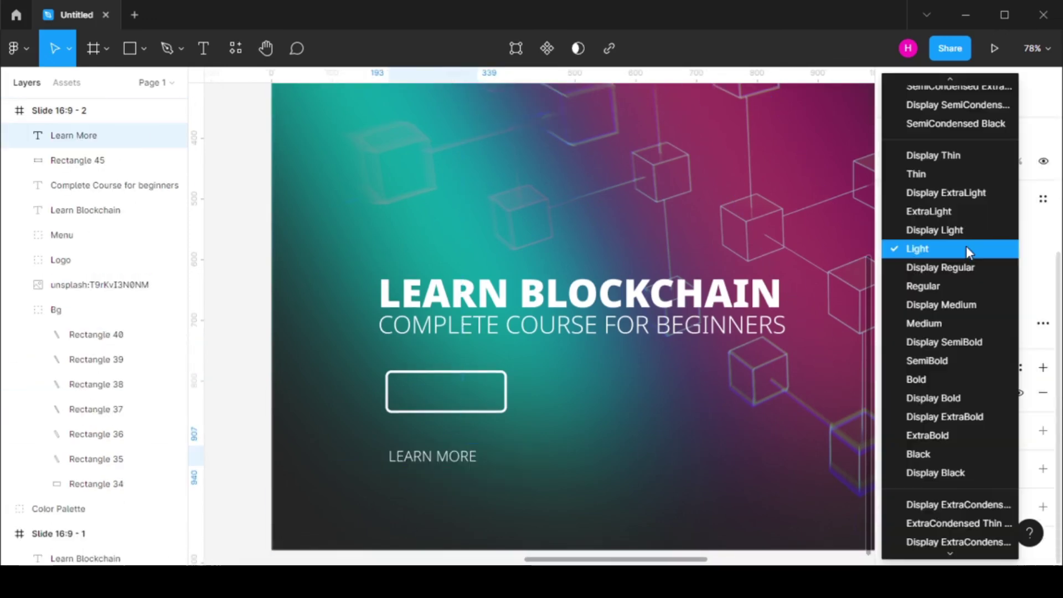
{"action": "left_click", "coordinate": [932, 284]}
Step: Reset the Learn More text's case to as typed and centre it inside the button outline at about X 223, Y 801
{"action": "left_click", "coordinate": [1042, 323]}
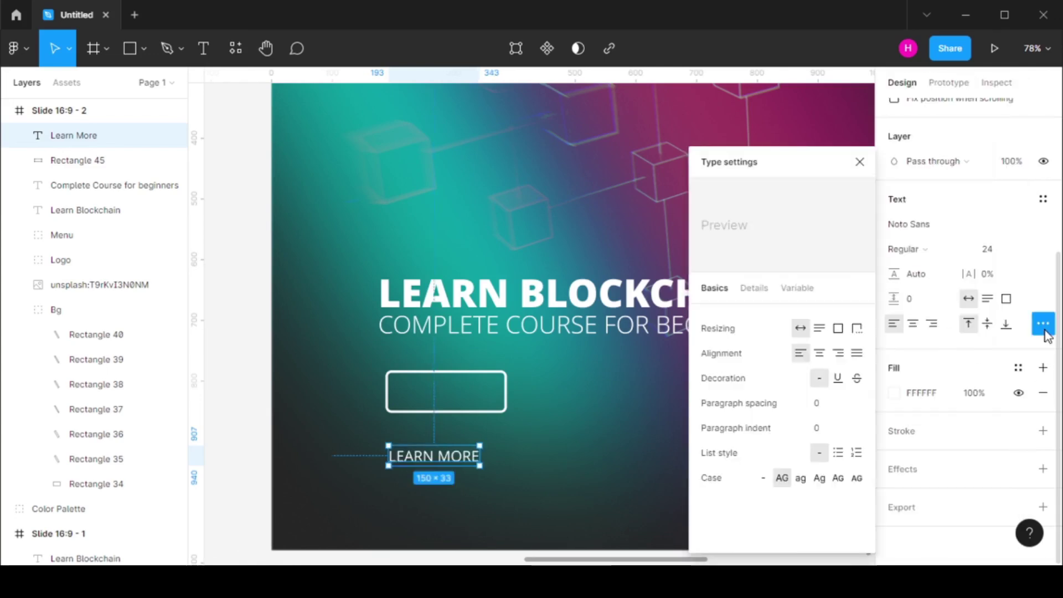
{"action": "left_click", "coordinate": [763, 477]}
{"action": "left_click", "coordinate": [857, 162]}
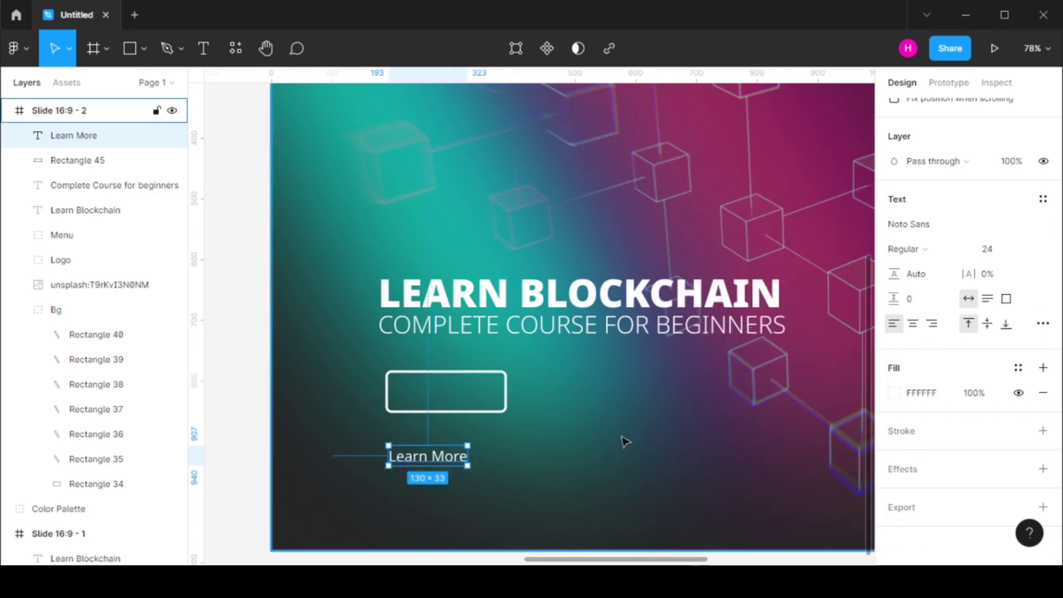
{"action": "left_click_drag", "start_coordinate": [436, 460], "coordinate": [454, 395]}
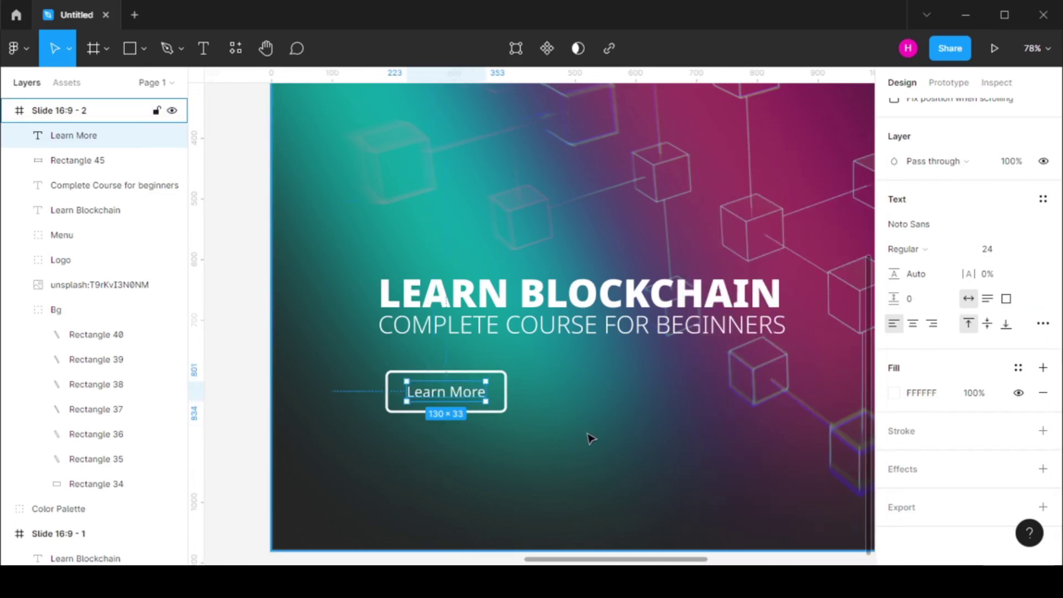
{"action": "key", "text": "Escape"}
Step: Move the Learn More text and its outline together closer to the subtitle, with the outline at about Y 764
{"action": "scroll", "coordinate": [320, 376], "scroll_direction": "down", "scroll_amount": 6}
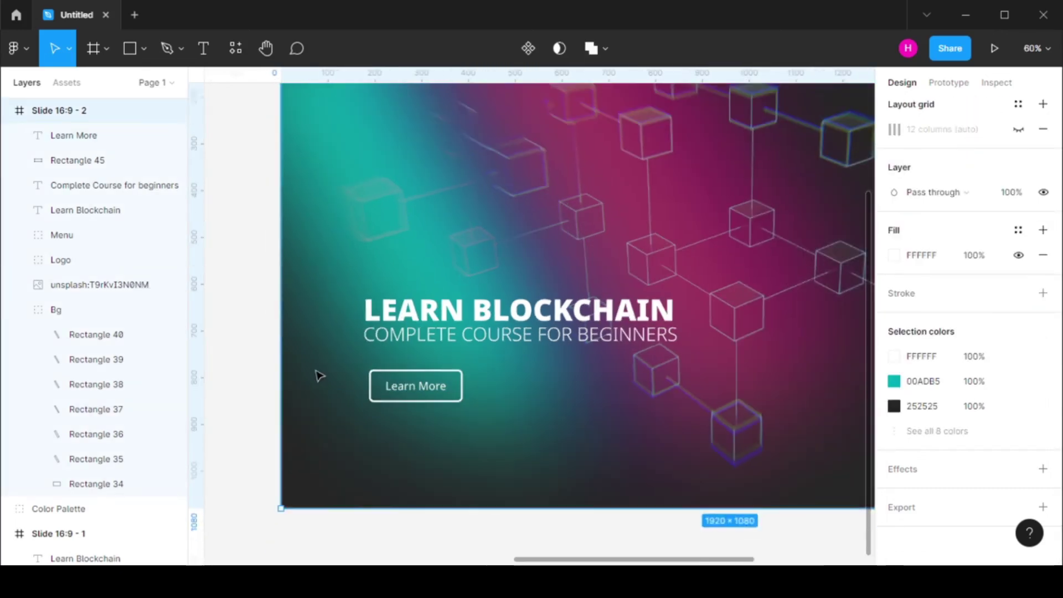
{"action": "scroll", "coordinate": [345, 370], "scroll_direction": "up", "scroll_amount": 1}
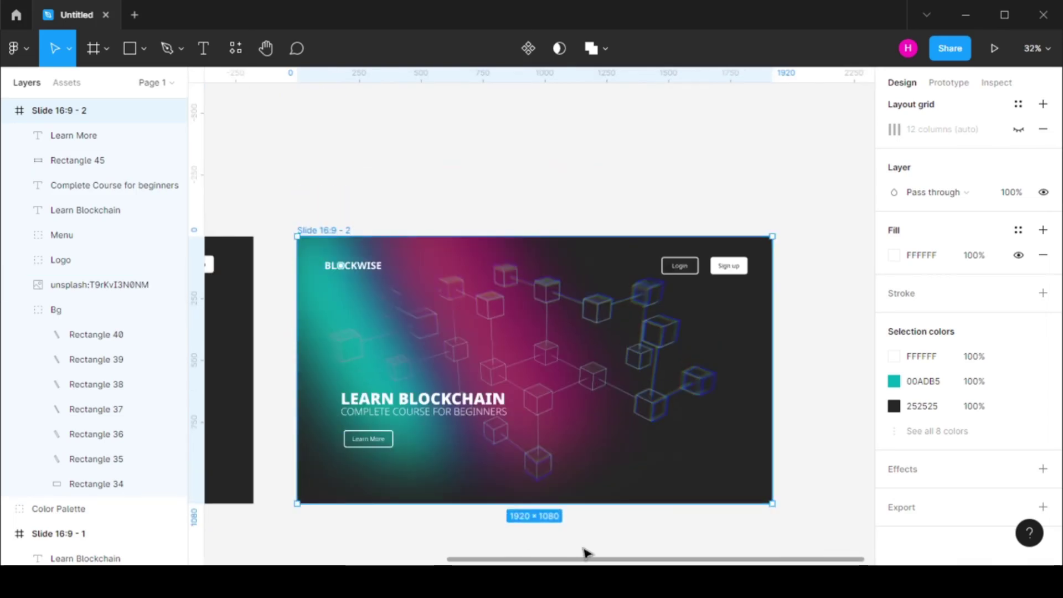
{"action": "mouse_move", "coordinate": [581, 562]}
{"action": "left_mouse_down"}
{"action": "mouse_move", "coordinate": [309, 564]}
{"action": "mouse_move", "coordinate": [569, 563]}
{"action": "left_mouse_up"}
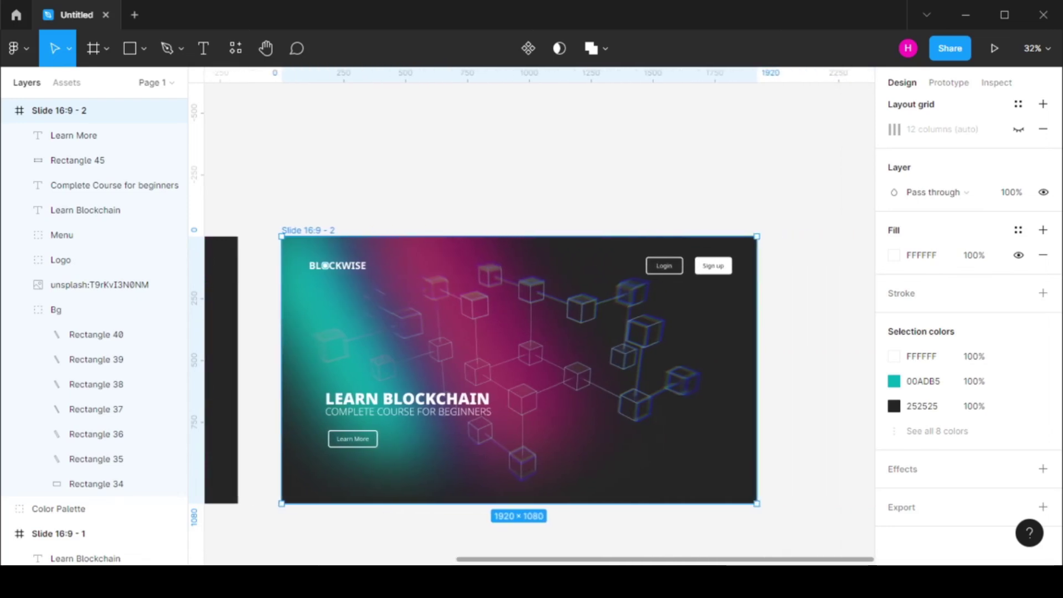
{"action": "scroll", "coordinate": [391, 426], "scroll_direction": "left", "scroll_amount": 3}
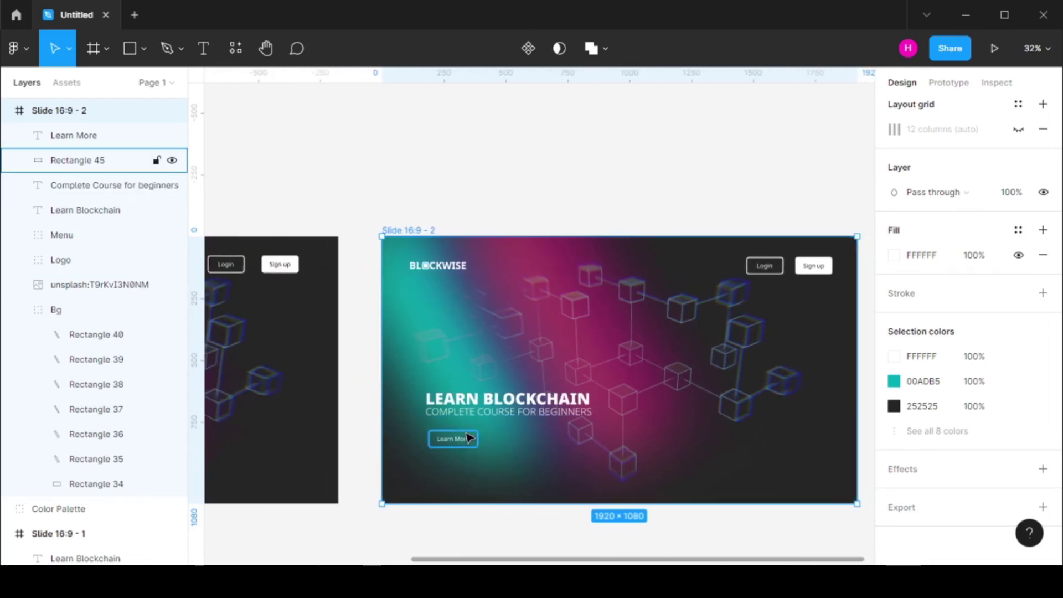
{"action": "scroll", "coordinate": [469, 440], "scroll_direction": "up", "scroll_amount": 5}
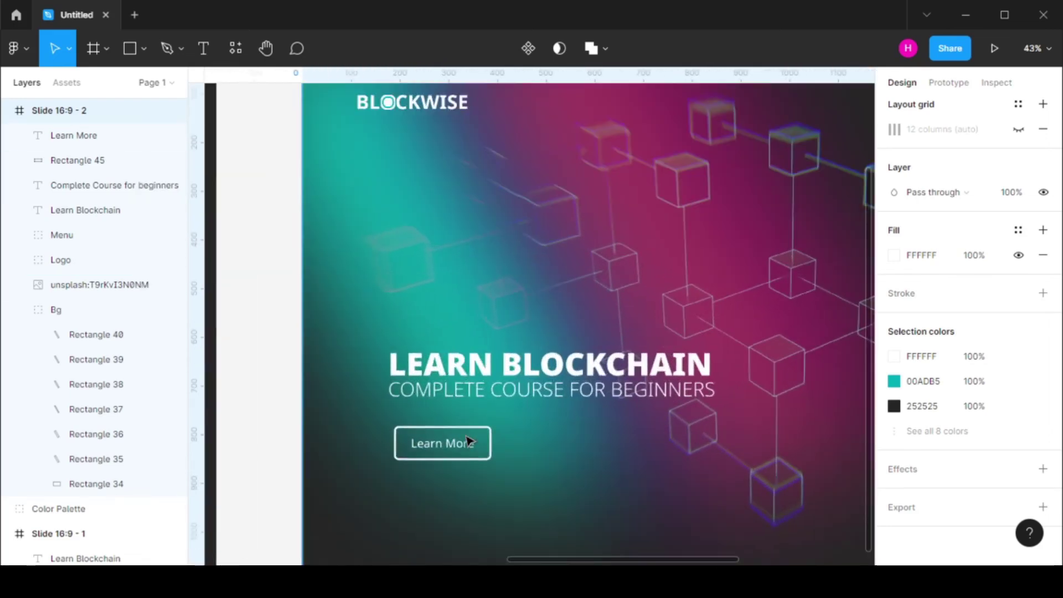
{"action": "left_click", "coordinate": [107, 143]}
{"action": "left_click", "coordinate": [103, 161], "text": "shift"}
{"action": "left_click_drag", "start_coordinate": [444, 444], "coordinate": [444, 434]}
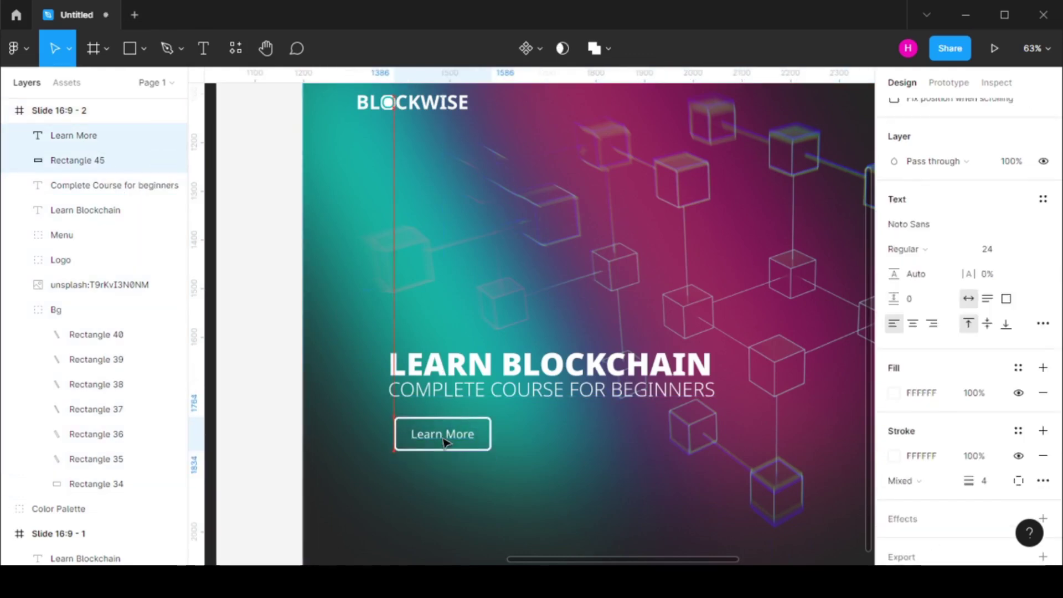
Step: Move the heading, subtitle and Learn More button up together by about 23 px
{"action": "left_click", "coordinate": [113, 210]}
{"action": "left_click", "coordinate": [101, 138], "text": "shift"}
{"action": "left_click_drag", "start_coordinate": [534, 427], "coordinate": [535, 416]}
{"action": "left_click", "coordinate": [286, 412]}
{"action": "scroll", "coordinate": [341, 489], "scroll_direction": "down", "scroll_amount": 5}
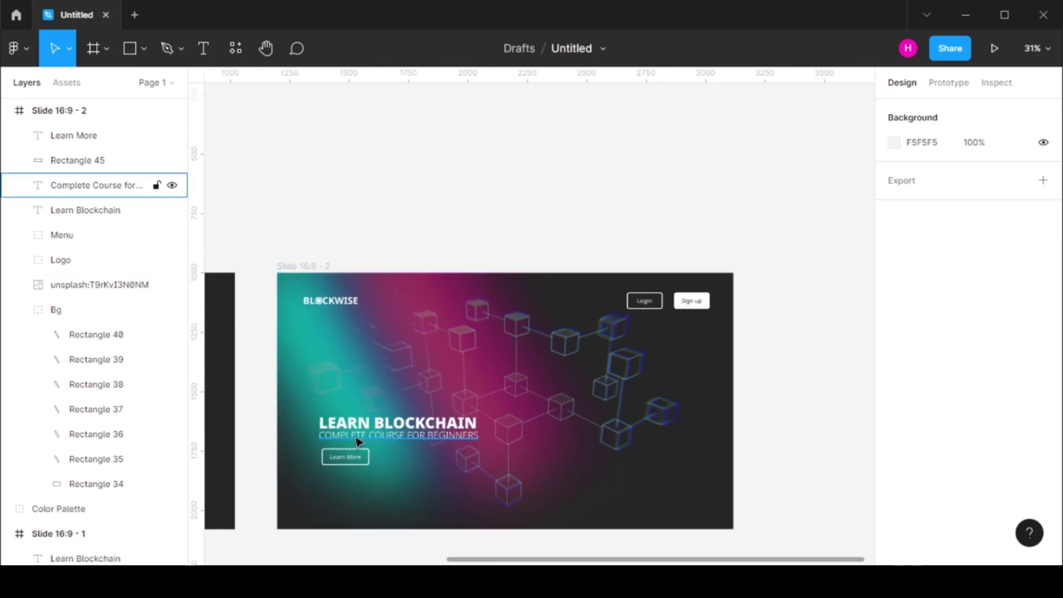
{"action": "scroll", "coordinate": [304, 437], "scroll_direction": "up", "scroll_amount": 2}
{"action": "scroll", "coordinate": [423, 431], "scroll_direction": "down", "scroll_amount": 1}
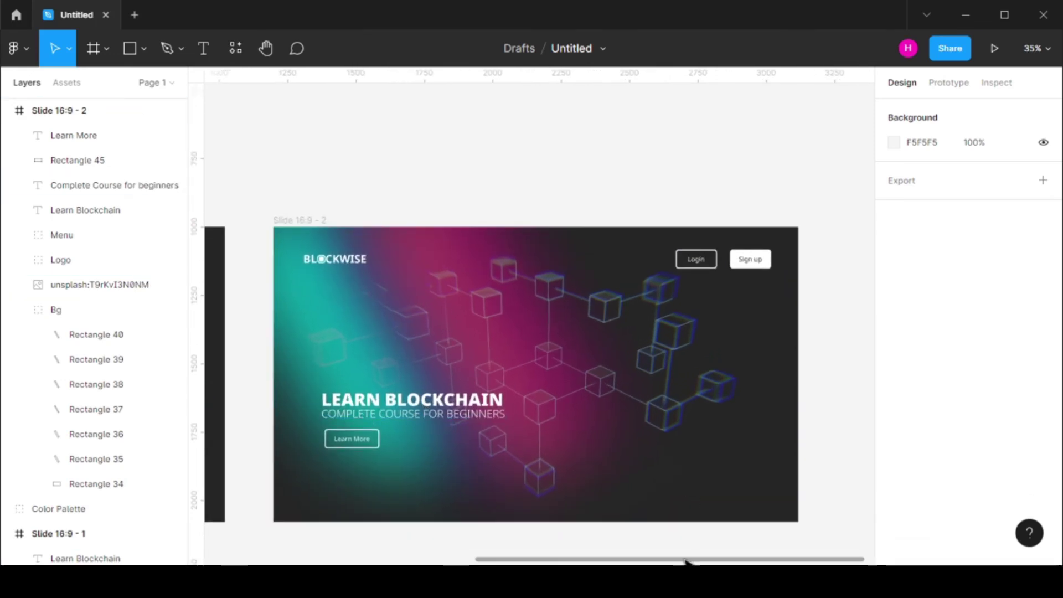
{"action": "left_click_drag", "start_coordinate": [687, 559], "coordinate": [672, 559]}
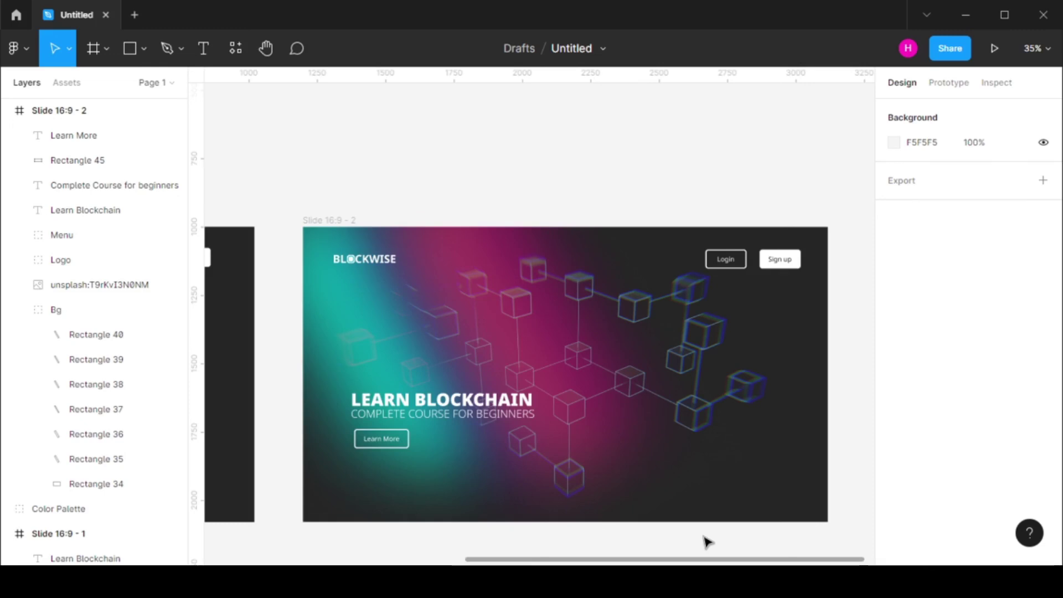
{"action": "scroll", "coordinate": [707, 541], "scroll_direction": "down", "scroll_amount": 1}
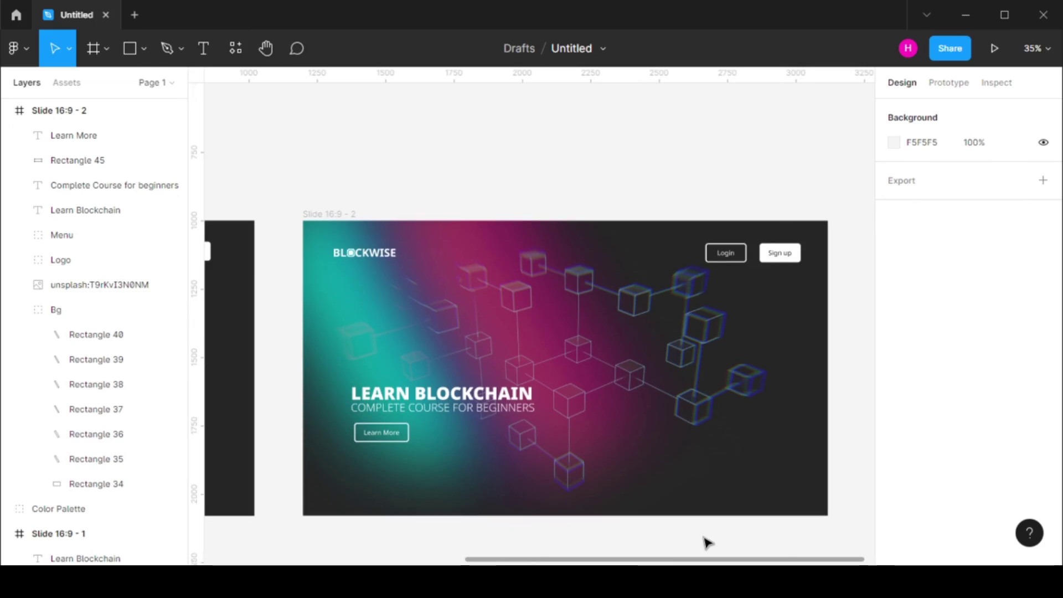